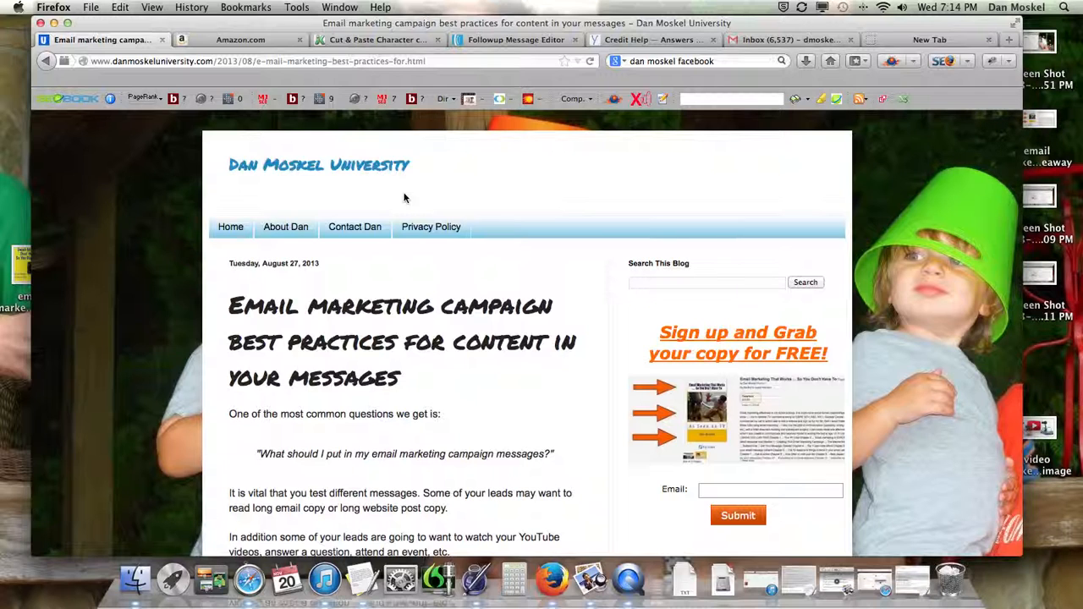
Switch to TextEdit, minimize the "video stuff" note and bring up the "credit video stuff" note beside the page content
click(362, 579)
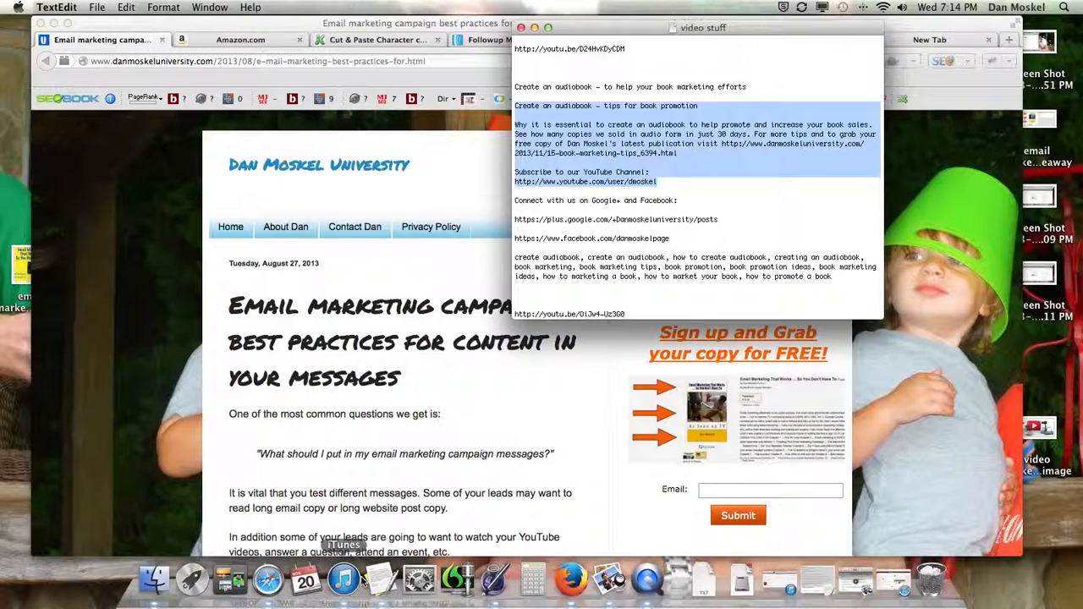
click(535, 28)
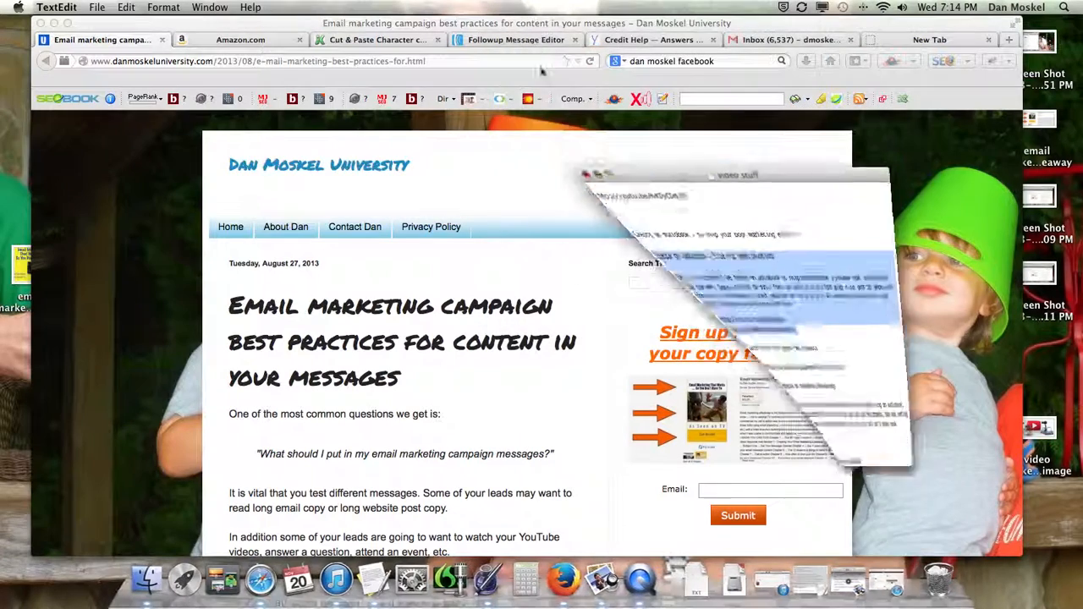
click(802, 584)
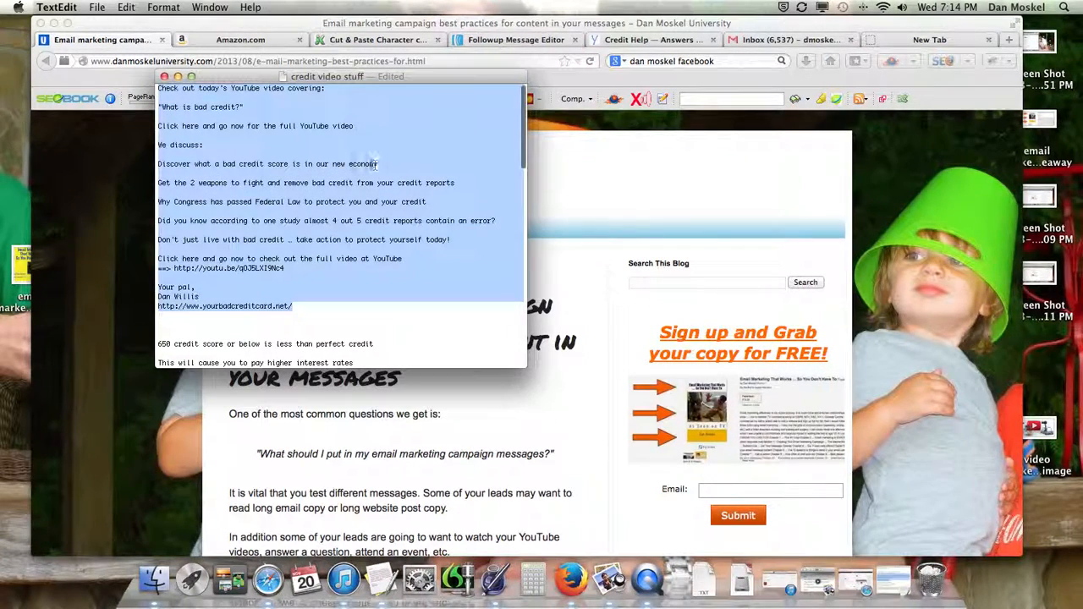
drag(347, 76, 593, 92)
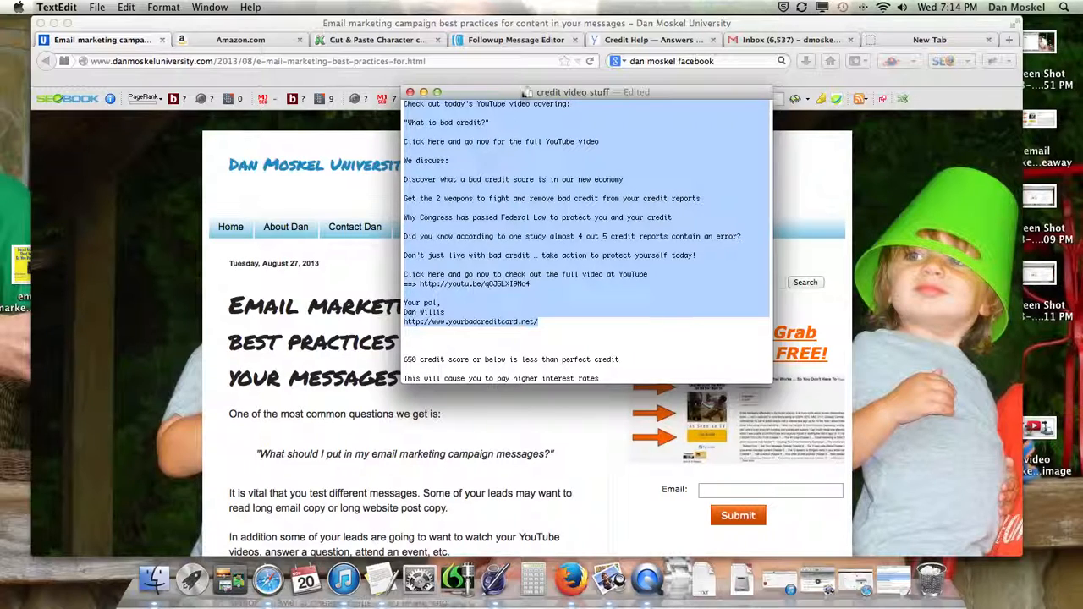
Review the AWeber follow-up series and the free report sign-up form on the Credit Help site
click(518, 40)
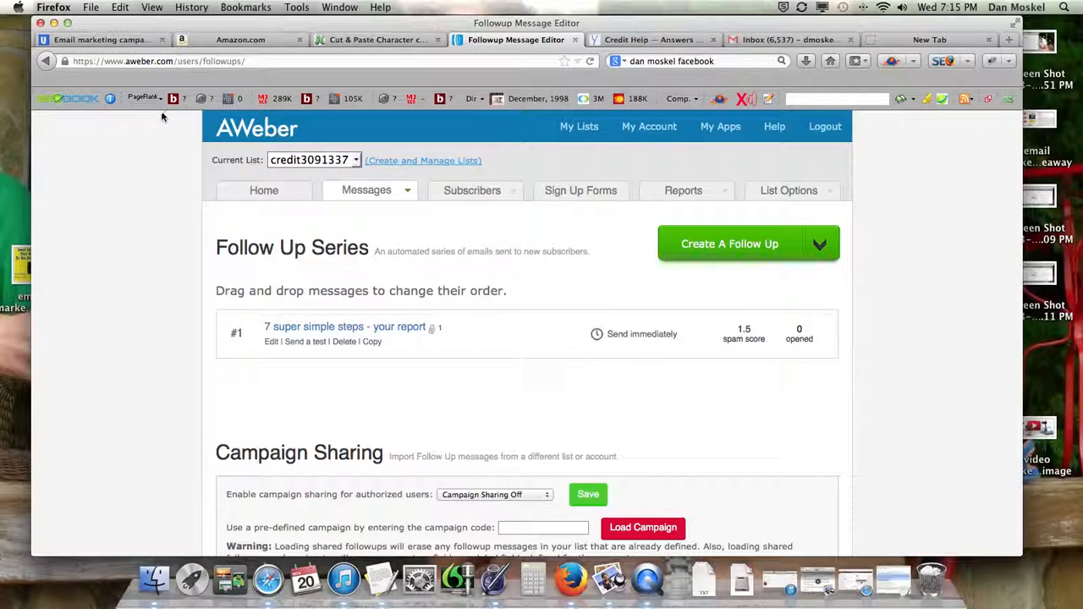
key(super+Tab)
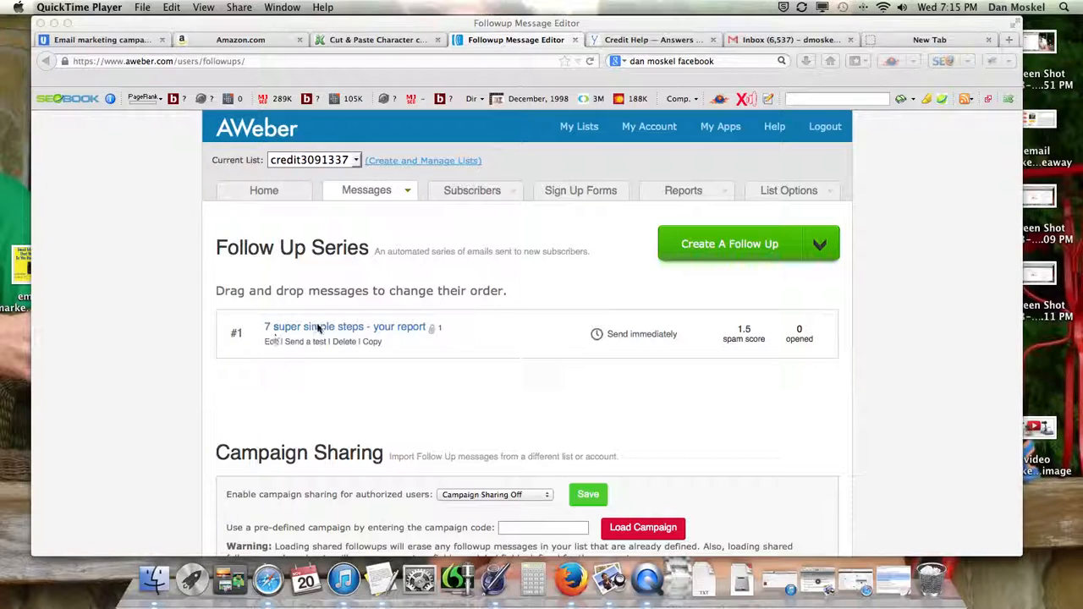
click(650, 39)
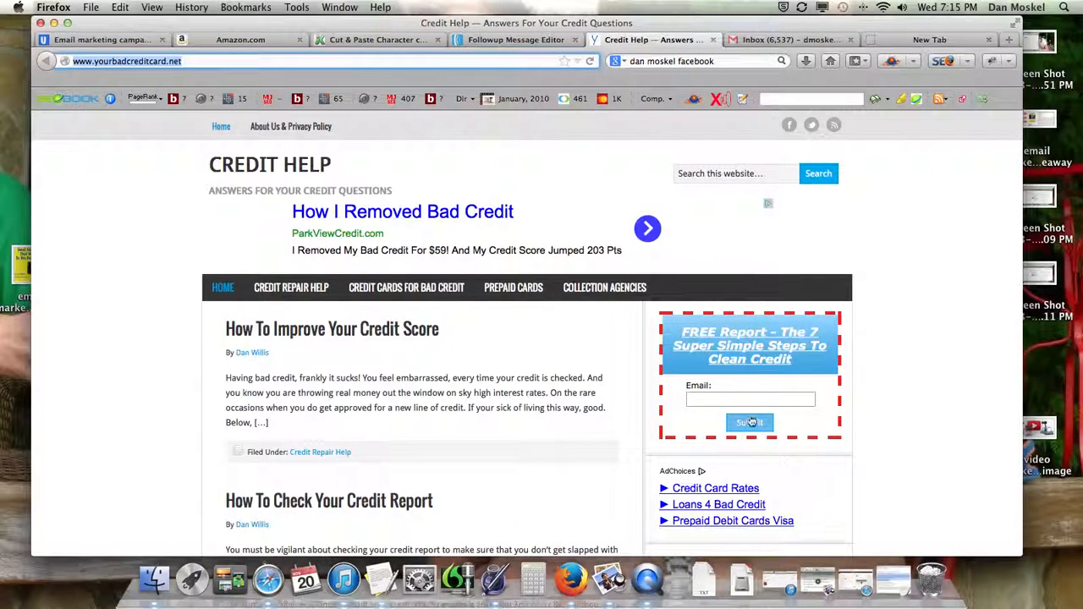
click(728, 398)
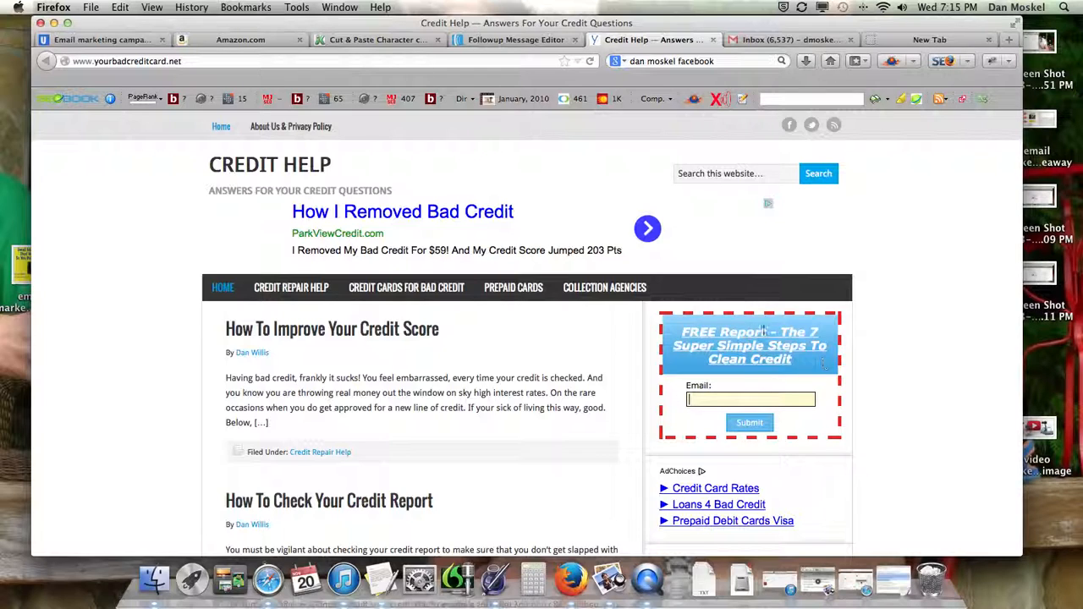
drag(807, 364, 781, 333)
Return to the AWeber follow-up series for the credit list and create a new follow-up message
click(525, 40)
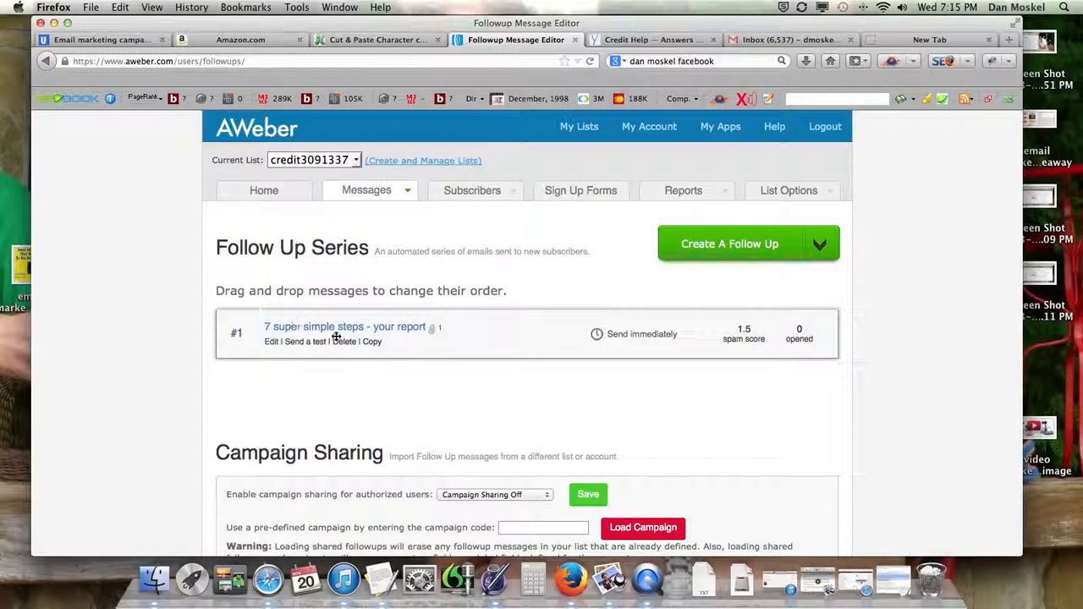
click(750, 249)
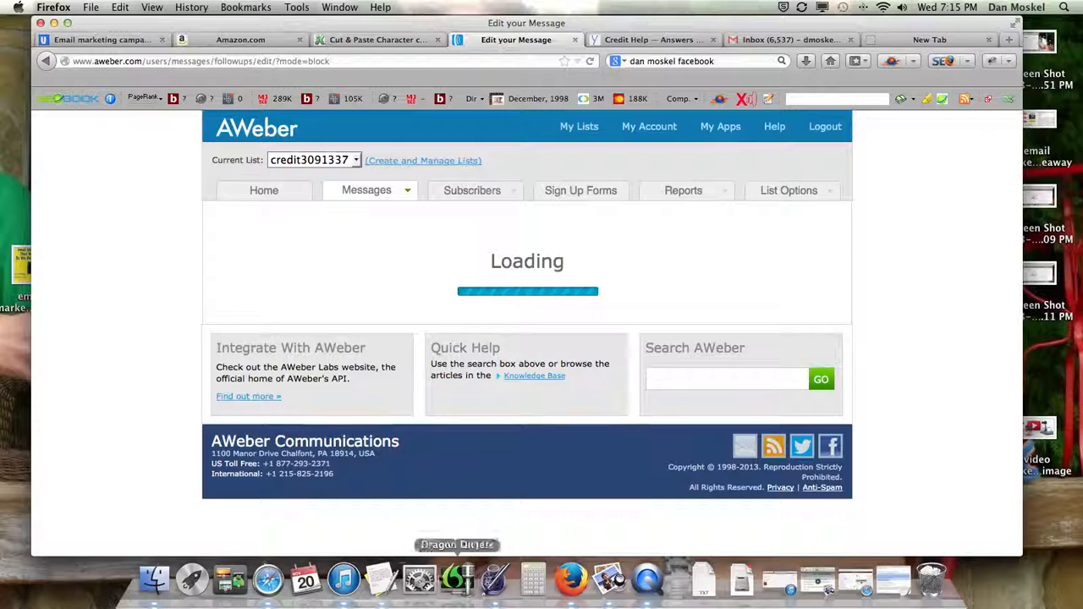
Switch to TextEdit and copy the selected "What is bad credit?" email text from the "credit video stuff" note
click(381, 580)
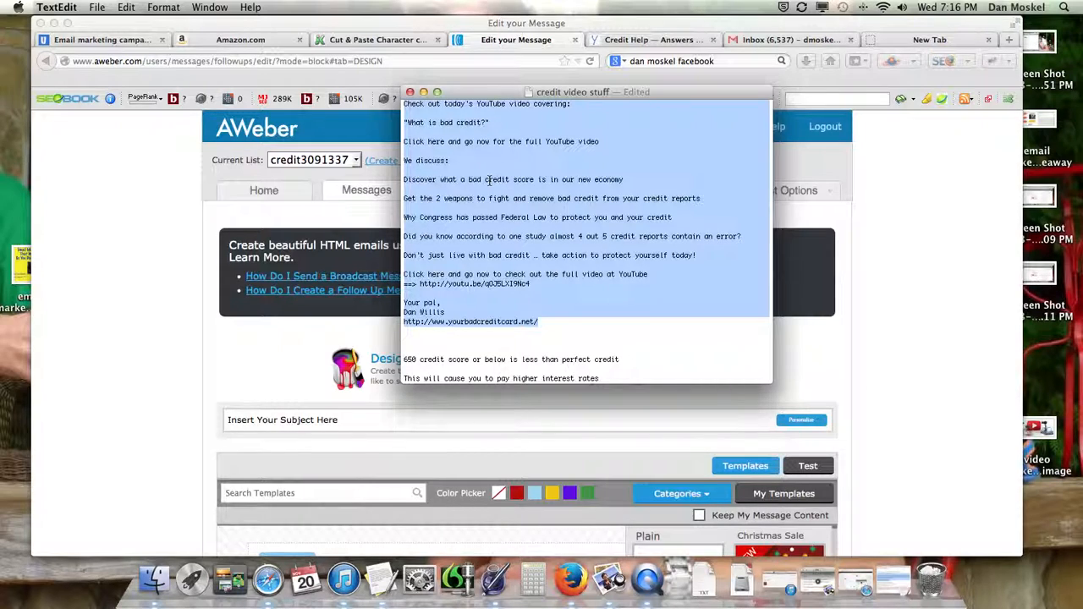
click(164, 7)
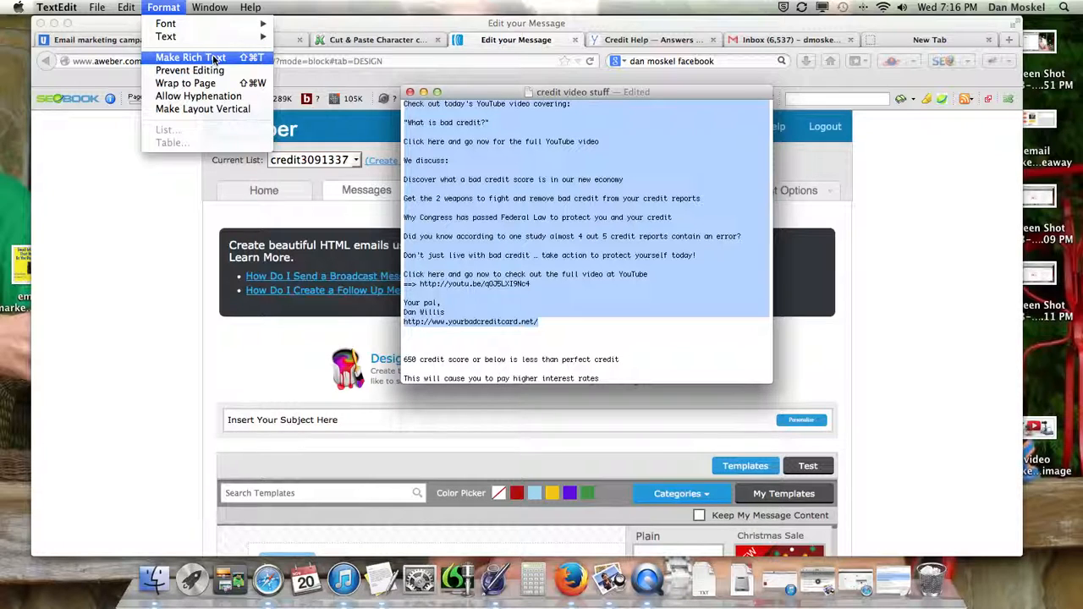
right_click(517, 237)
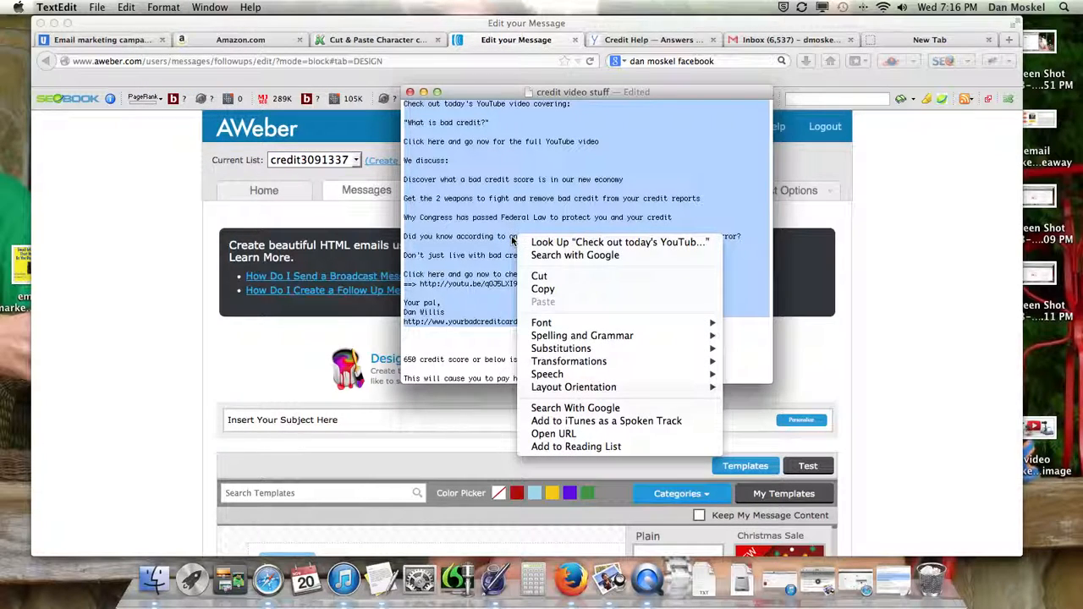
click(546, 288)
Return to the AWeber message editor in Firefox and choose the left-aligned Plain template for the message
click(905, 356)
scroll(896, 359, down, 2)
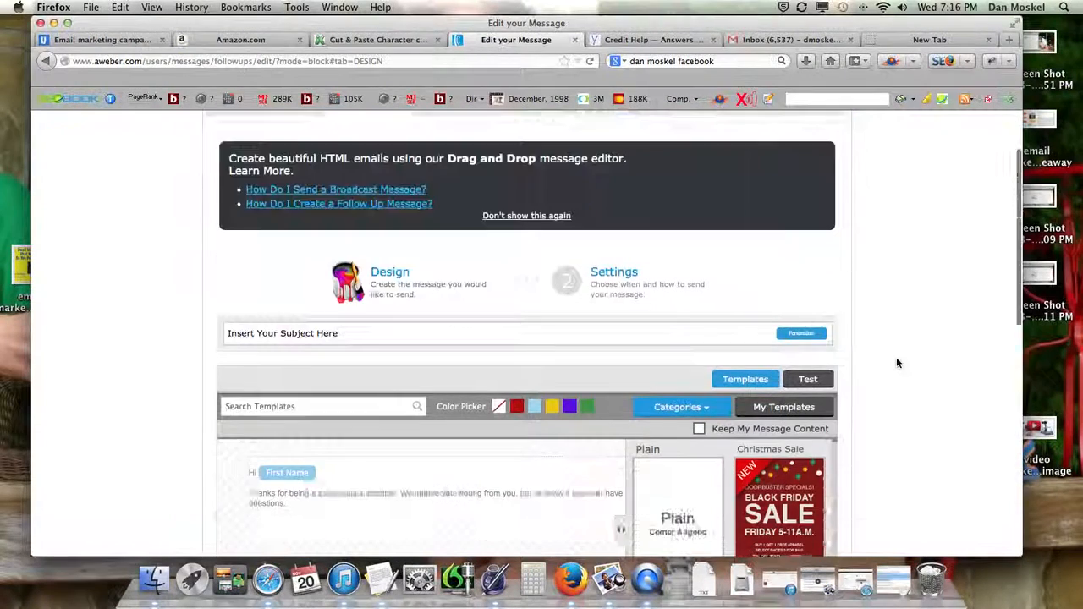
scroll(898, 363, down, 3)
click(668, 354)
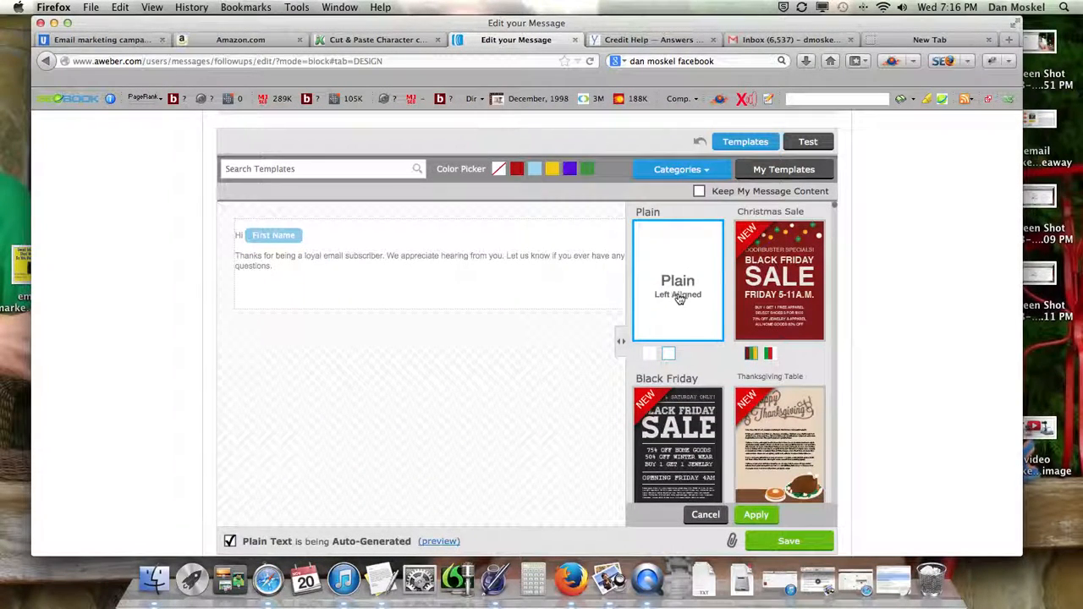
click(305, 263)
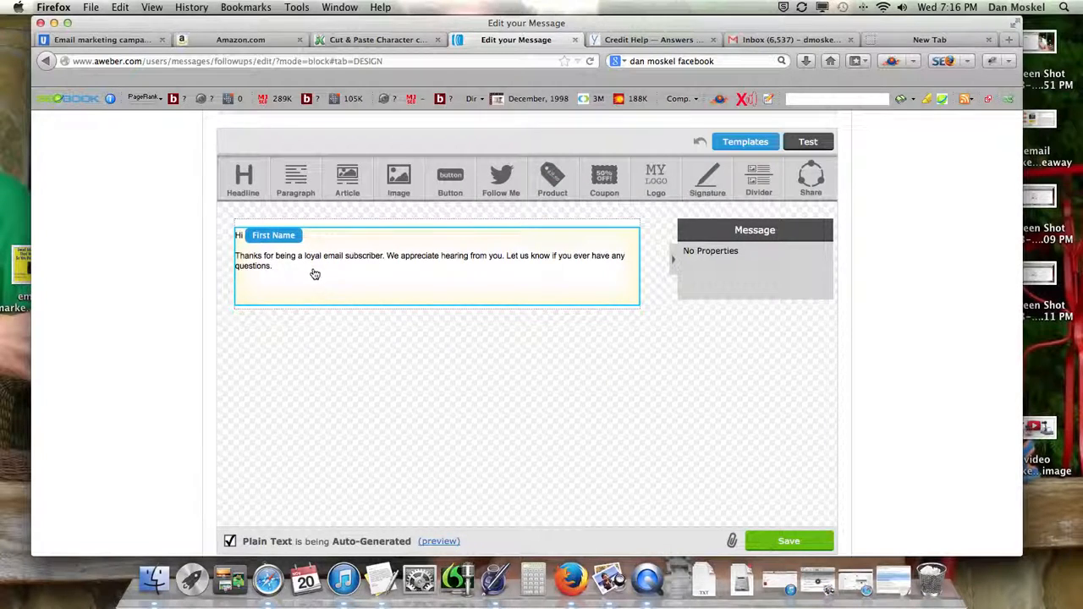
Replace the default greeting and thank-you text in the message paragraph with the copied "What is bad credit?" email text
scroll(312, 271, up, 3)
click(279, 370)
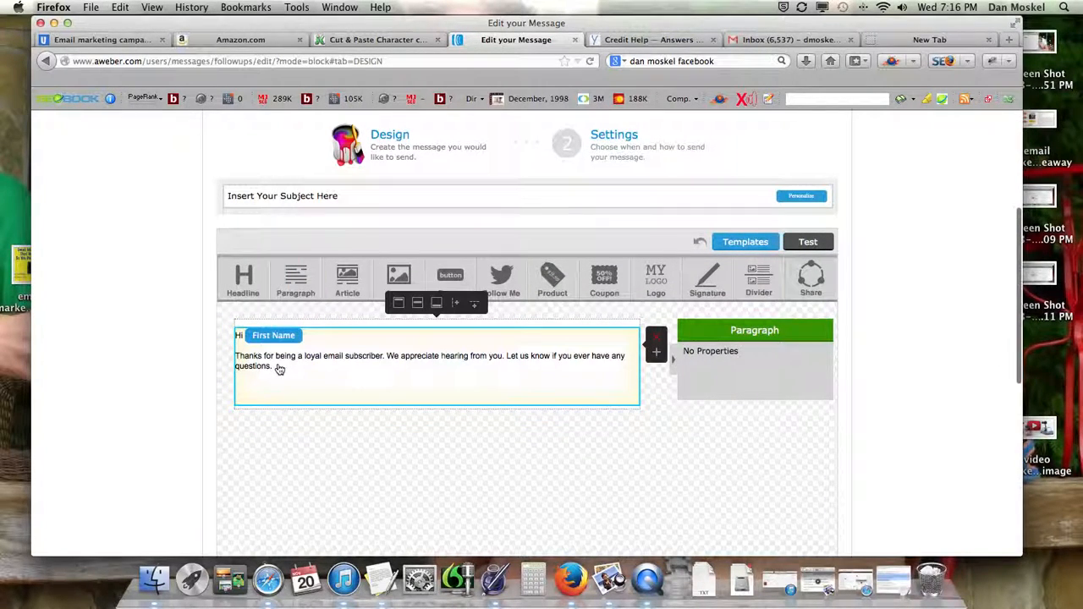
drag(275, 368, 203, 326)
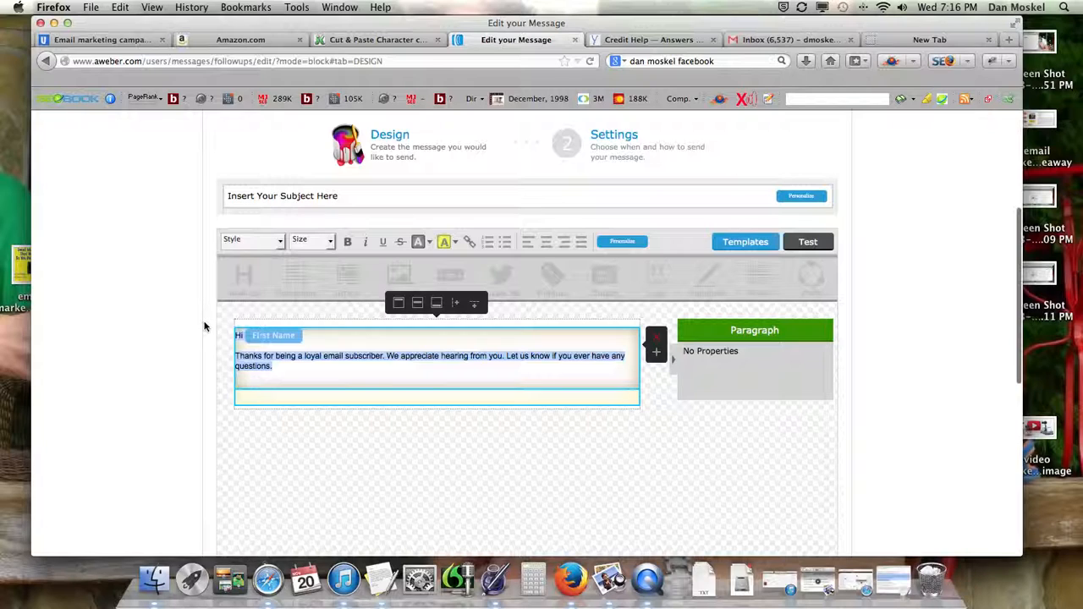
key(BackSpace)
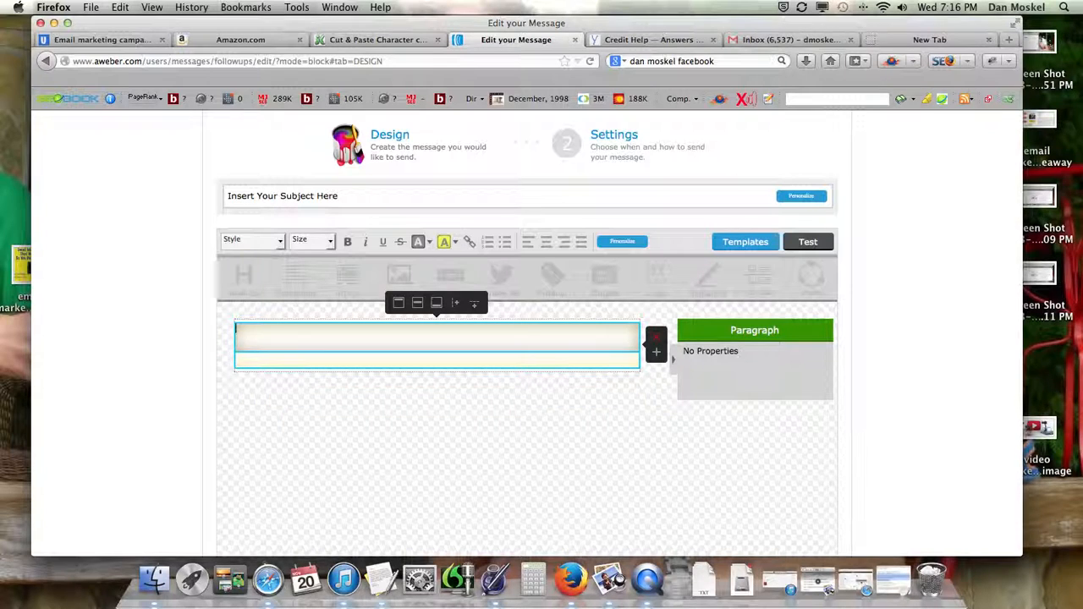
key(BackSpace)
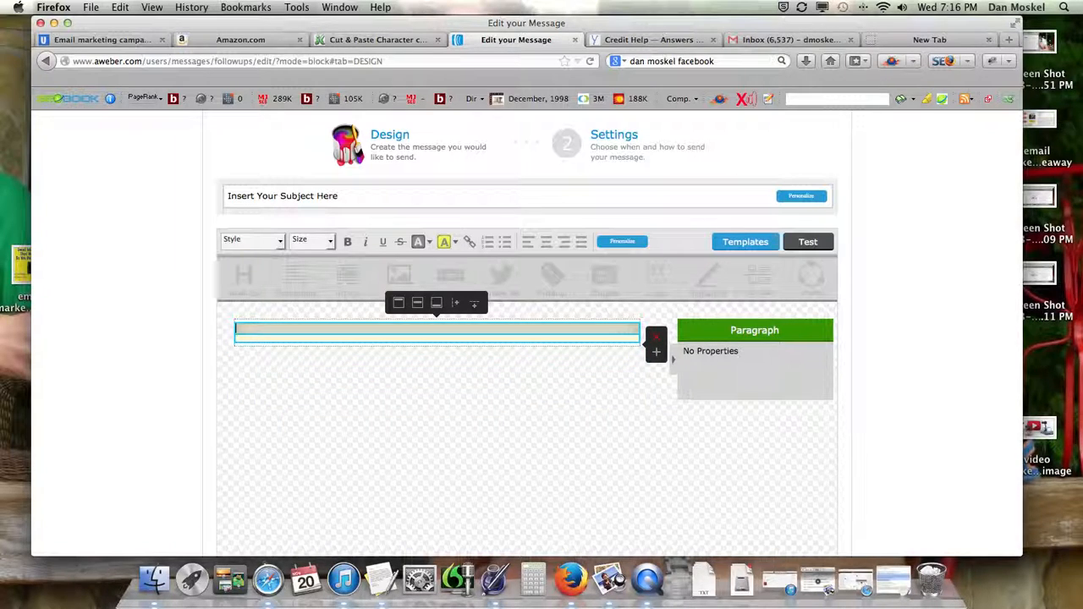
key(ctrl+v)
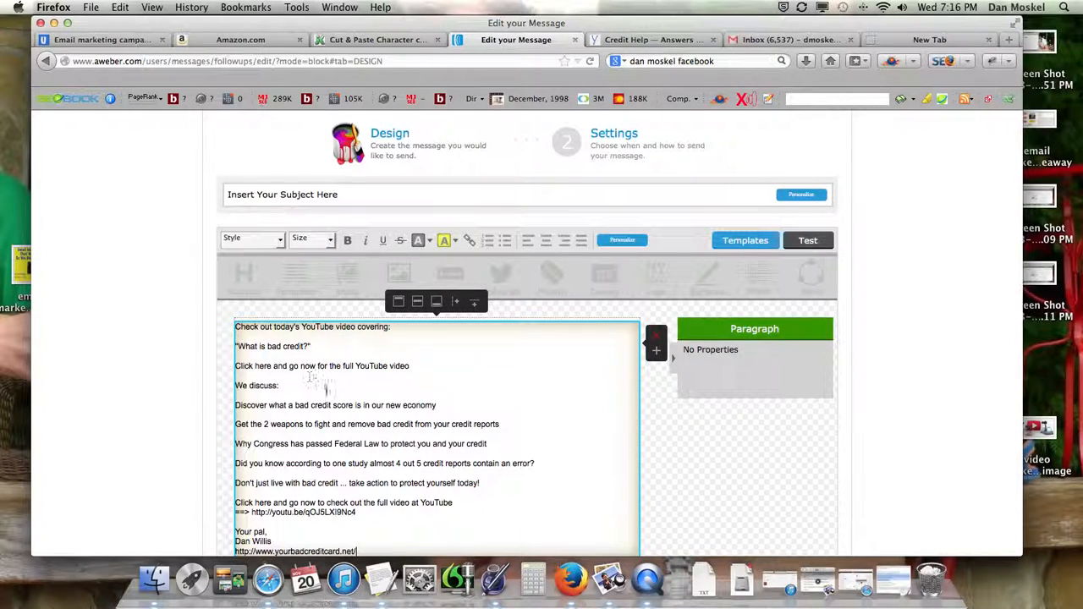
Set the whole message text to the Arial font at 15px
scroll(324, 385, down, 3)
scroll(355, 389, up, 2)
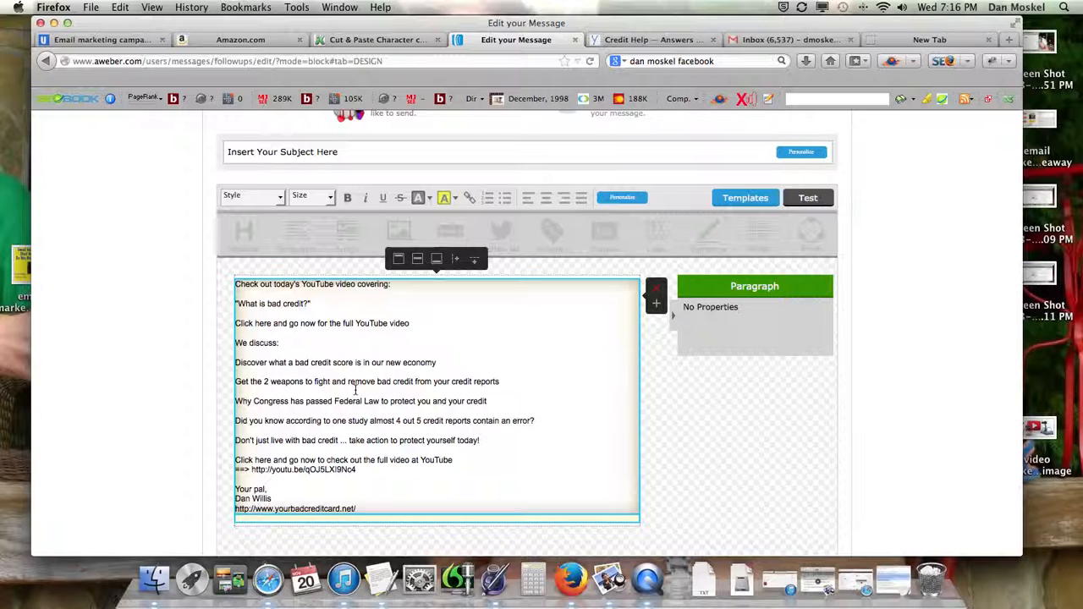
key(super+a)
click(280, 197)
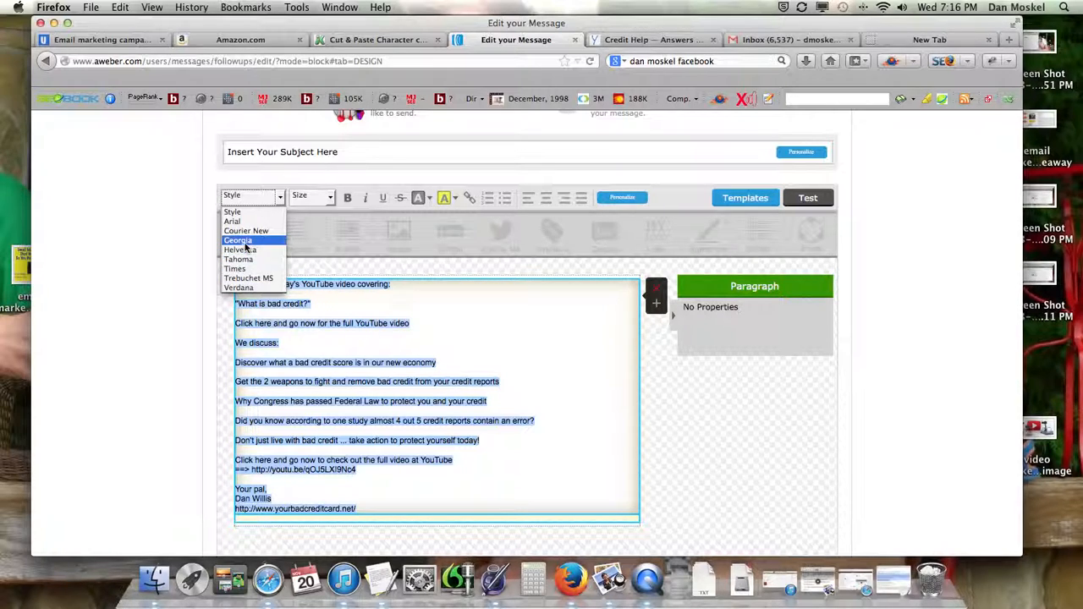
click(242, 221)
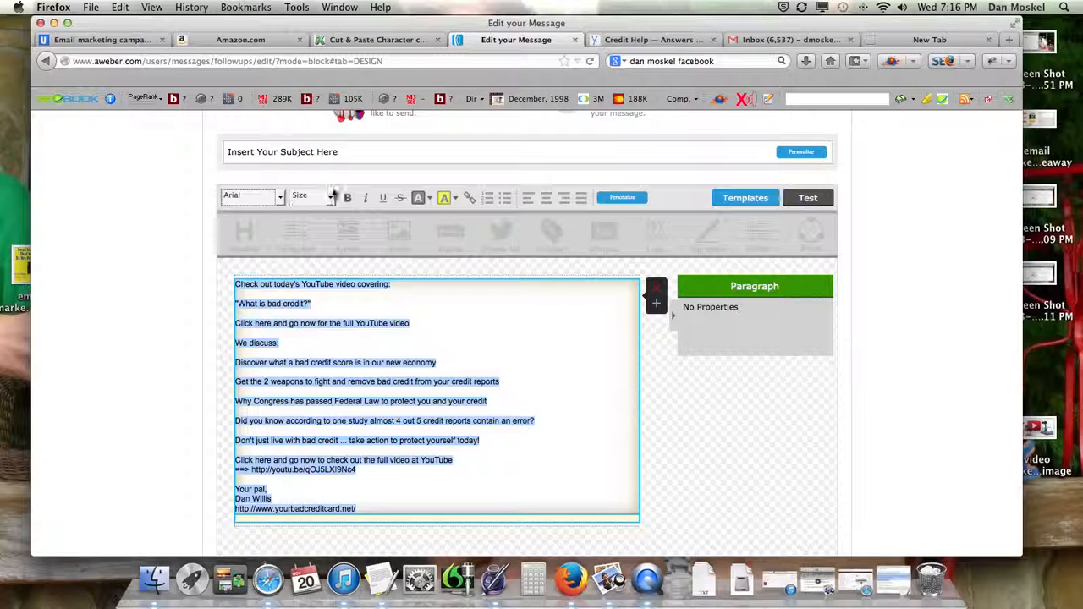
click(330, 197)
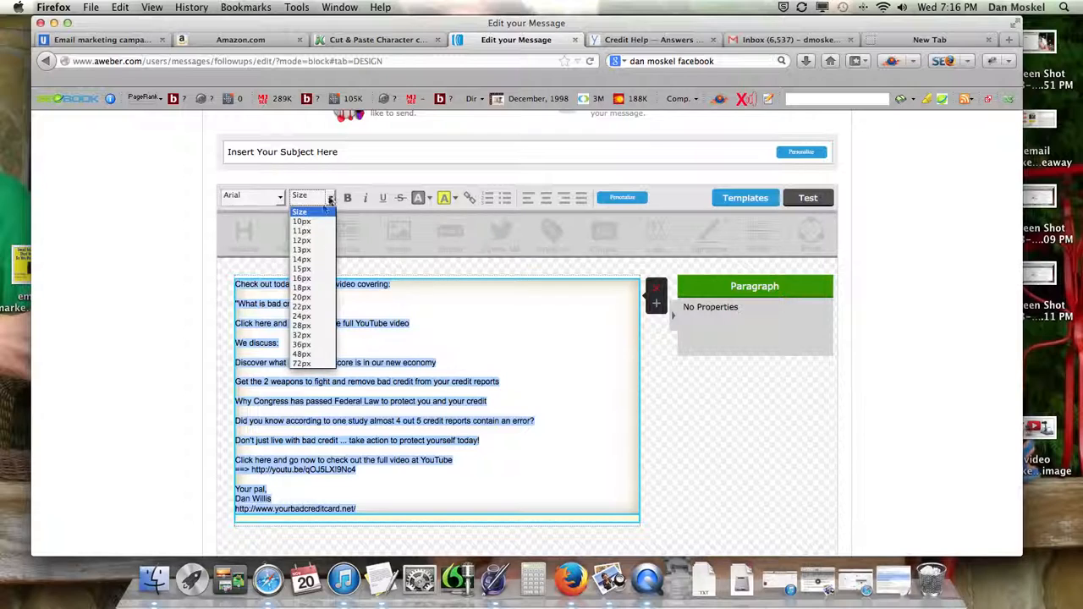
click(310, 269)
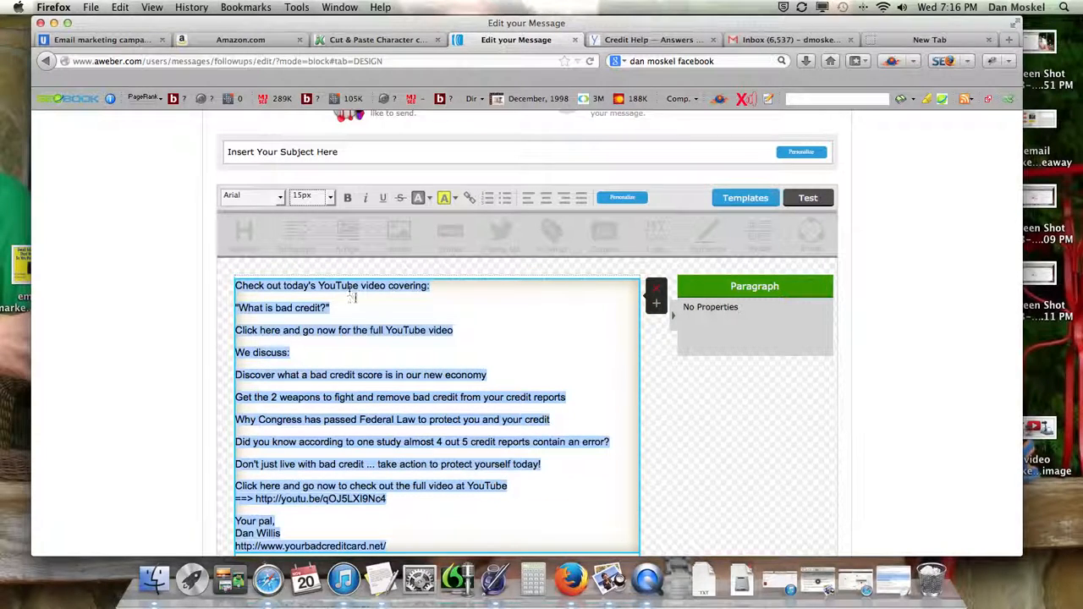
click(365, 337)
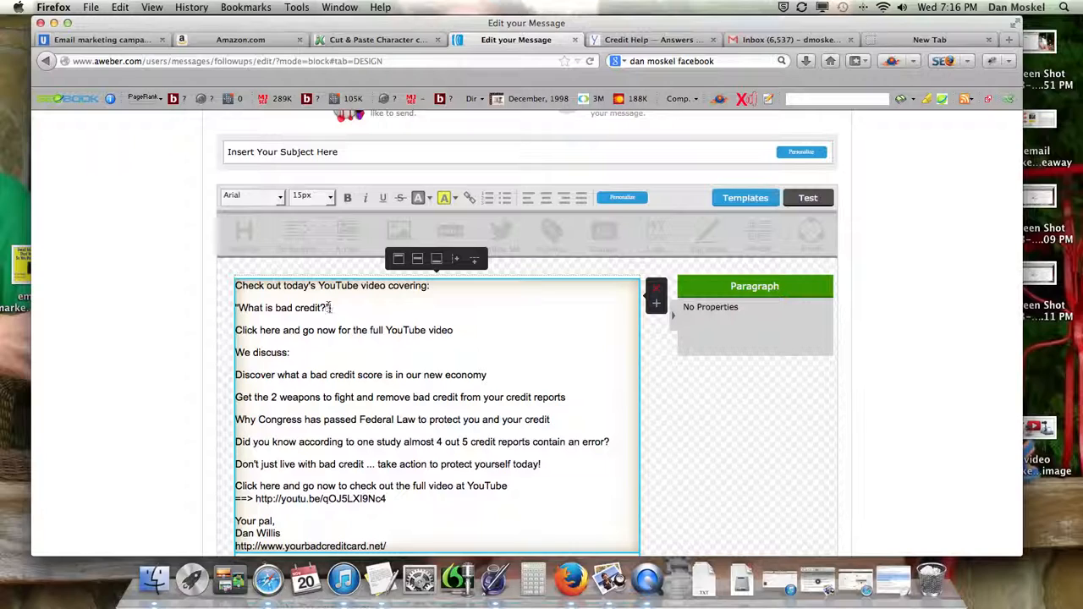
Underline and italicize the "What is bad credit?" line in the message
drag(329, 308, 239, 306)
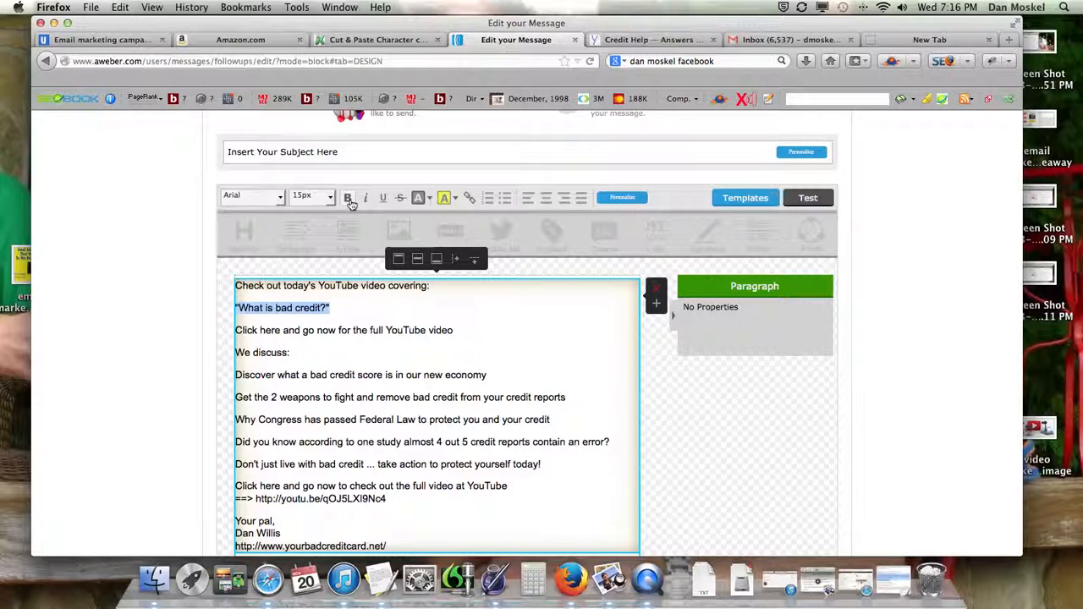
click(381, 199)
click(366, 202)
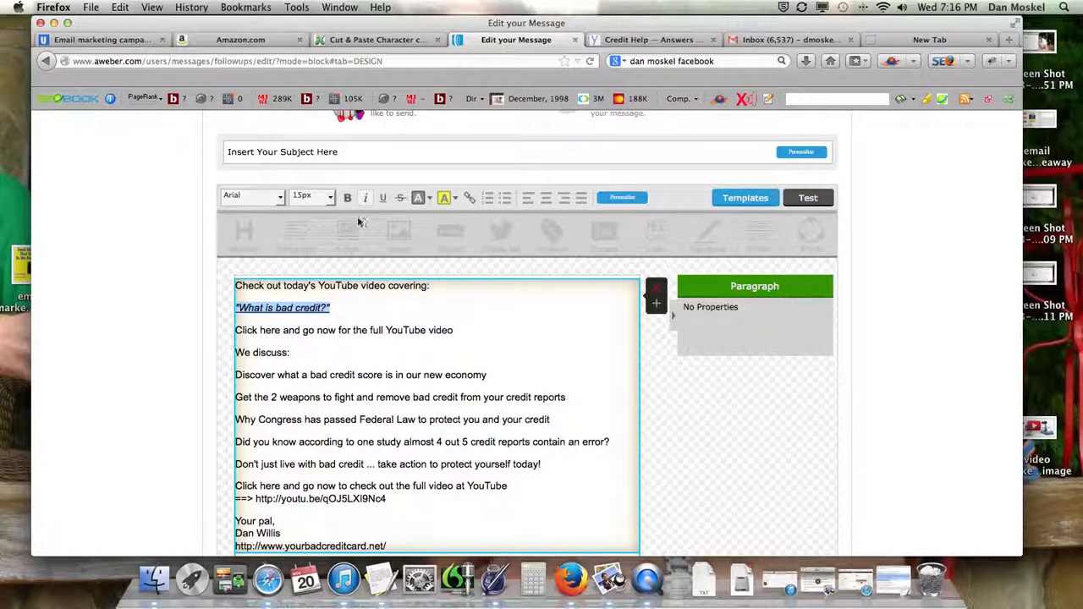
click(362, 348)
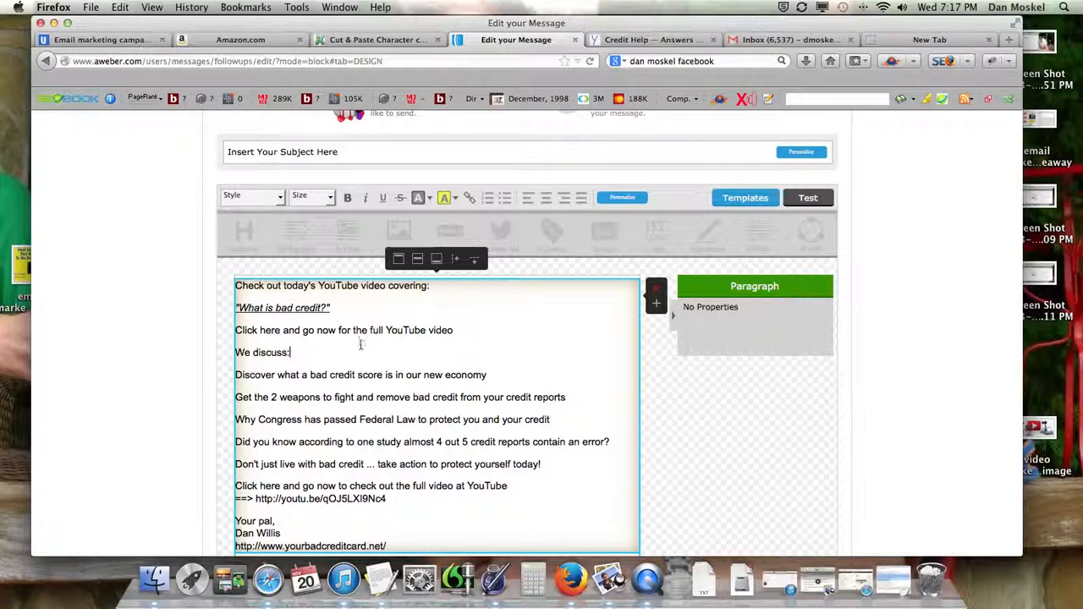
Make the "Discover what a bad credit score is in our new economy" line a bullet and remove the blank line above it
click(244, 373)
click(506, 199)
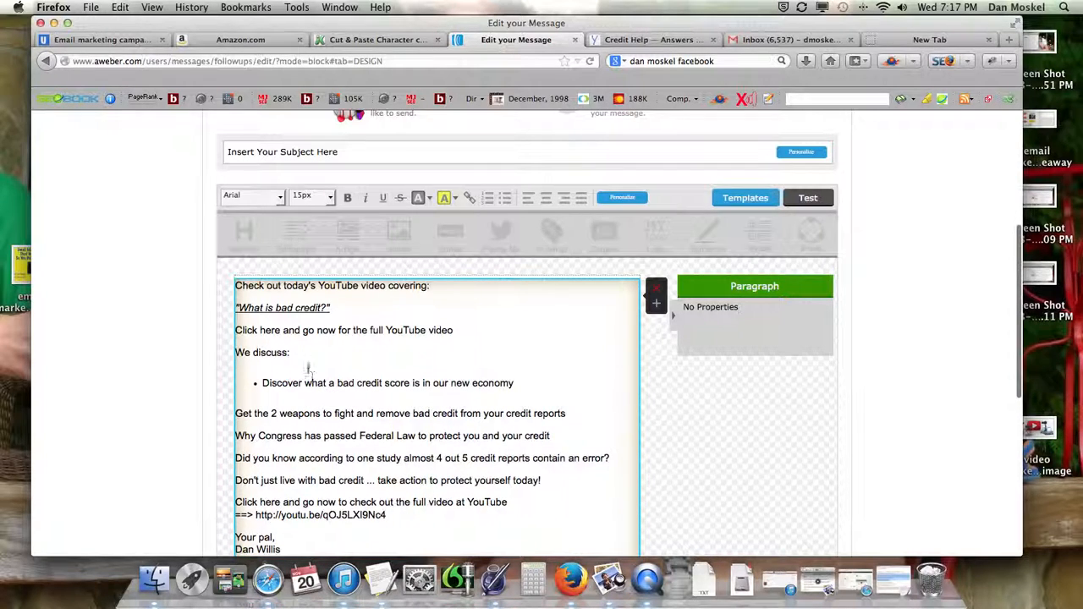
click(306, 367)
key(BackSpace)
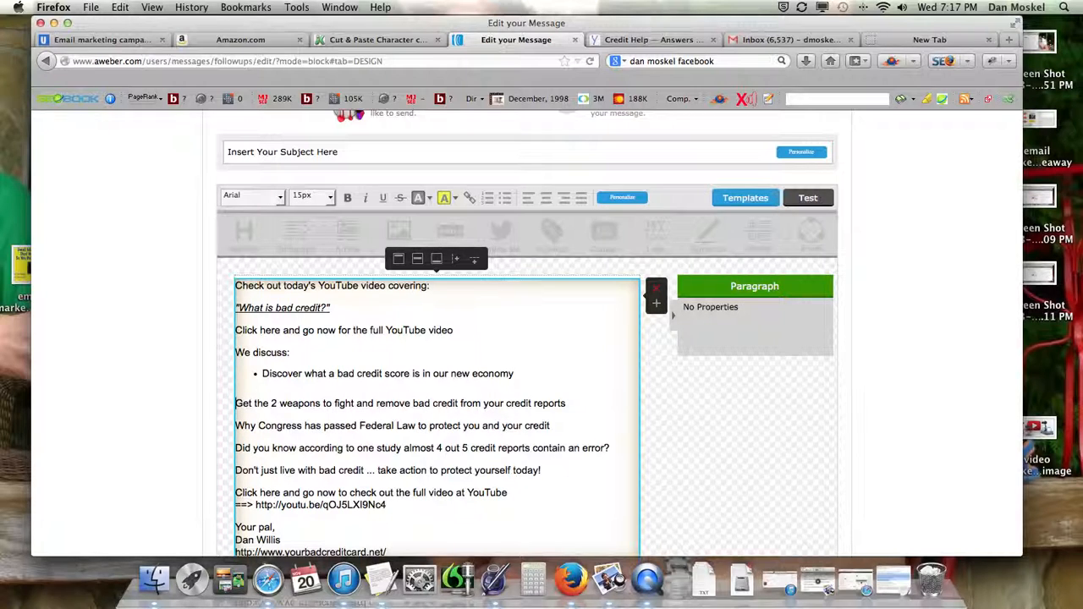
Make the "Get the 2 weapons" line a bullet and remove the blank lines above and below it
click(488, 197)
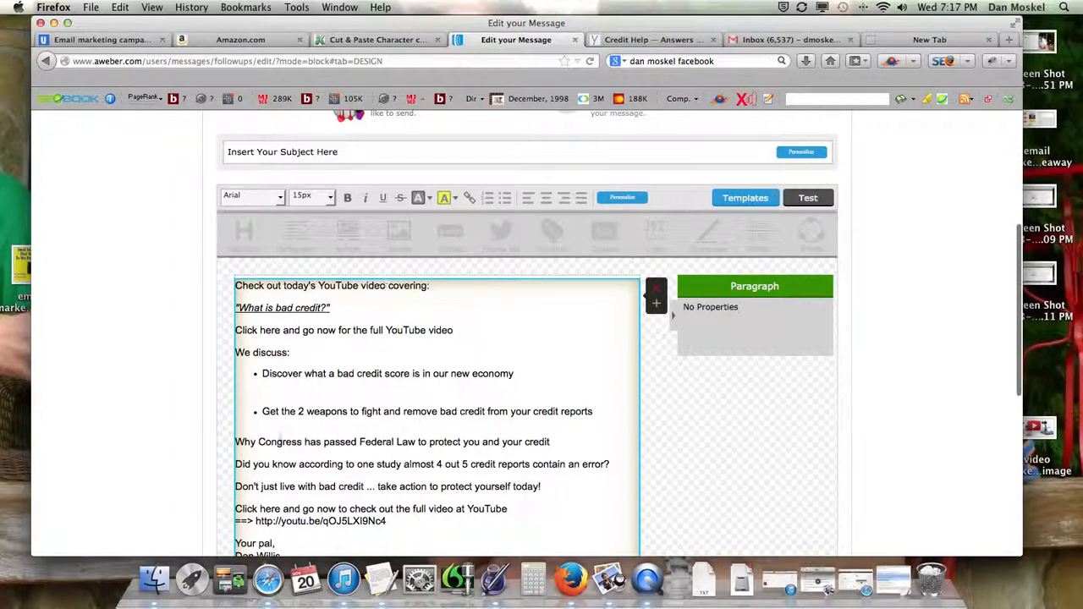
key(BackSpace)
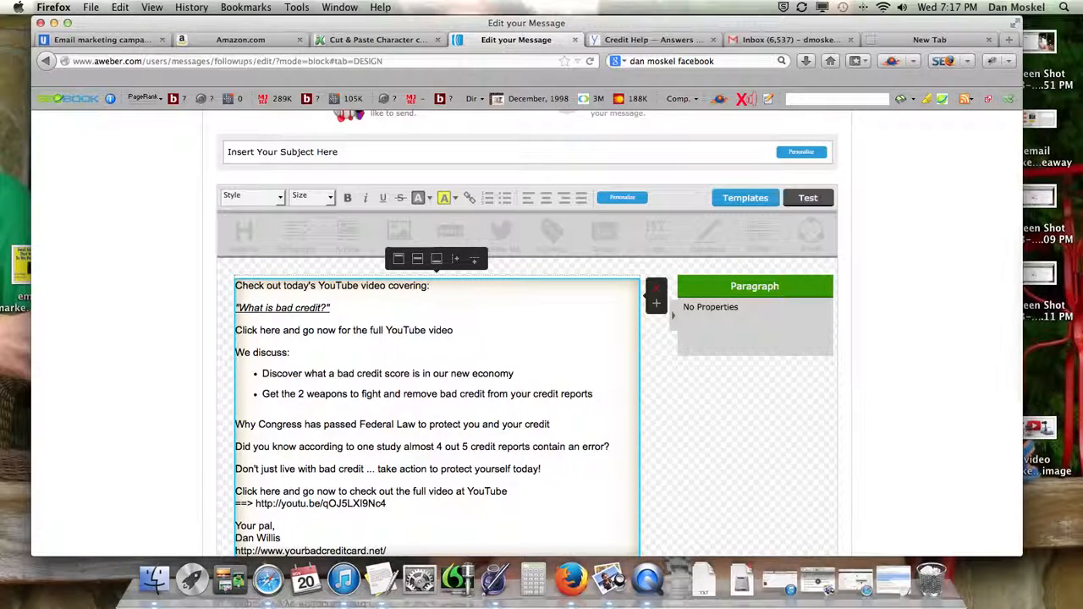
key(Down)
key(Down)
key(Down)
key(Up)
key(BackSpace)
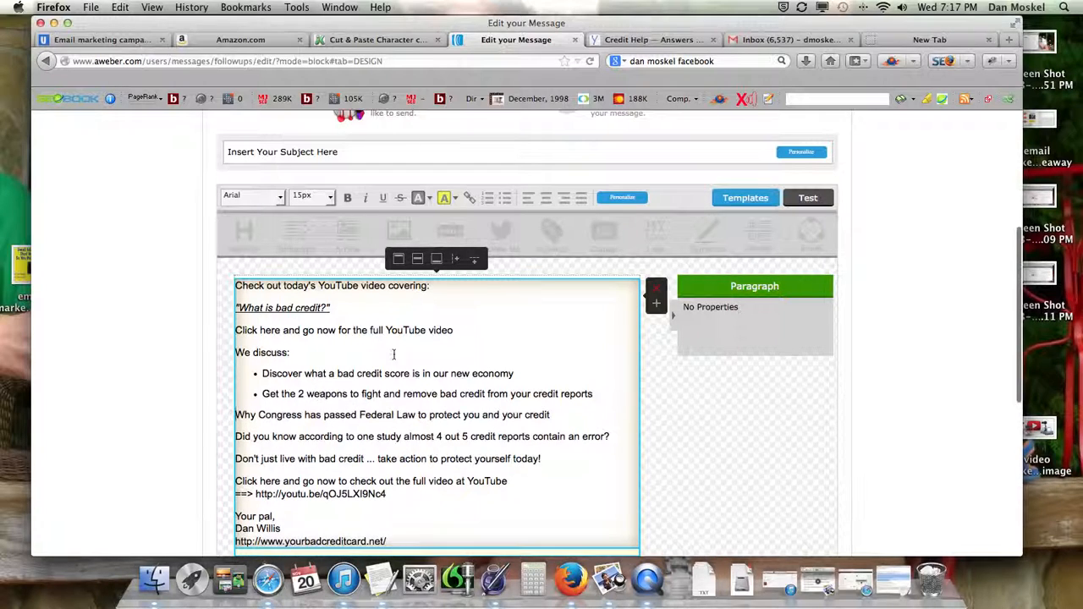
Make the "Why Congress has passed Federal Law" line a bullet and italicize all three bullets
click(506, 198)
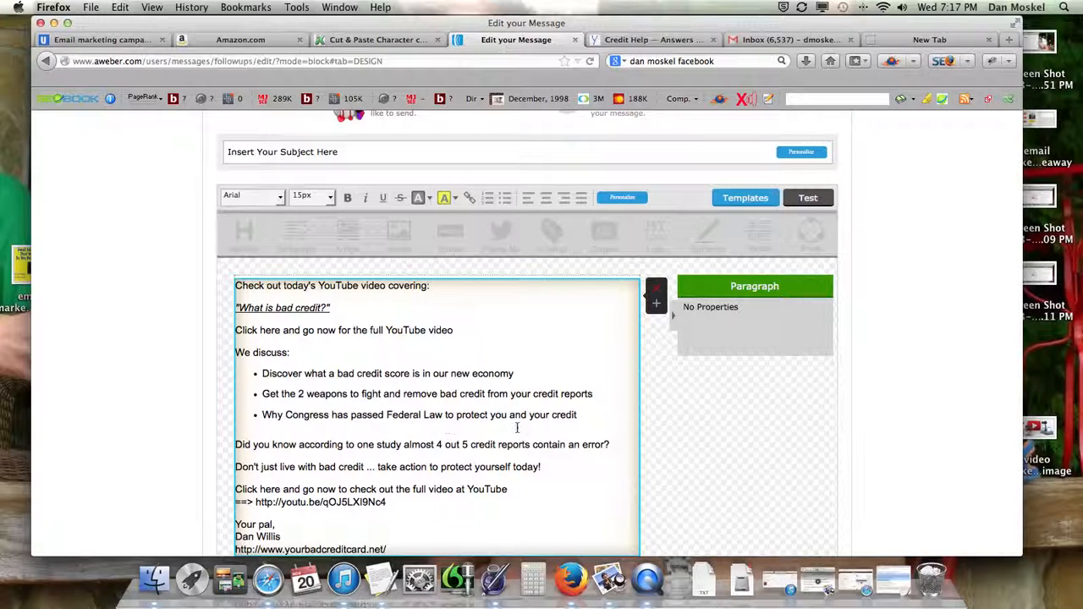
drag(583, 417, 262, 373)
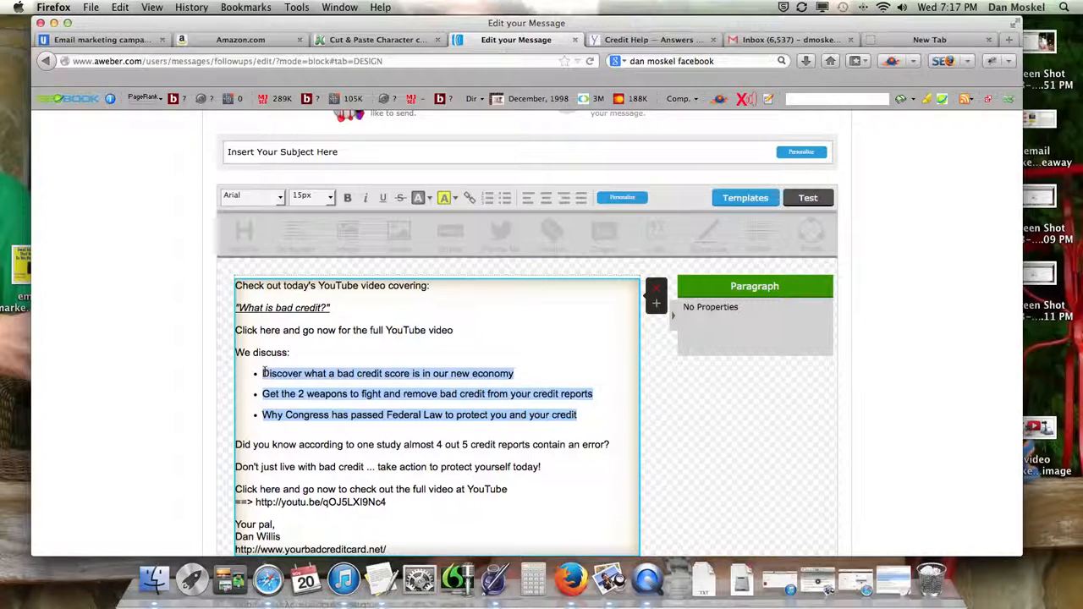
click(364, 197)
click(349, 372)
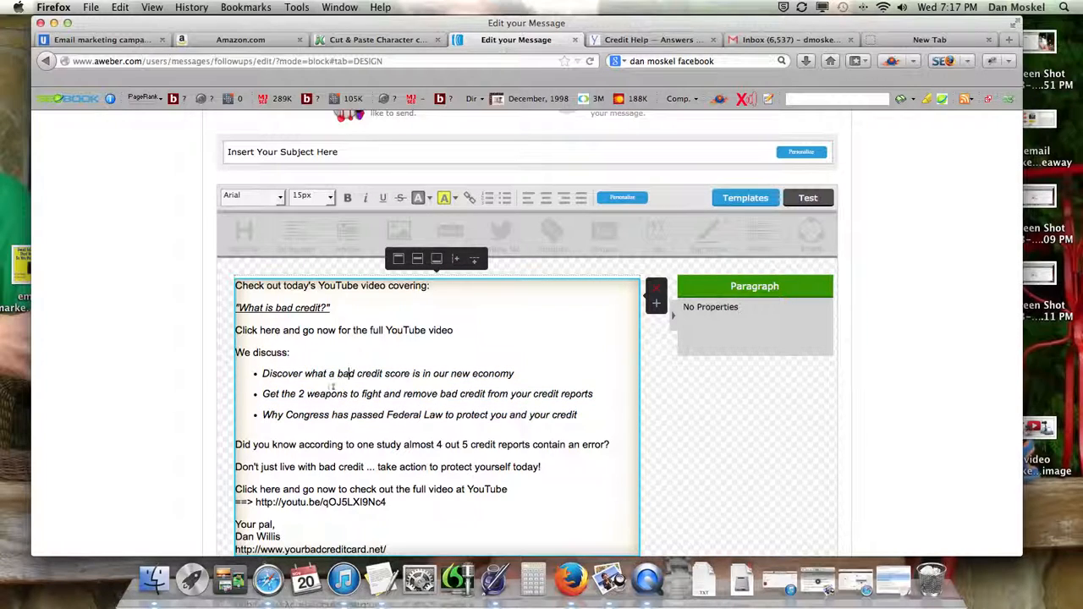
Remove the blank line below the bullets and make "Did you know" bold and italic
click(276, 430)
key(BackSpace)
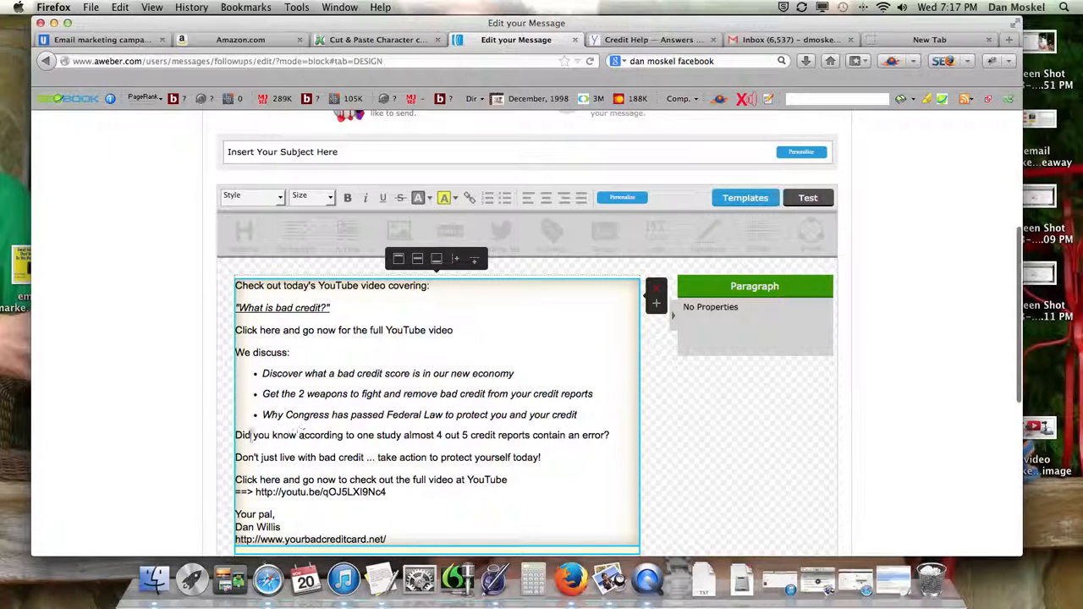
drag(235, 434, 297, 434)
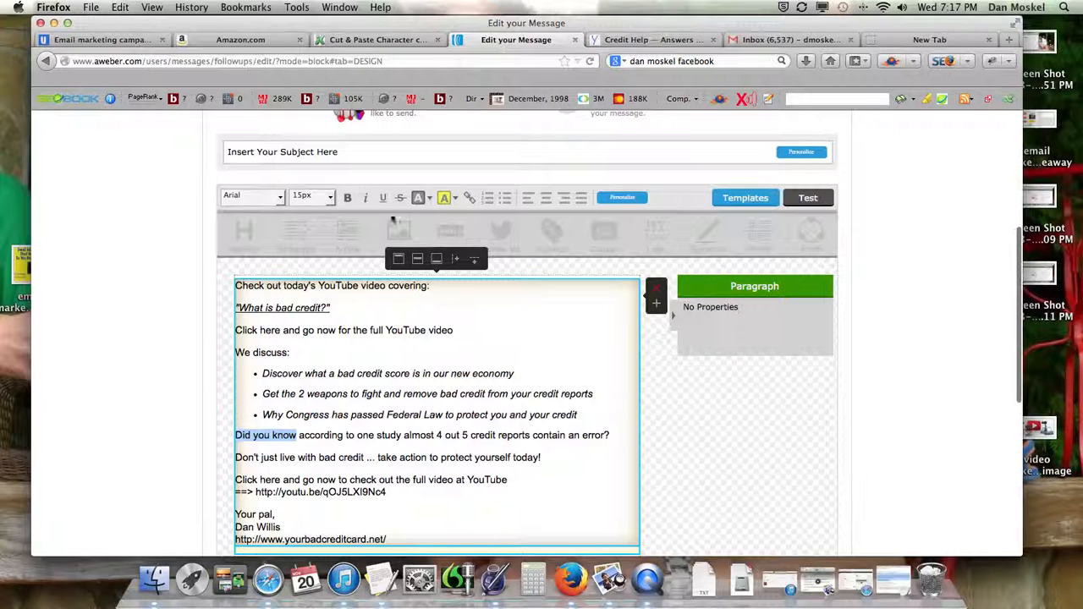
click(347, 197)
click(353, 451)
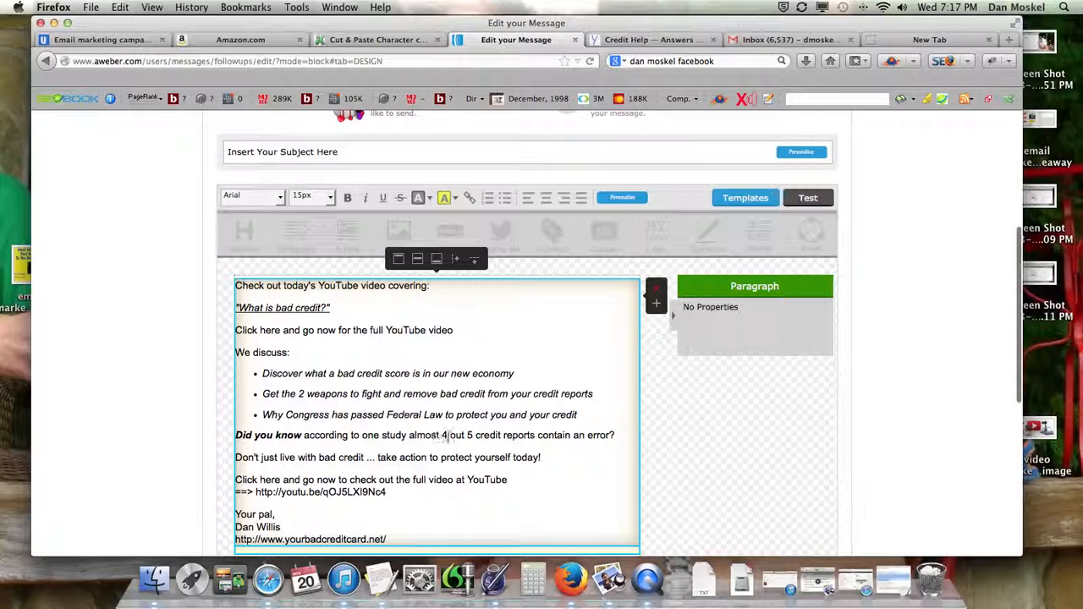
drag(441, 436, 611, 437)
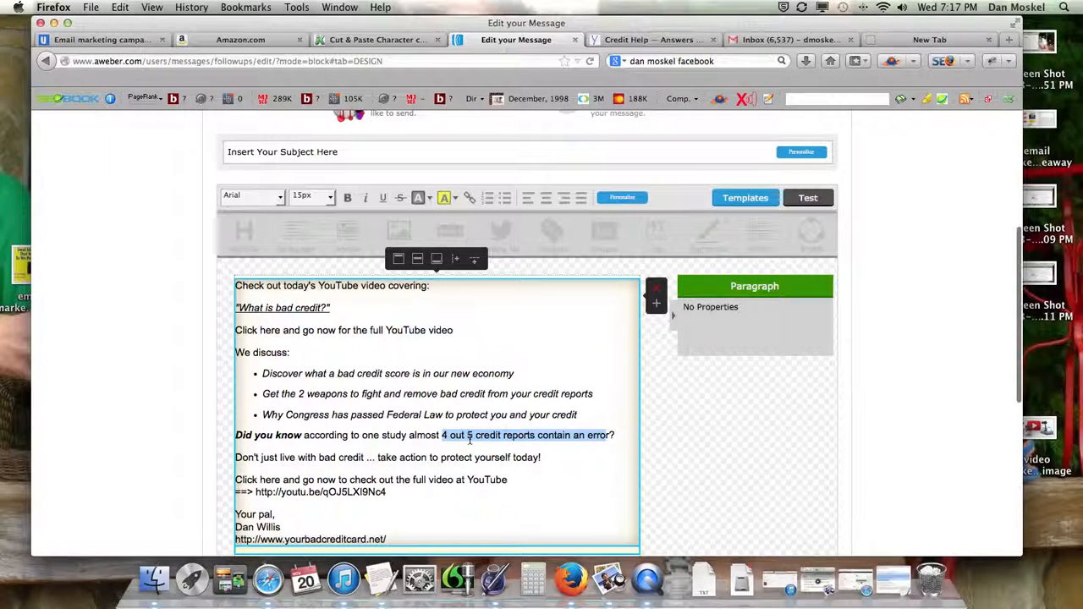
Copy the youtu.be URL near the end of the message and turn its text into a link to that address
drag(387, 492, 253, 494)
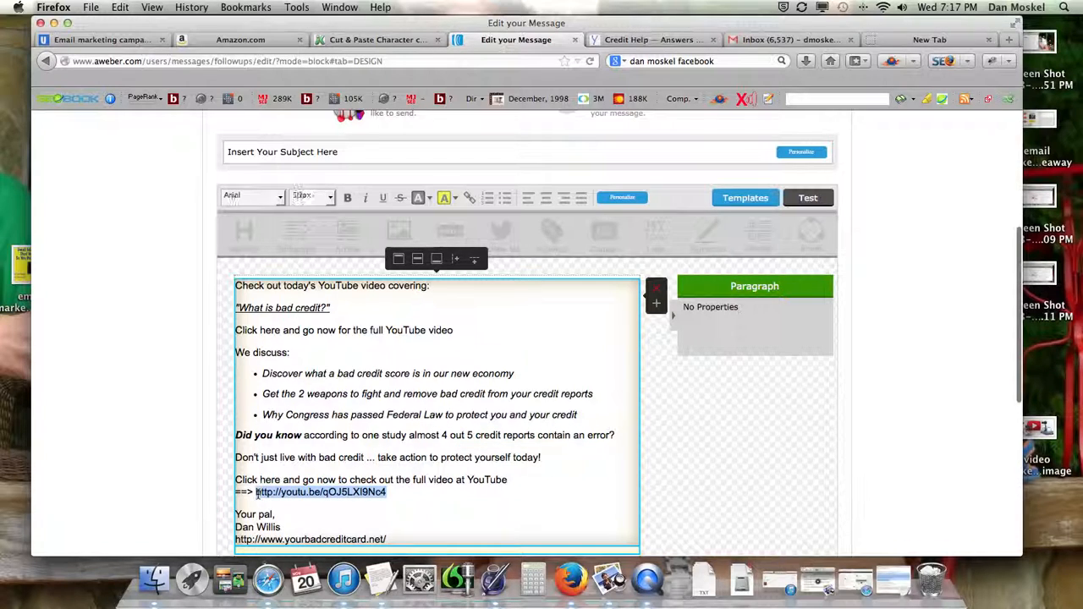
right_click(291, 492)
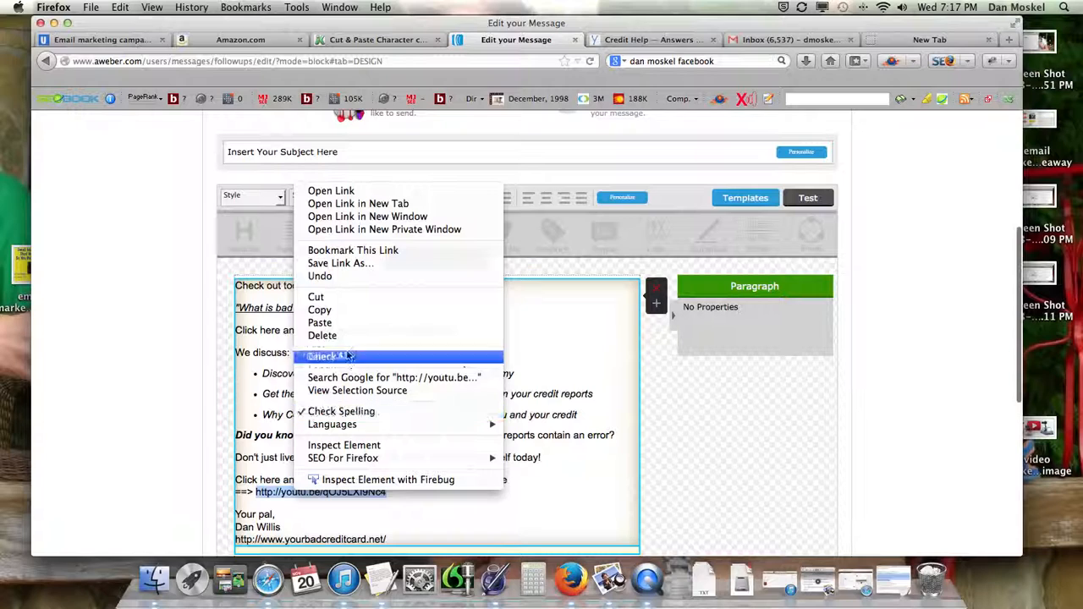
click(346, 312)
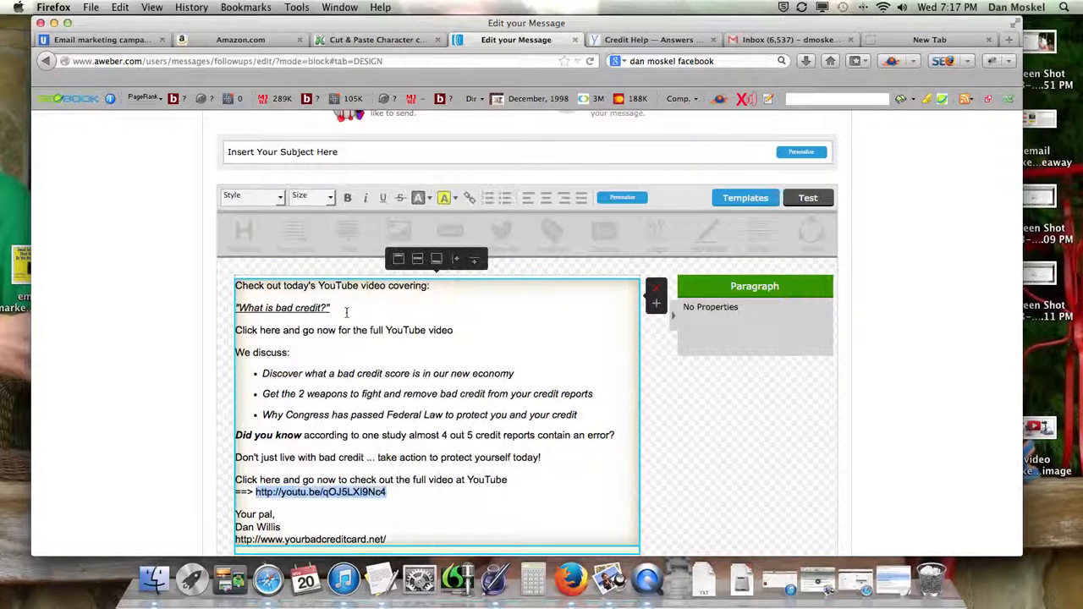
click(470, 197)
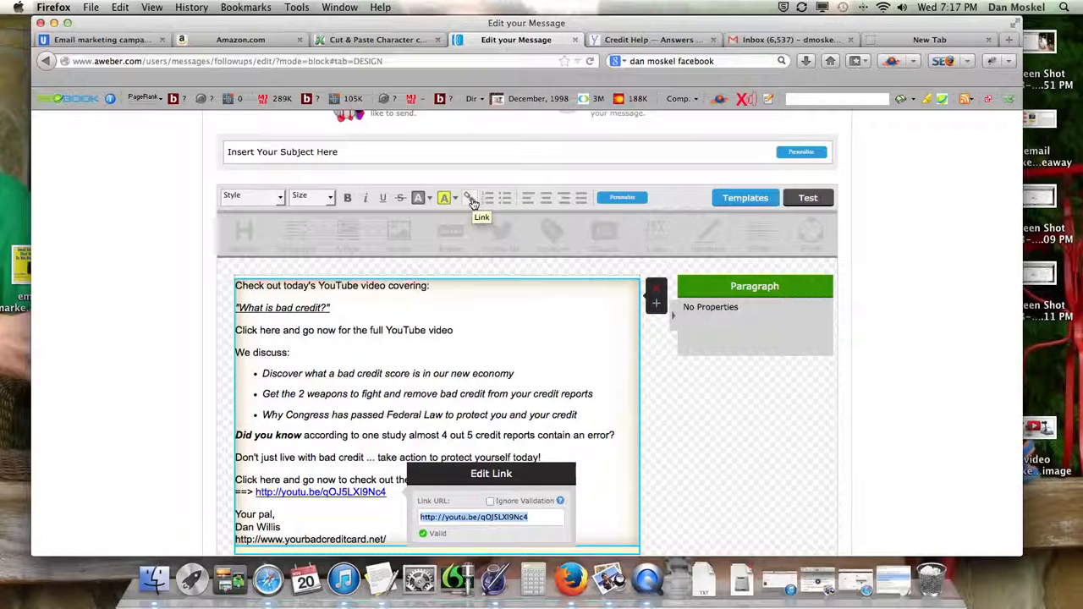
scroll(403, 315, down, 3)
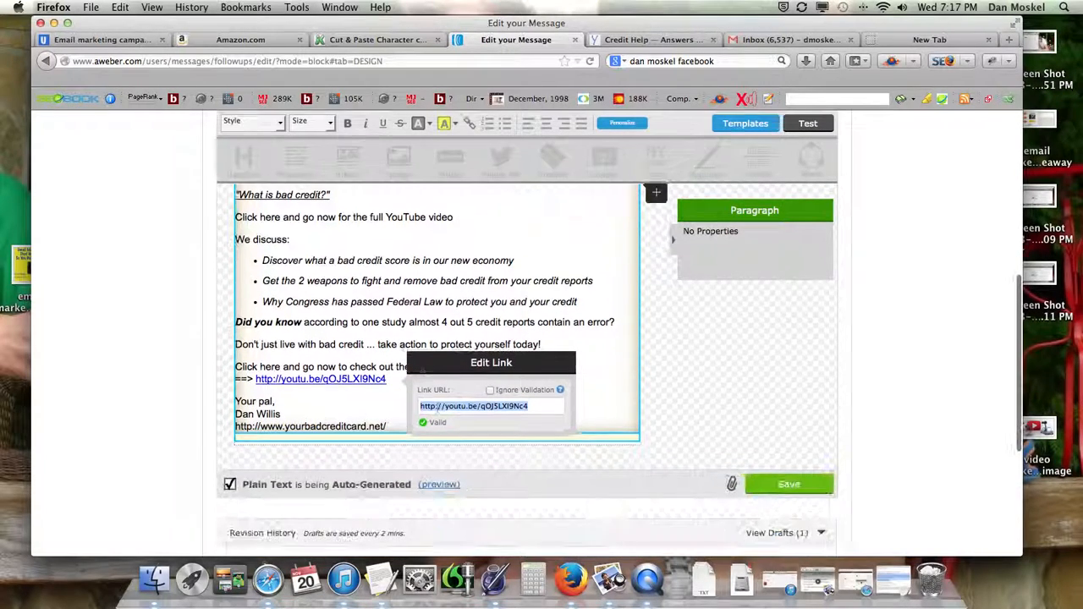
click(404, 318)
Link the "Click here and go now" text above "We discuss:" to the copied youtu.be URL
scroll(405, 321, up, 3)
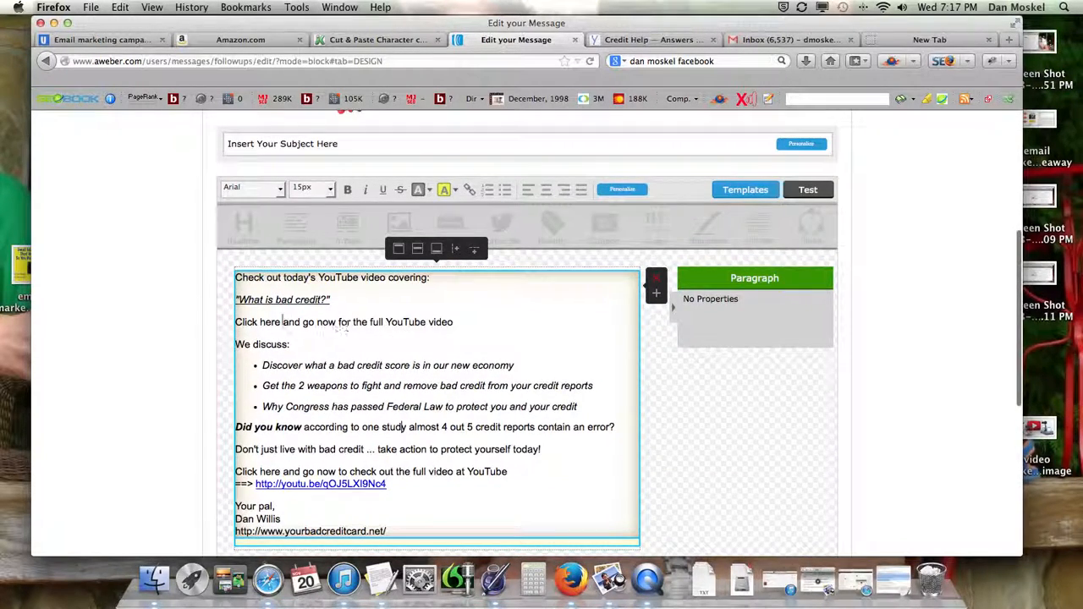
drag(237, 322, 335, 322)
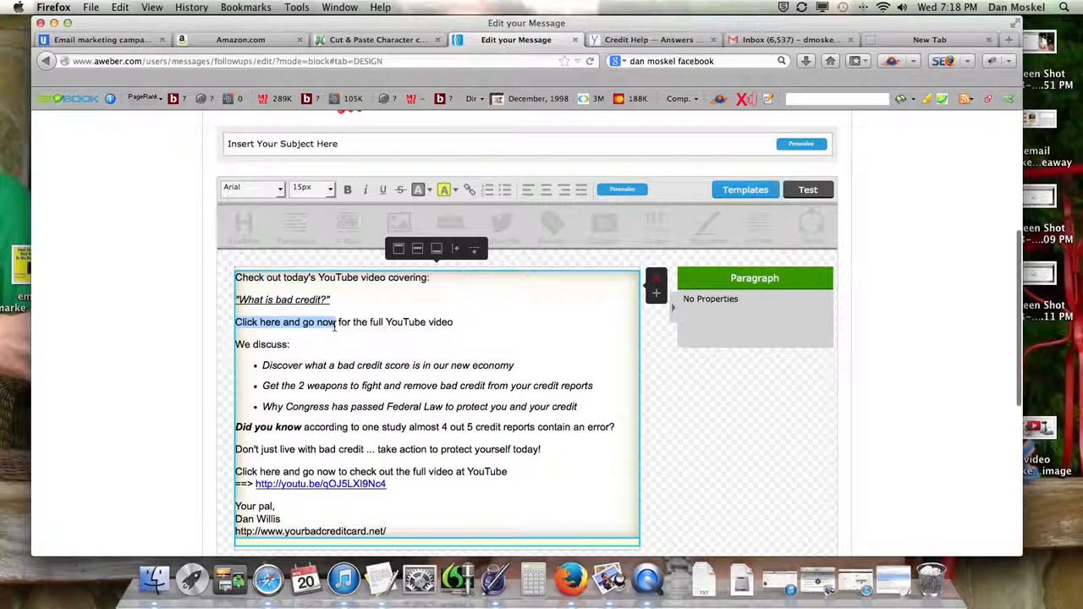
click(468, 190)
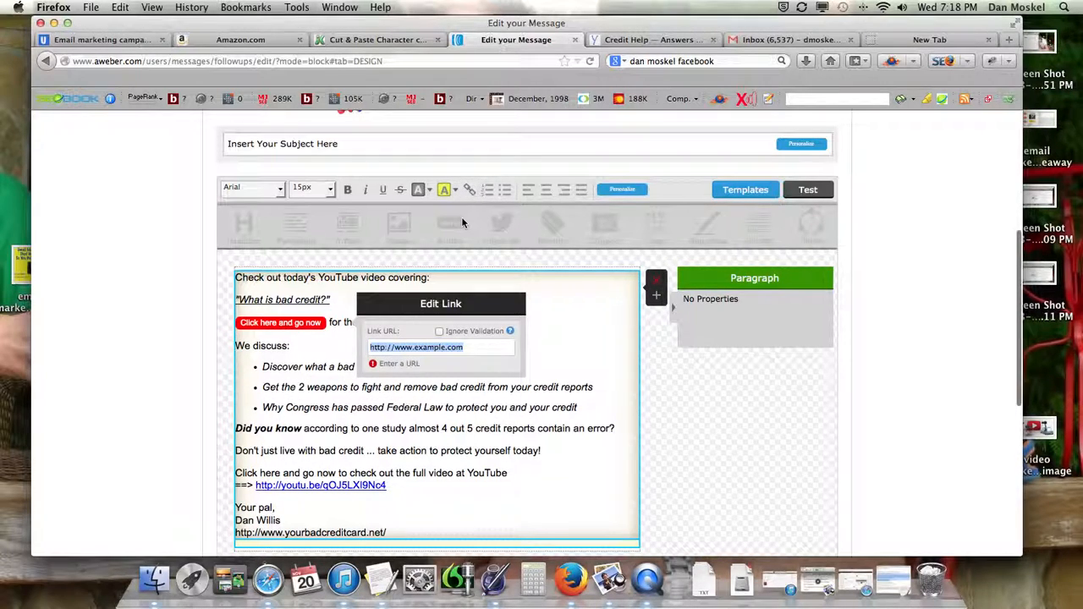
key(super+a)
key(super+v)
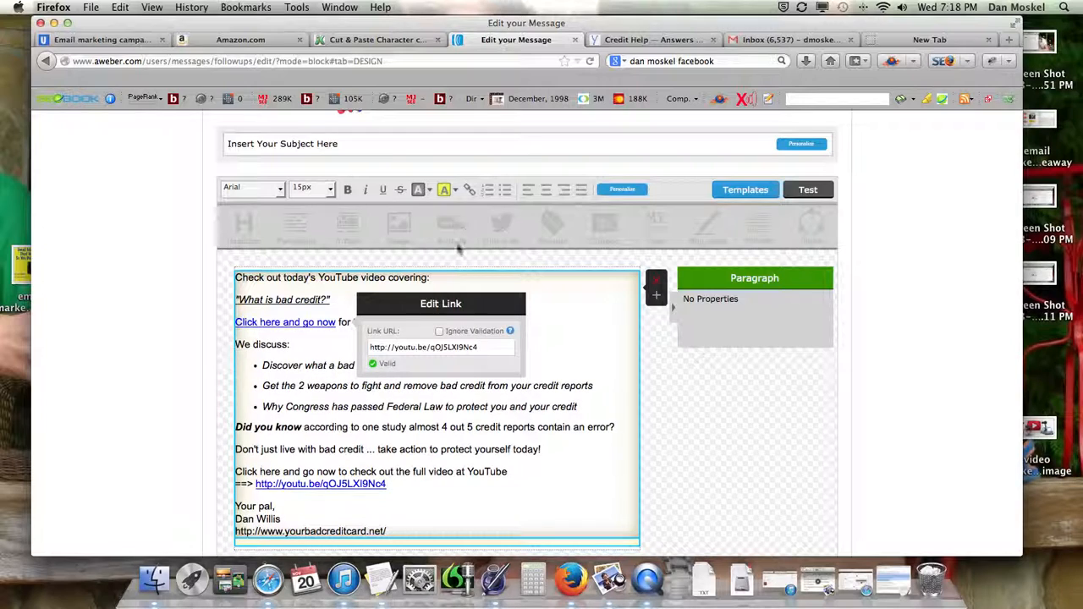
click(451, 427)
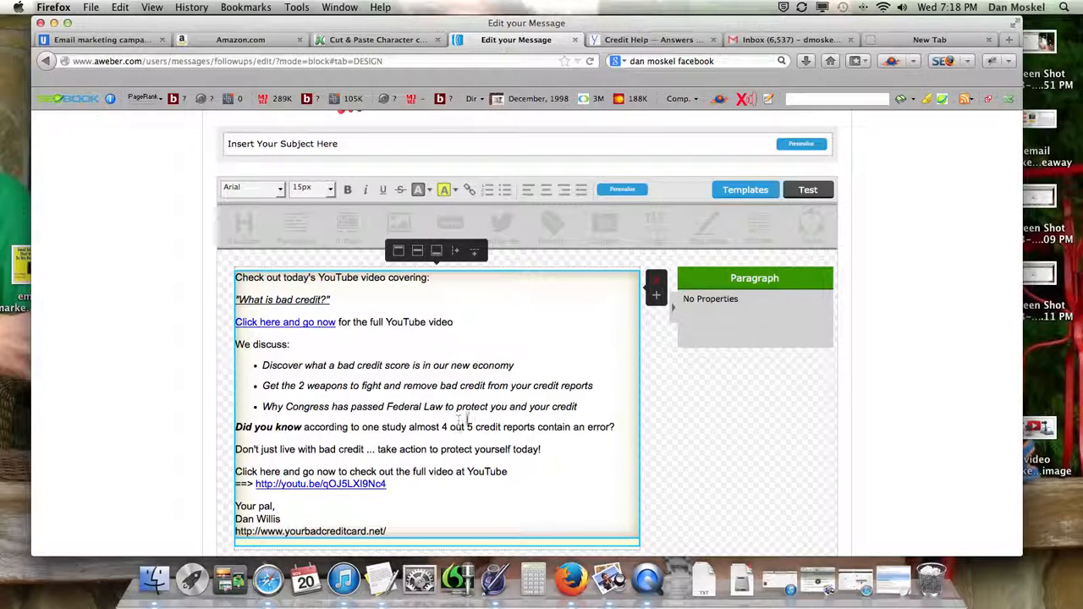
Link the "Click here and go now" text in the closing call to action to the copied youtu.be URL
drag(281, 471, 230, 474)
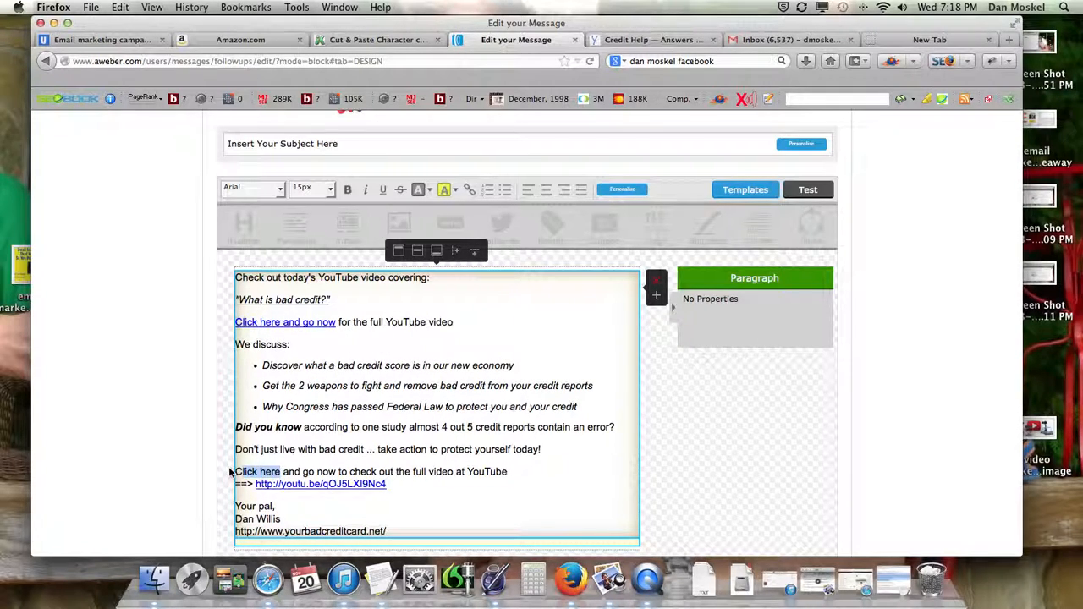
drag(336, 476, 222, 474)
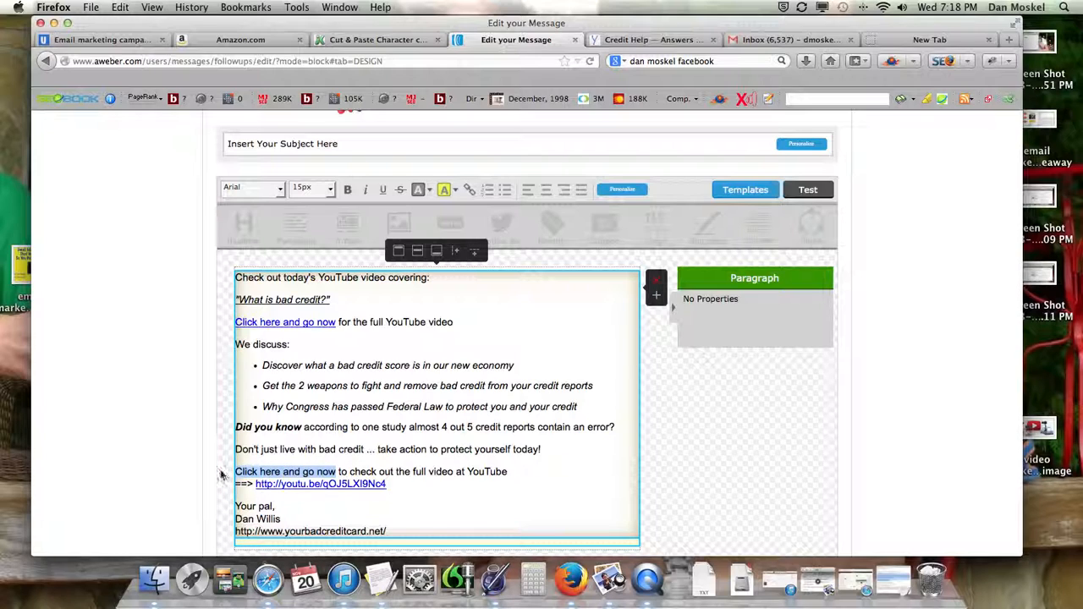
click(468, 190)
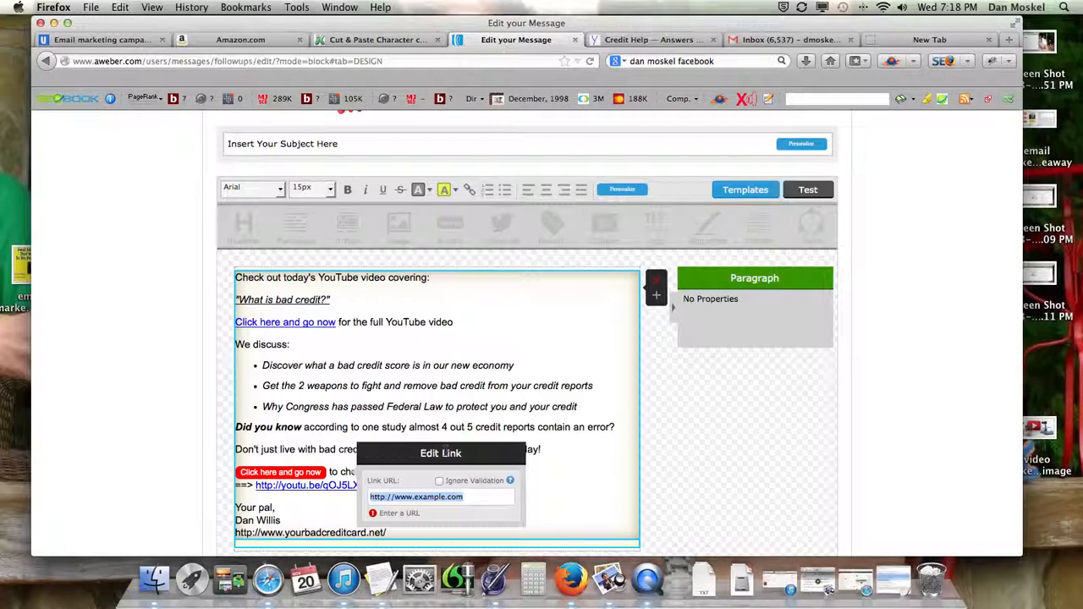
key(super+v)
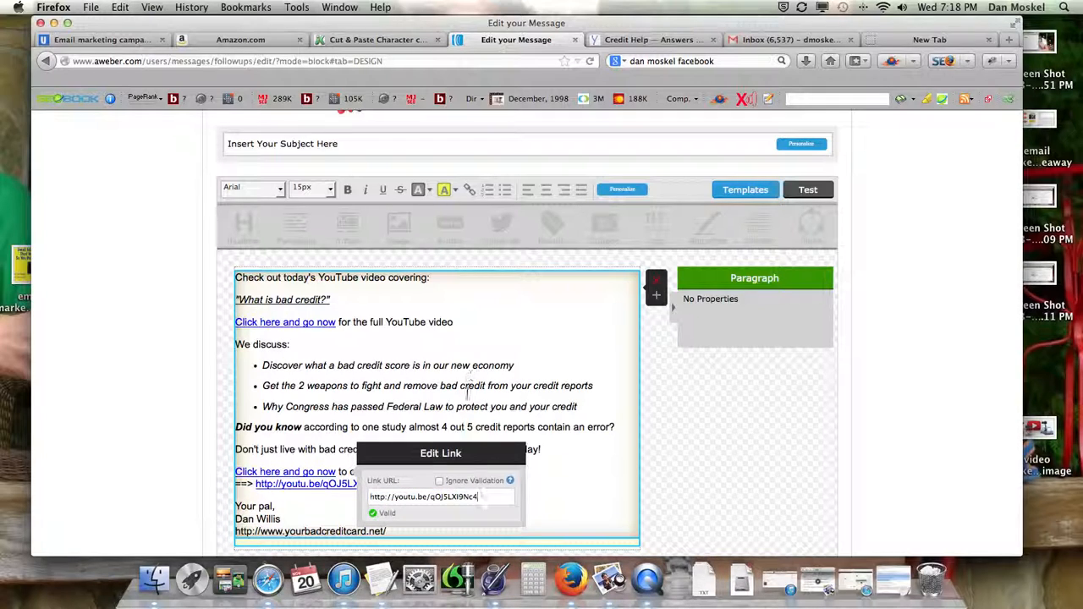
click(466, 391)
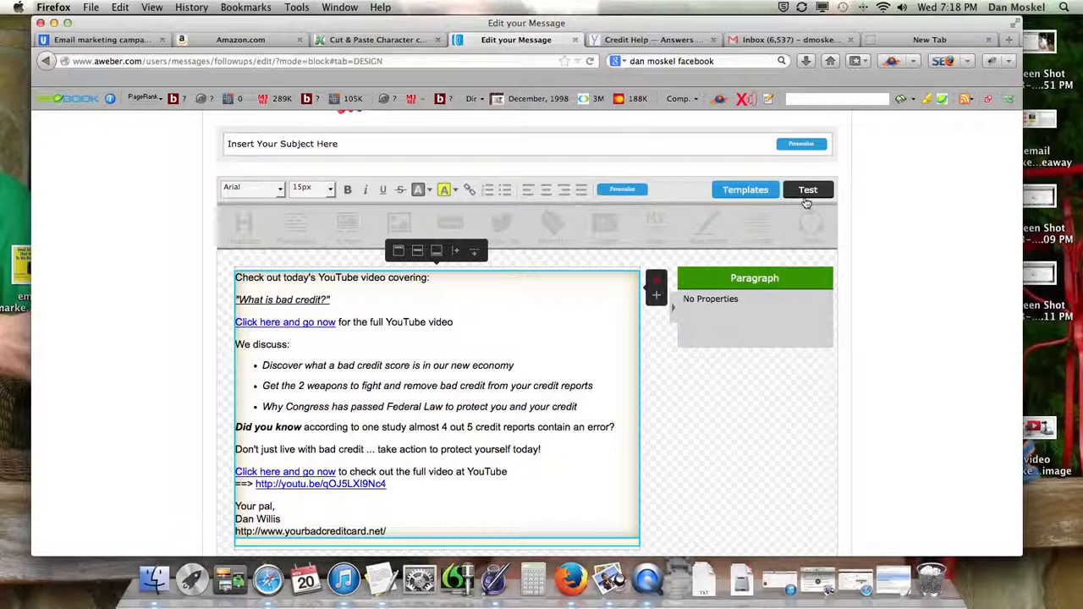
scroll(878, 243, down, 4)
scroll(878, 249, down, 1)
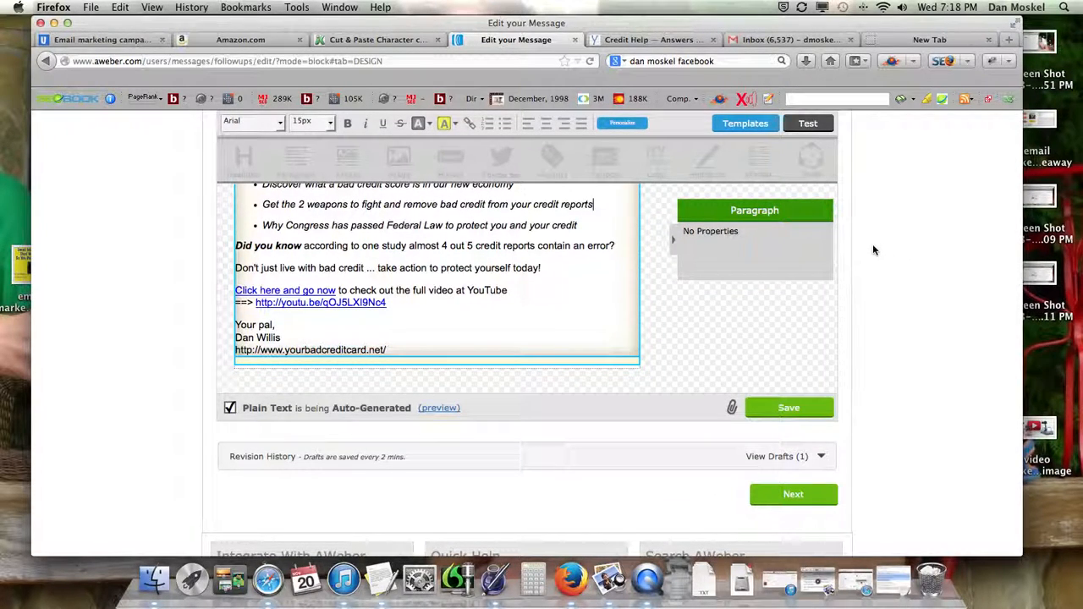
scroll(872, 245, up, 3)
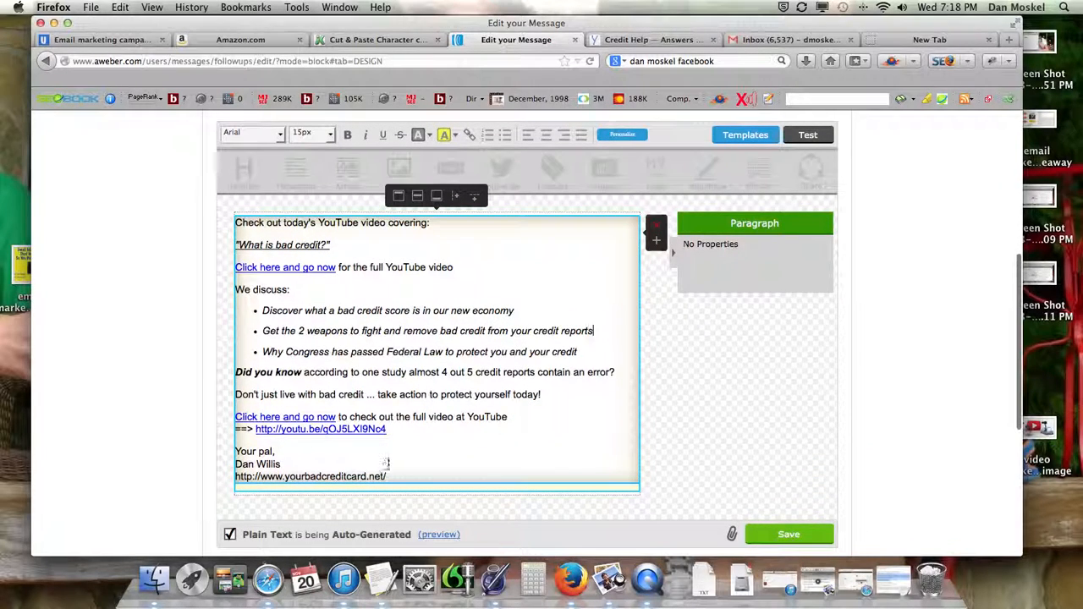
drag(390, 476, 236, 478)
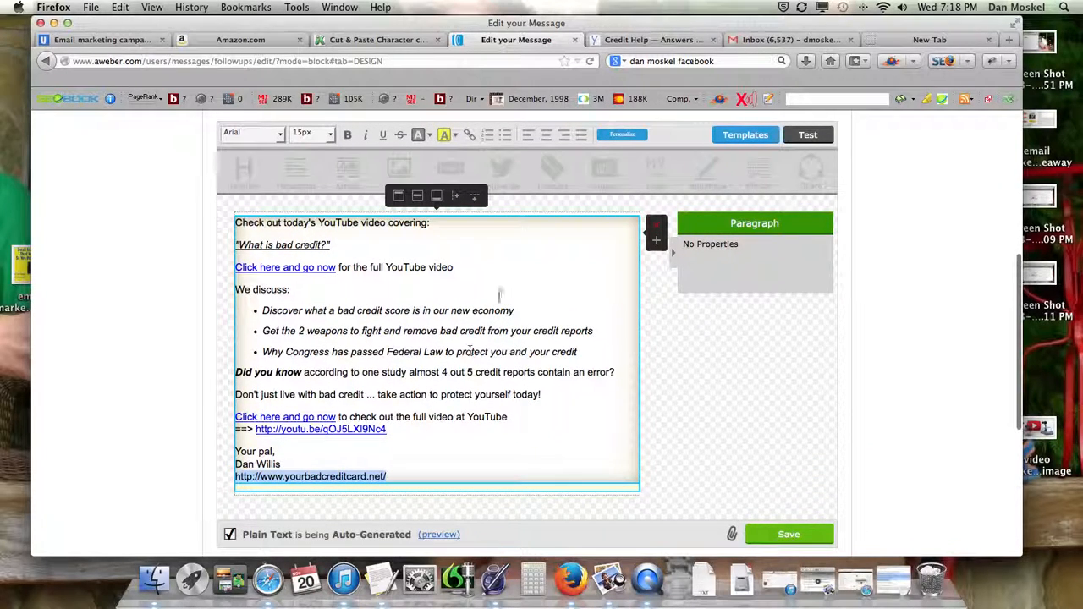
click(469, 134)
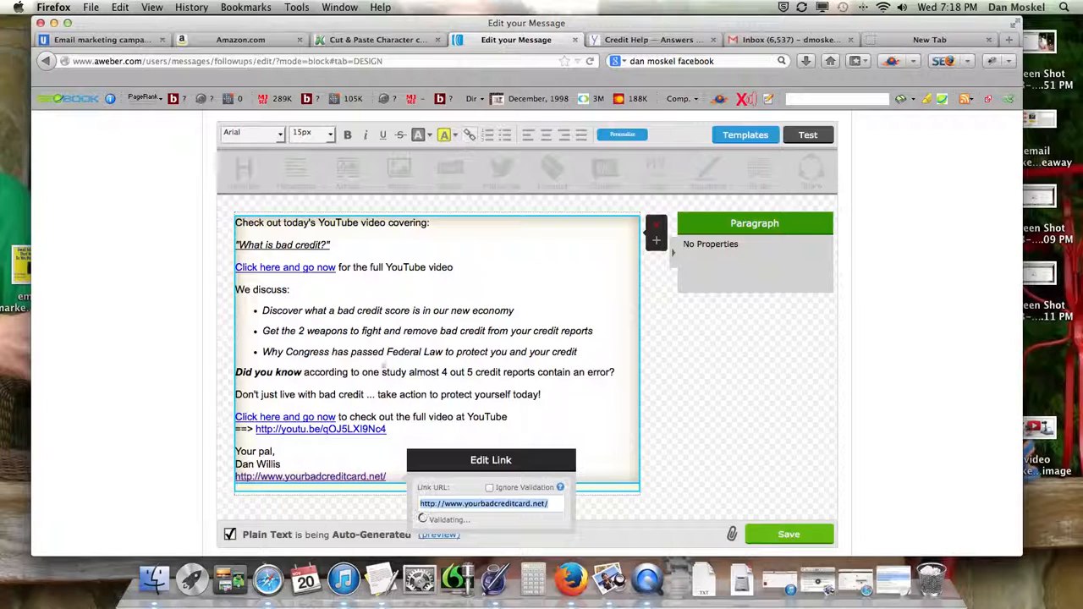
key(Return)
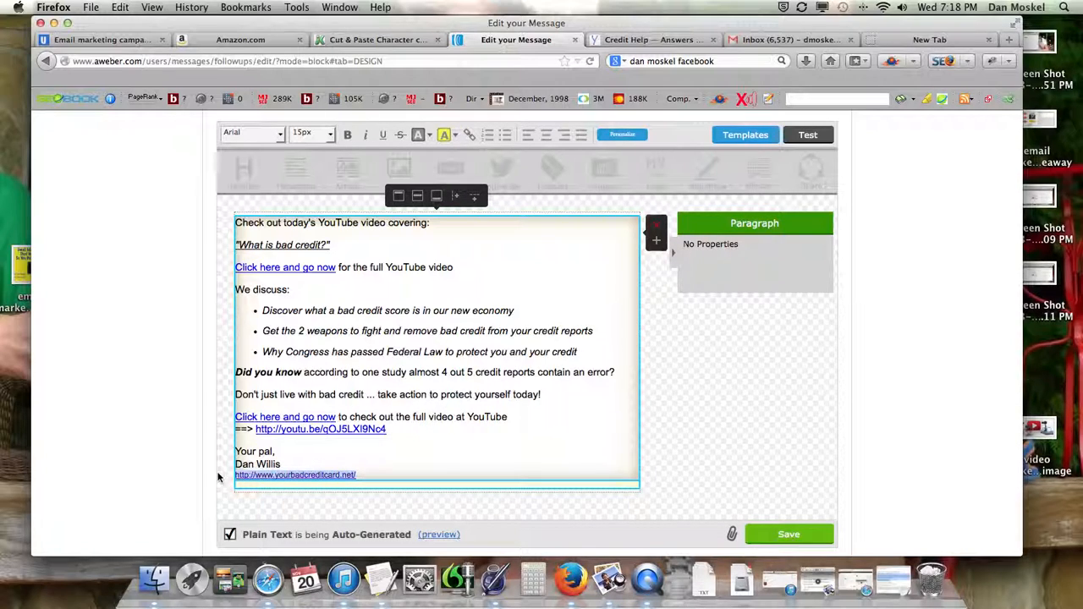
Set the signature's website link to the Arial font at 15px
click(326, 134)
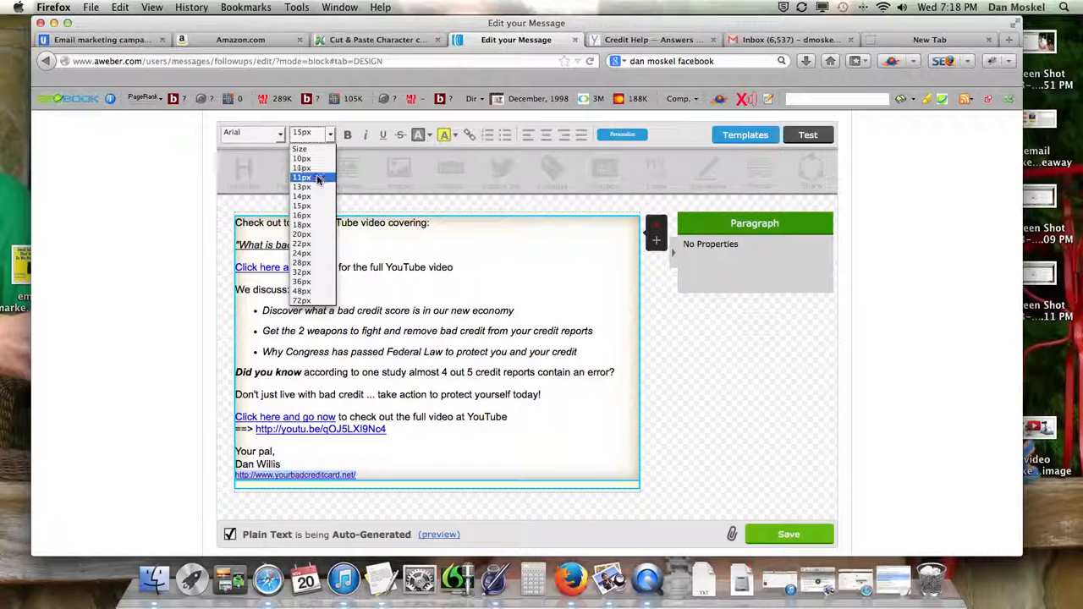
click(316, 174)
click(281, 135)
click(281, 136)
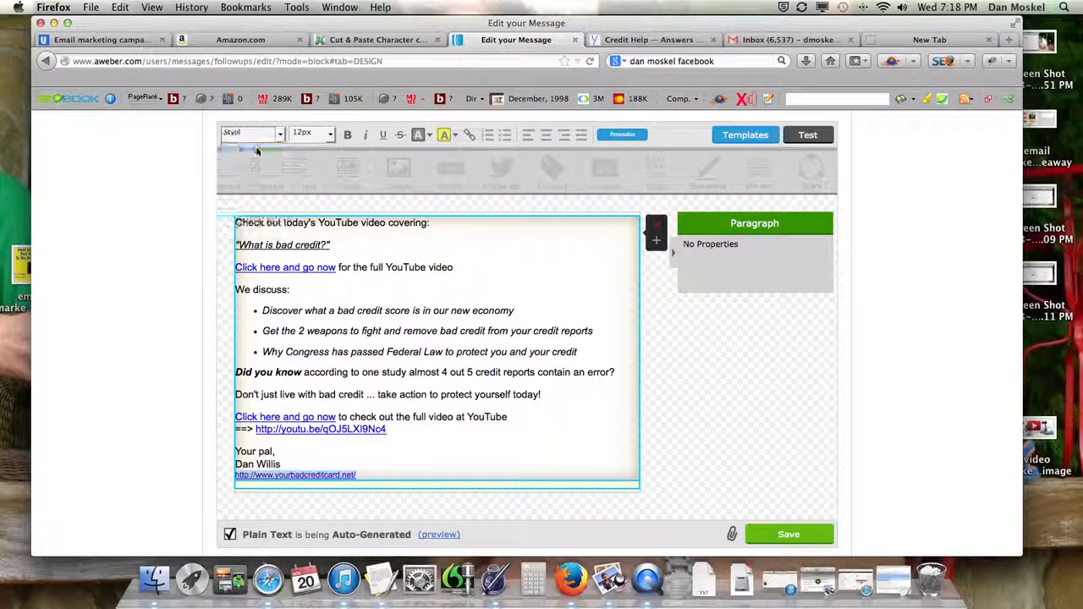
click(281, 137)
click(259, 160)
click(280, 137)
click(254, 194)
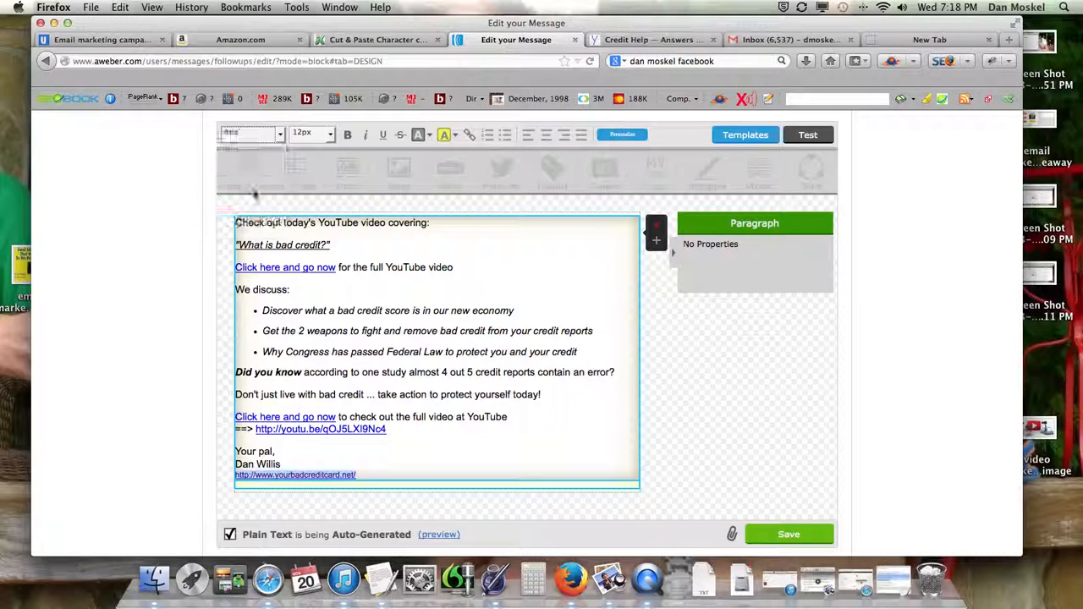
click(277, 137)
click(233, 158)
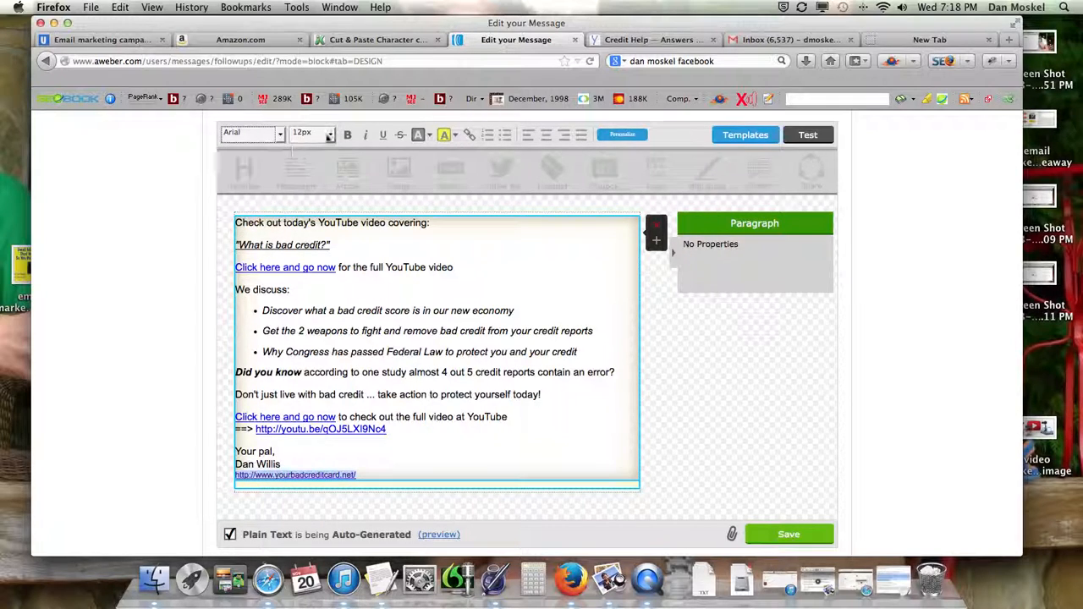
click(329, 134)
click(306, 205)
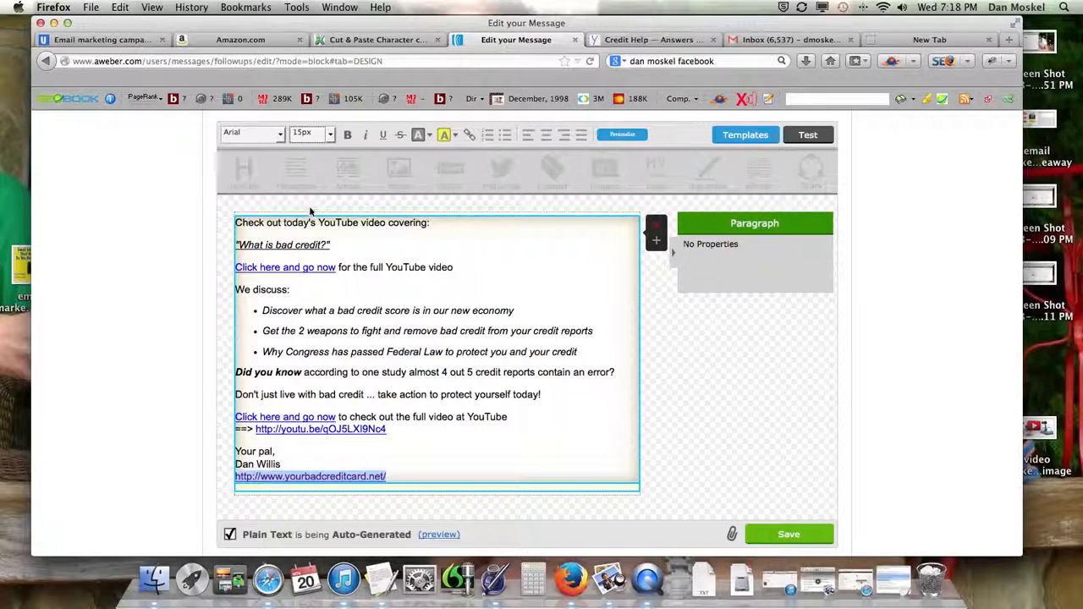
Copy the lines from "Subscribe to our YouTube channel:" through the Facebook URL in TextEdit's credit video stuff file and paste them below the signature's website link
click(425, 474)
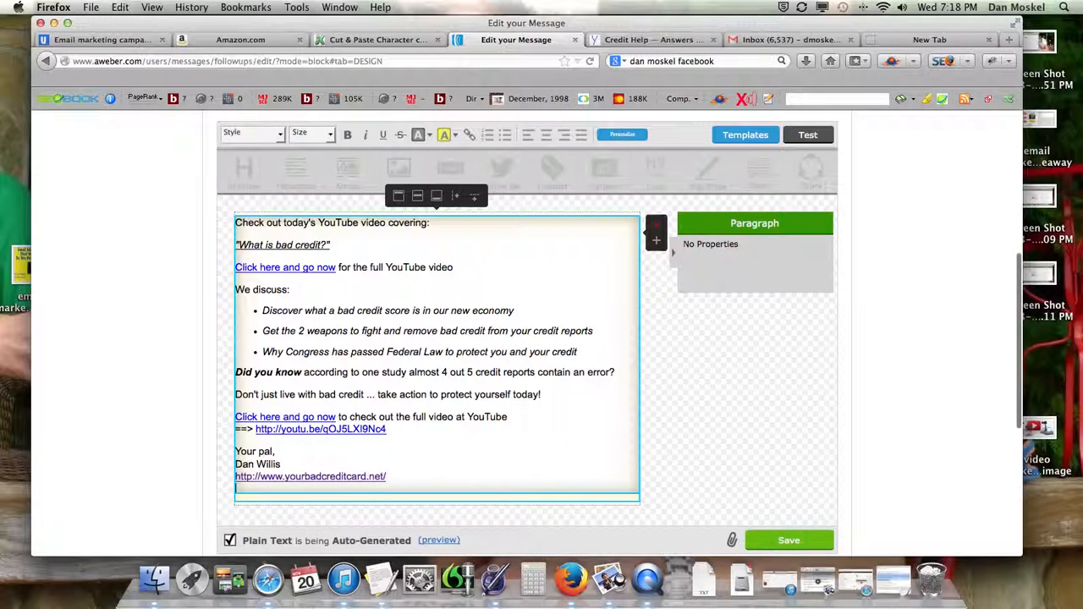
key(Return)
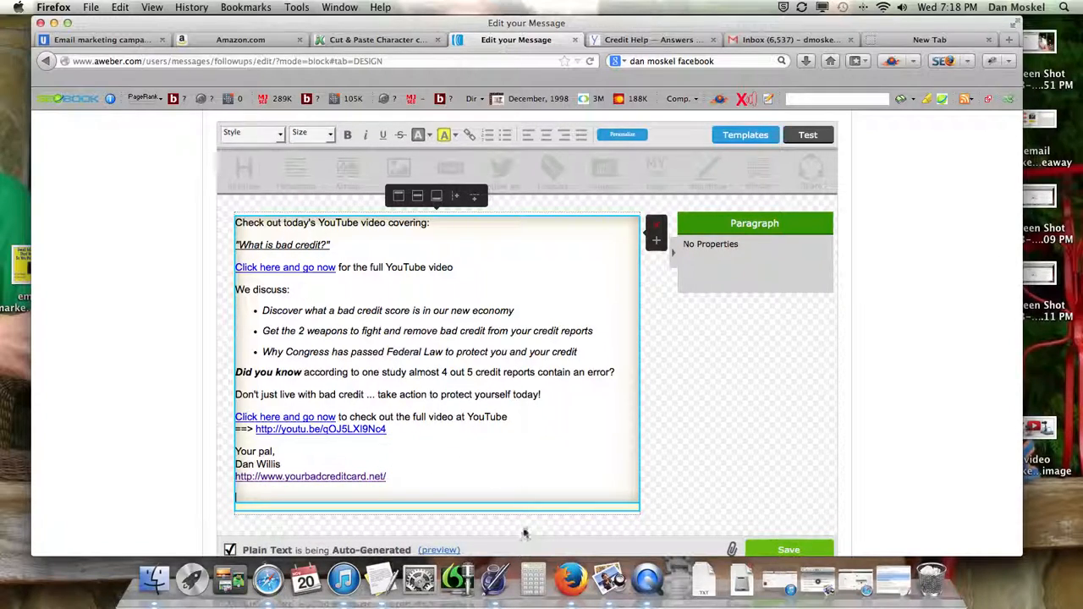
click(382, 578)
scroll(536, 275, down, 10)
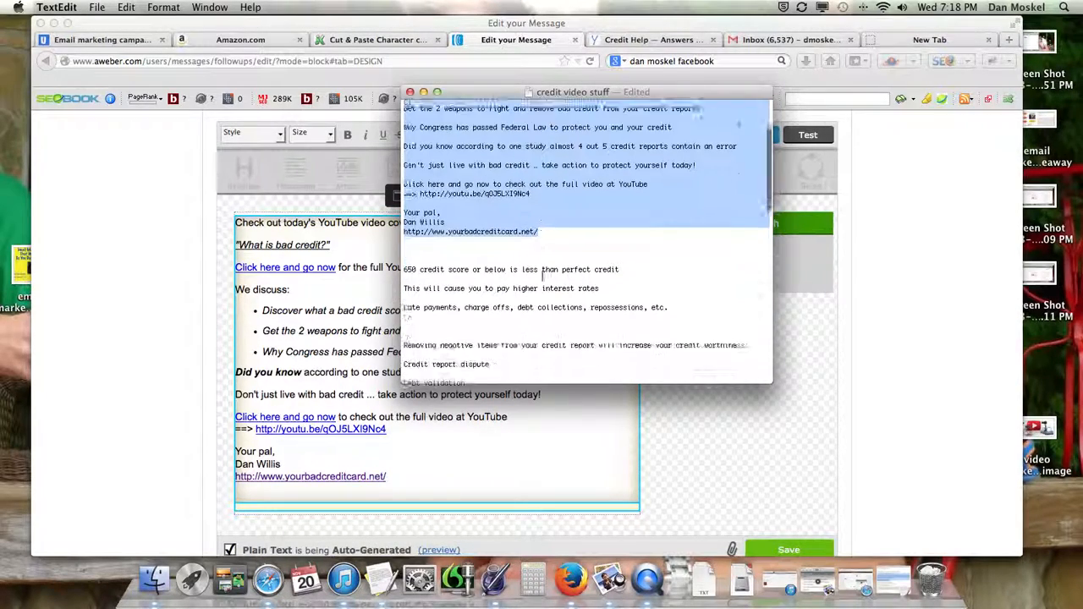
scroll(536, 277, down, 5)
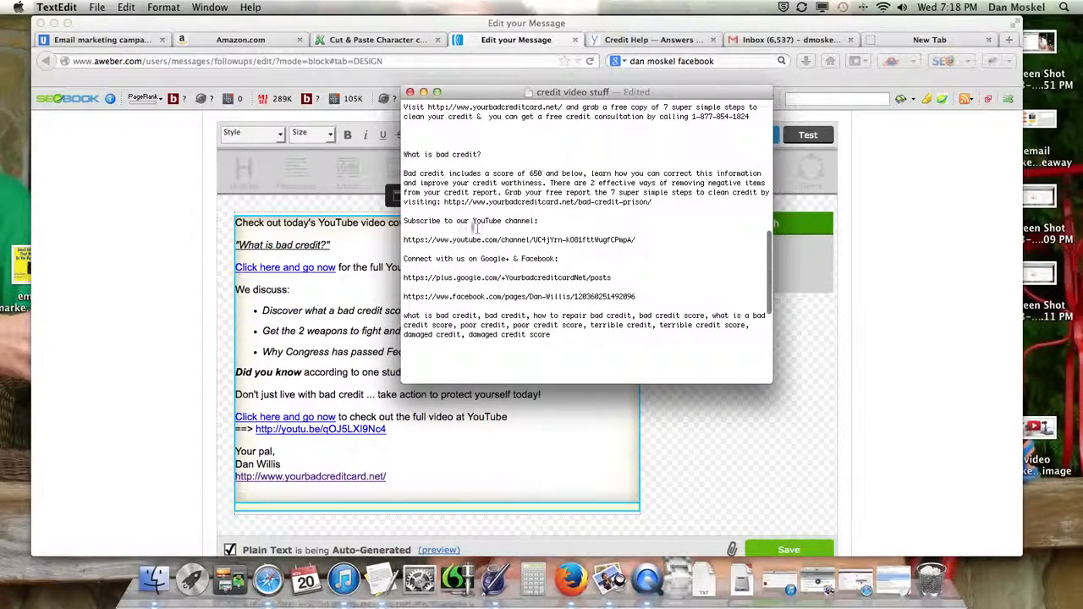
drag(405, 220, 639, 297)
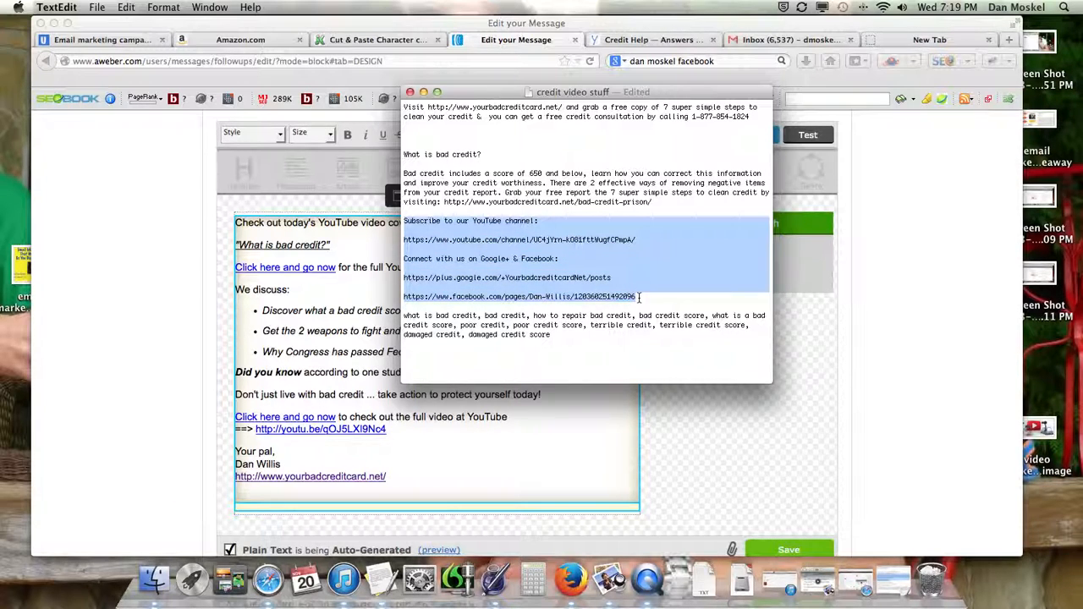
right_click(485, 244)
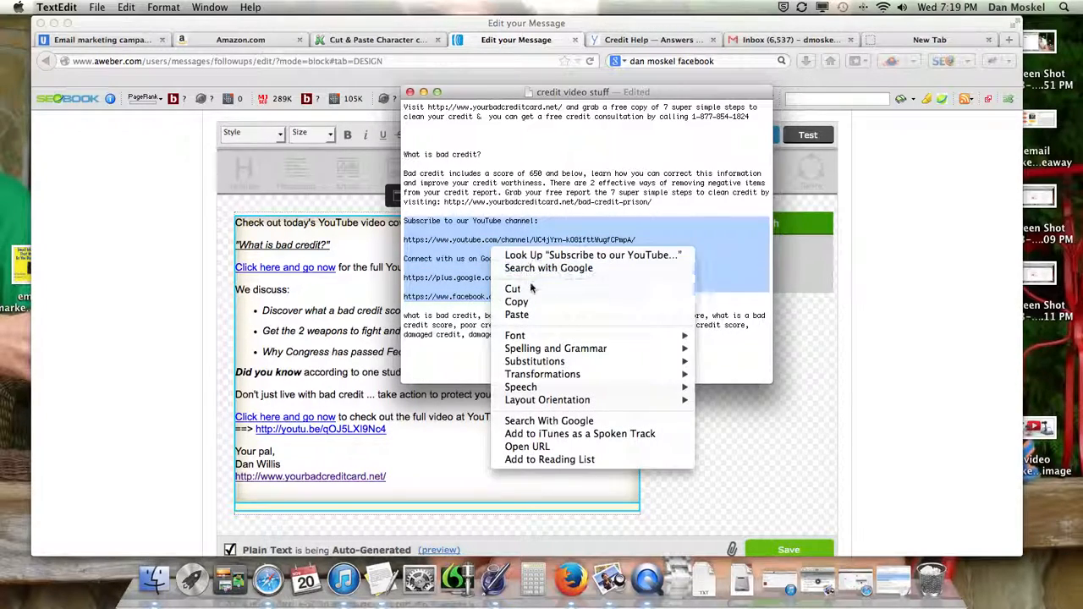
click(508, 296)
click(293, 490)
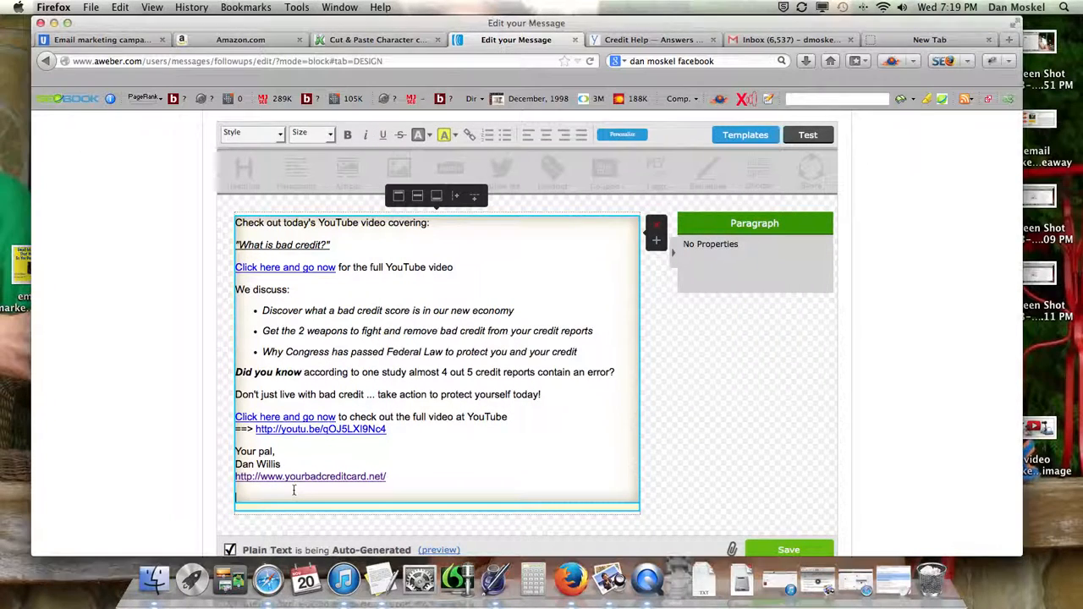
key(super+v)
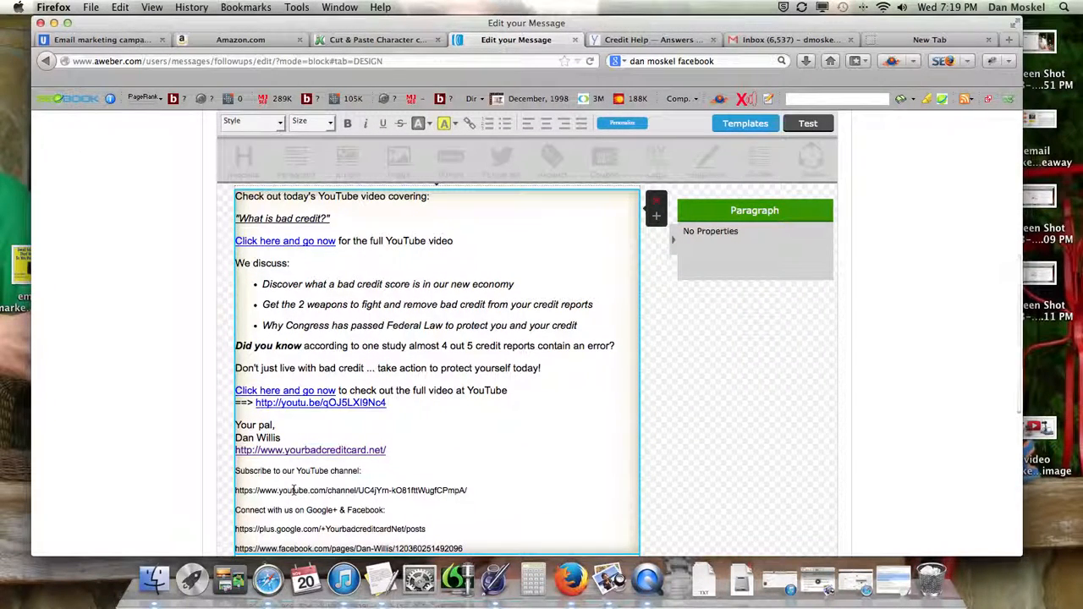
Turn the Facebook page address at the end of the email into a link to that address
scroll(463, 527, down, 2)
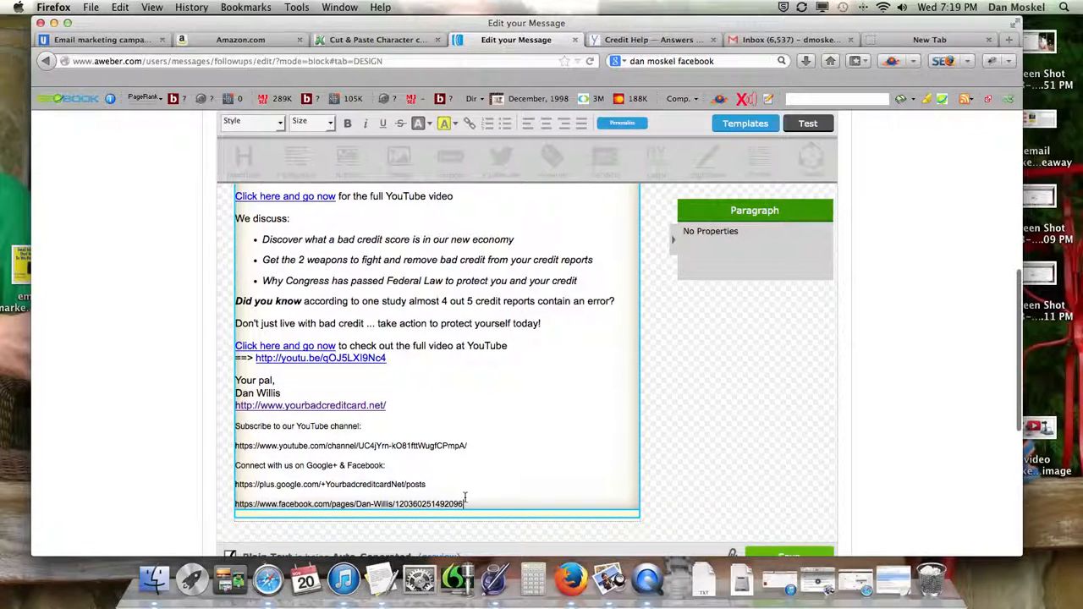
drag(461, 503, 232, 501)
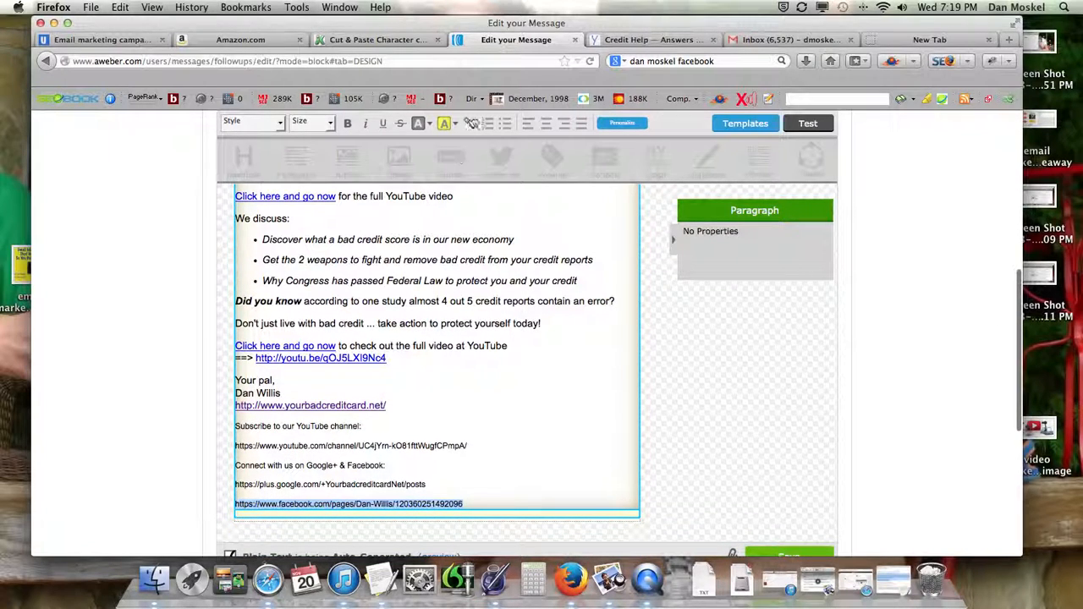
click(471, 124)
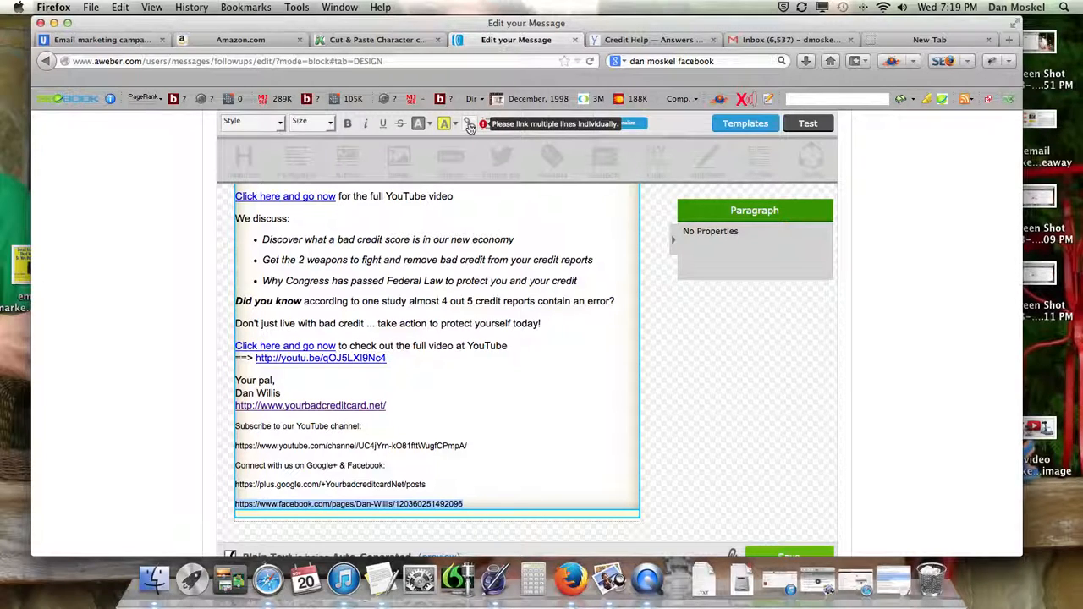
click(463, 505)
drag(463, 505, 235, 504)
click(250, 505)
drag(364, 504, 456, 510)
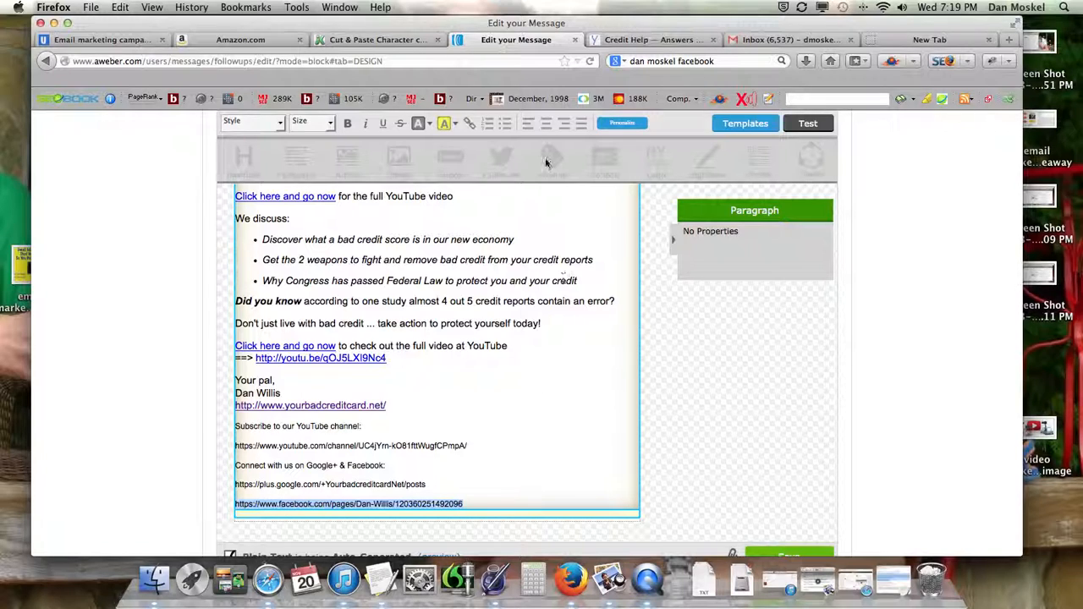
click(471, 124)
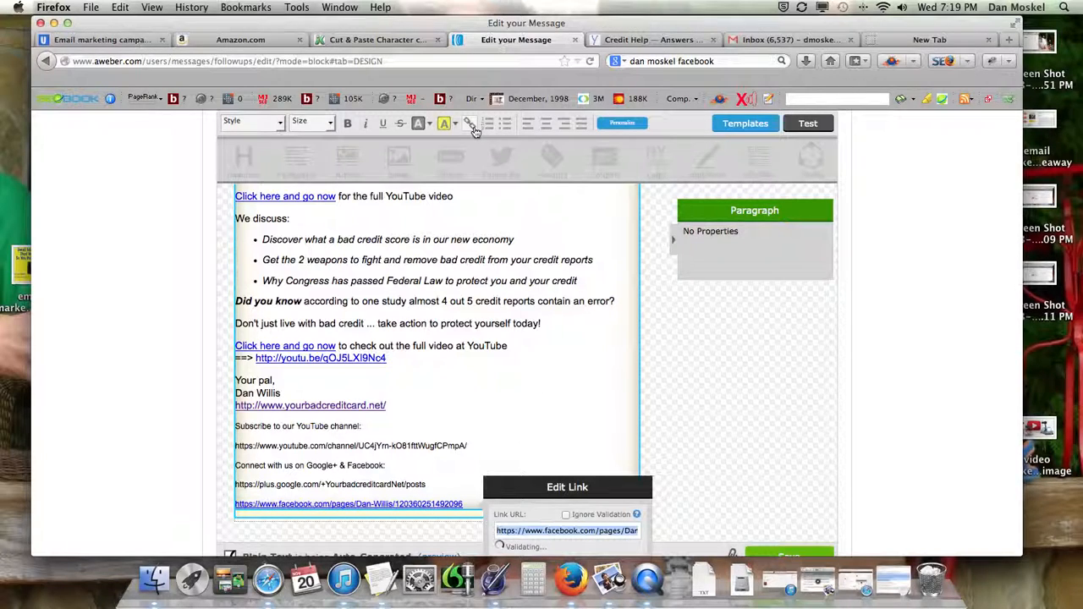
click(463, 300)
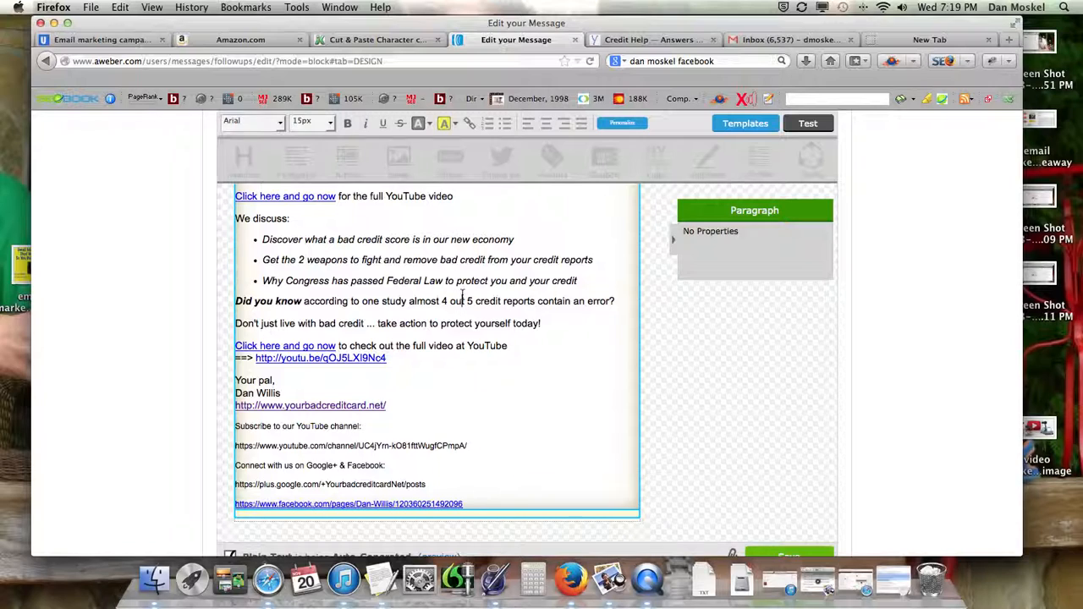
drag(428, 484, 237, 486)
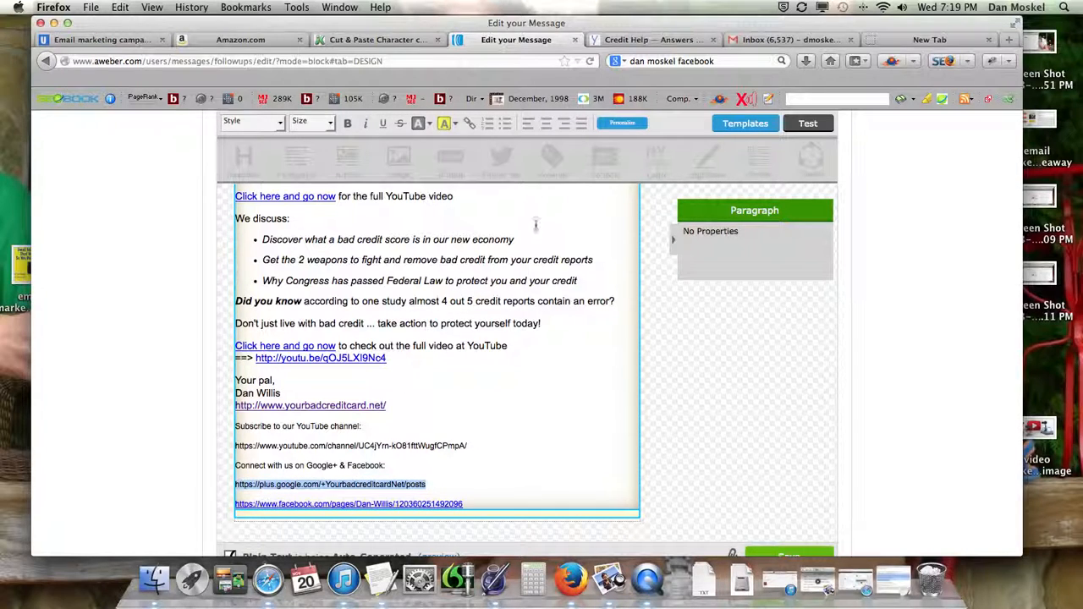
click(472, 124)
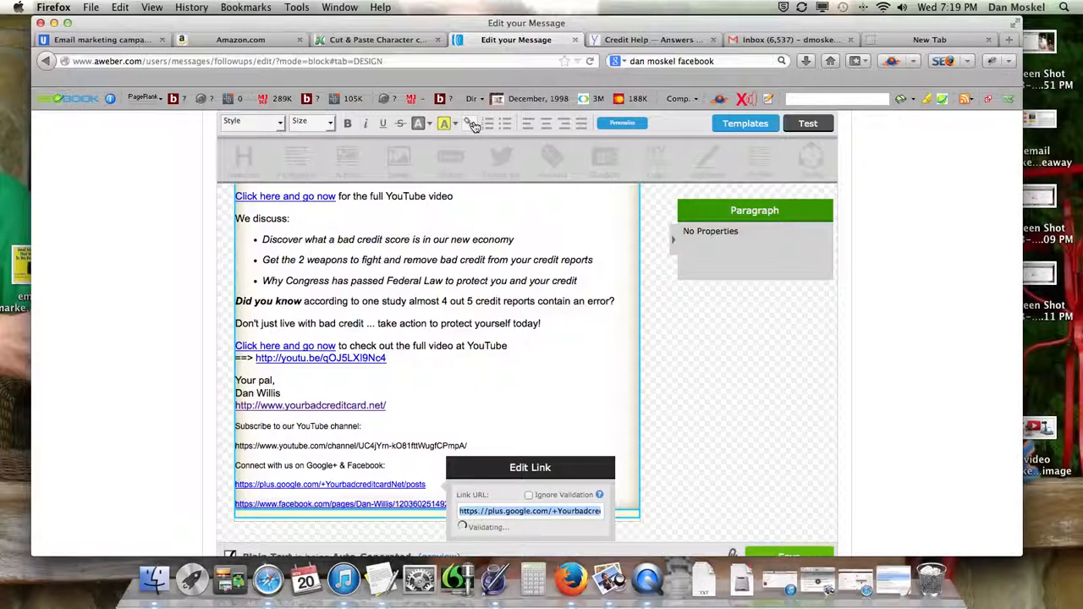
click(454, 298)
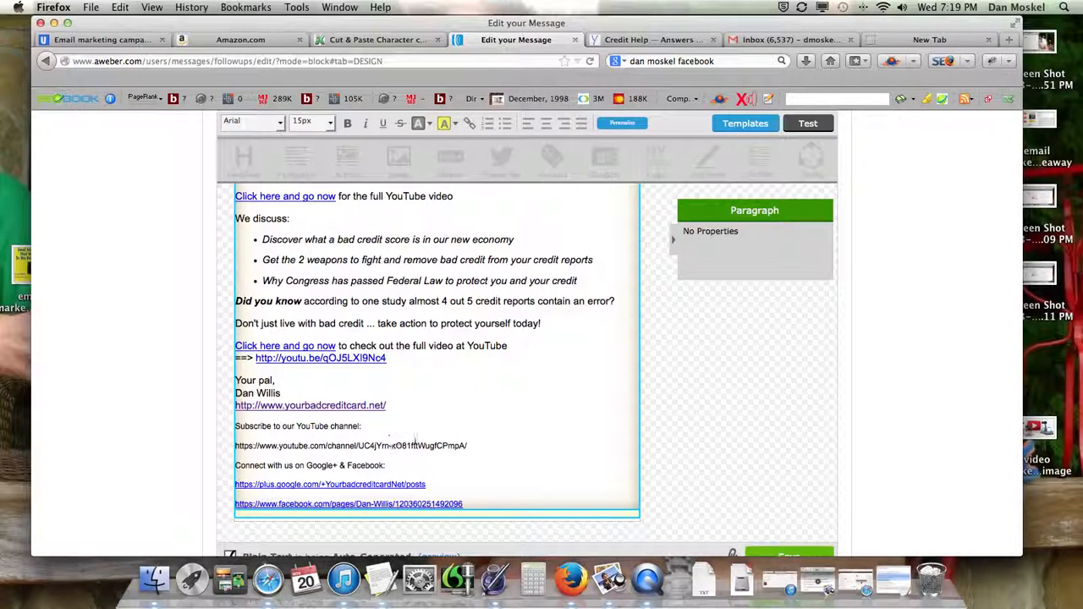
Turn the YouTube channel address below "Subscribe to our YouTube channel:" into a link to that address
drag(464, 446, 241, 445)
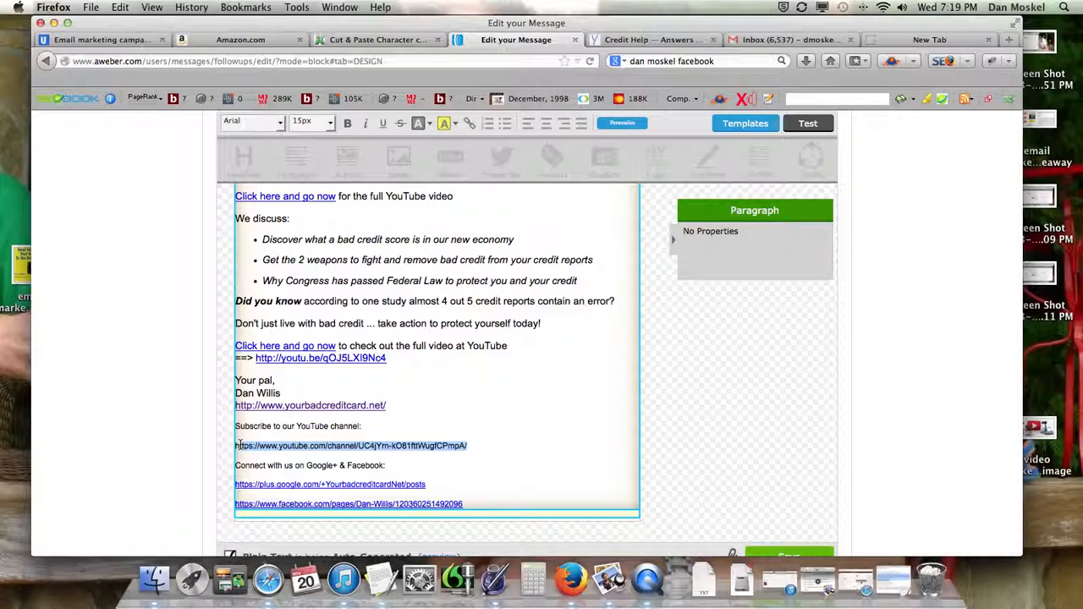
click(469, 125)
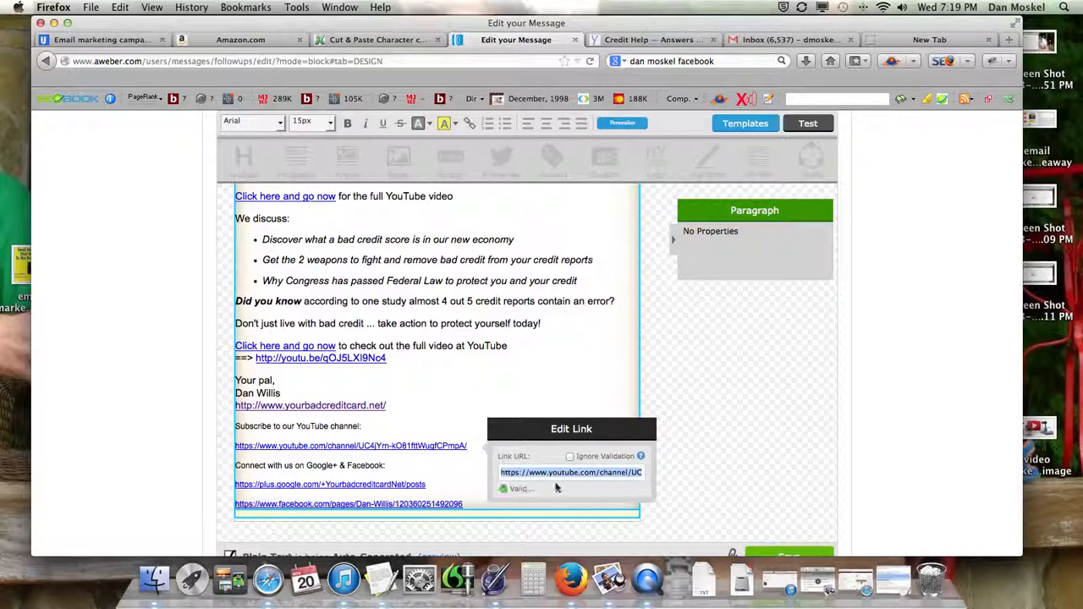
click(467, 358)
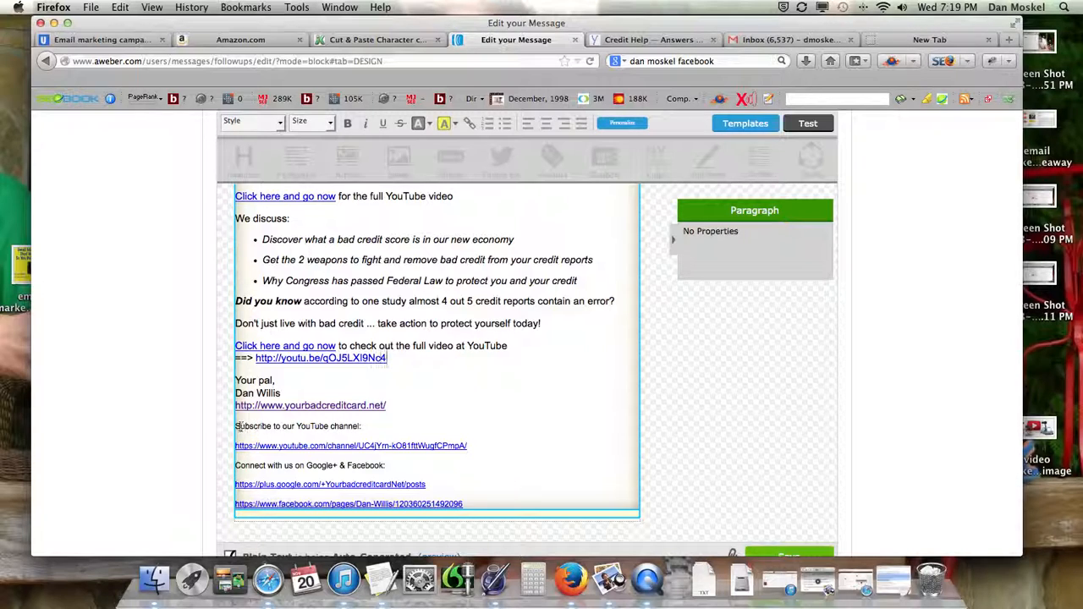
Set the text from "Subscribe to our YouTube channel:" through the Facebook link to the Arial font at 15px
drag(237, 426, 461, 521)
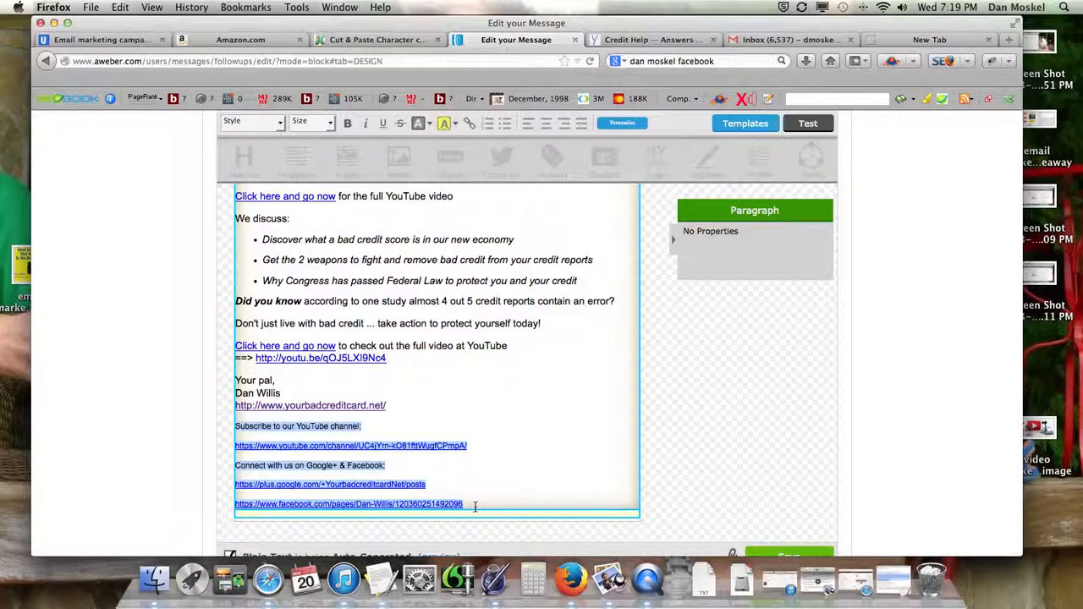
click(273, 122)
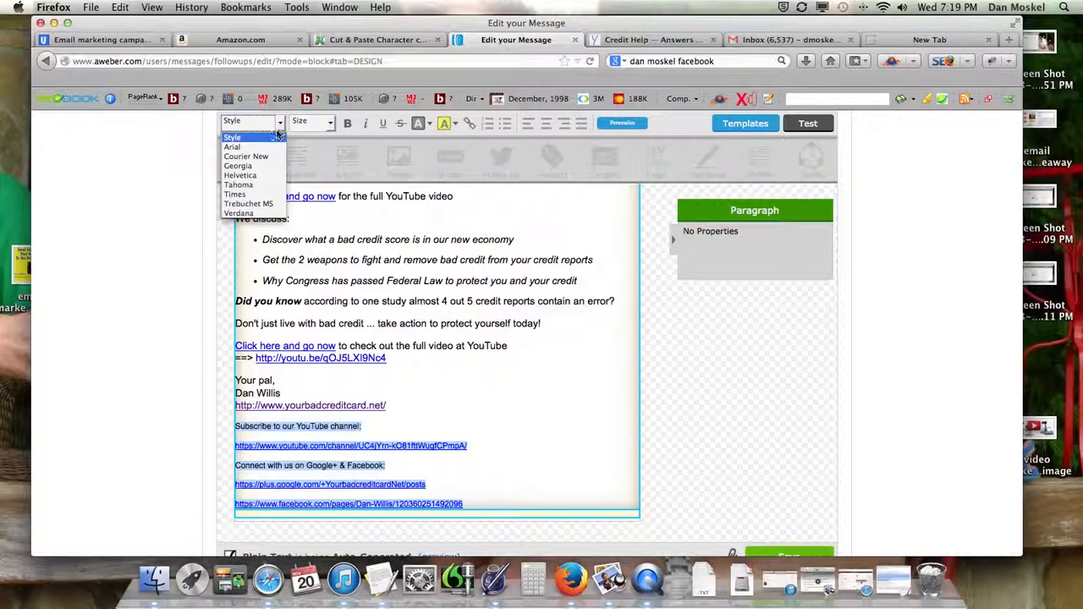
click(245, 145)
click(324, 127)
click(310, 194)
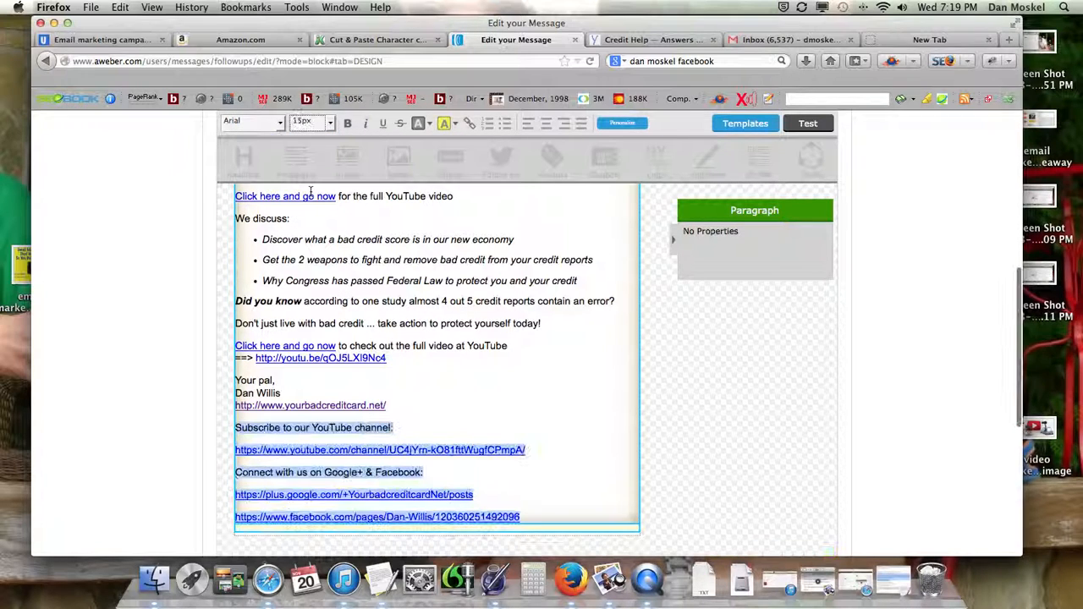
click(447, 332)
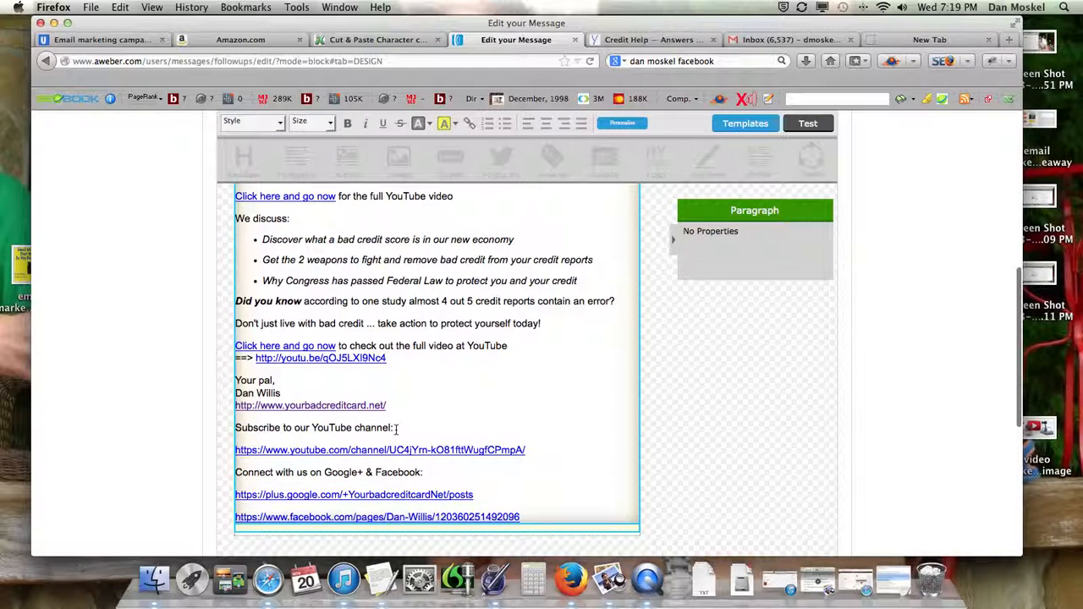
Review the formatted email from the subject field and opening line through the social links at its end
scroll(416, 414, up, 5)
scroll(414, 414, down, 6)
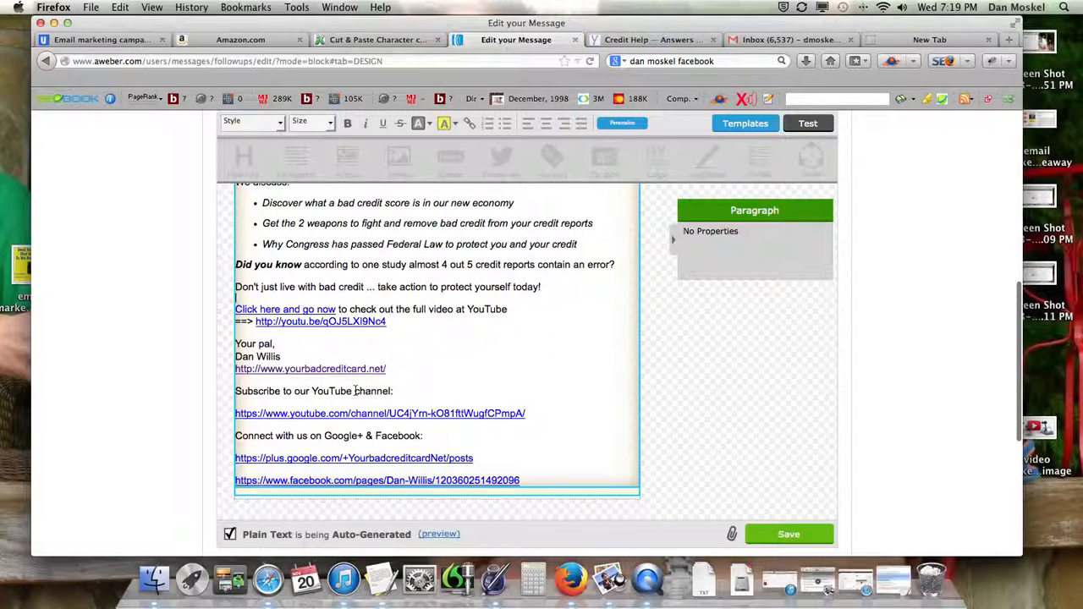
scroll(455, 341, up, 4)
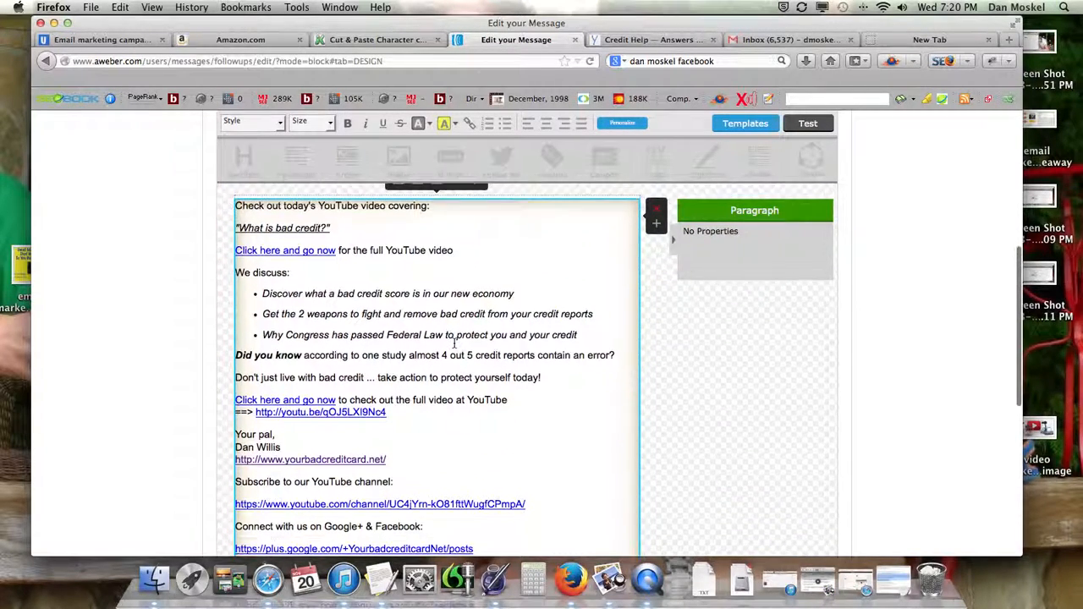
scroll(452, 338, up, 2)
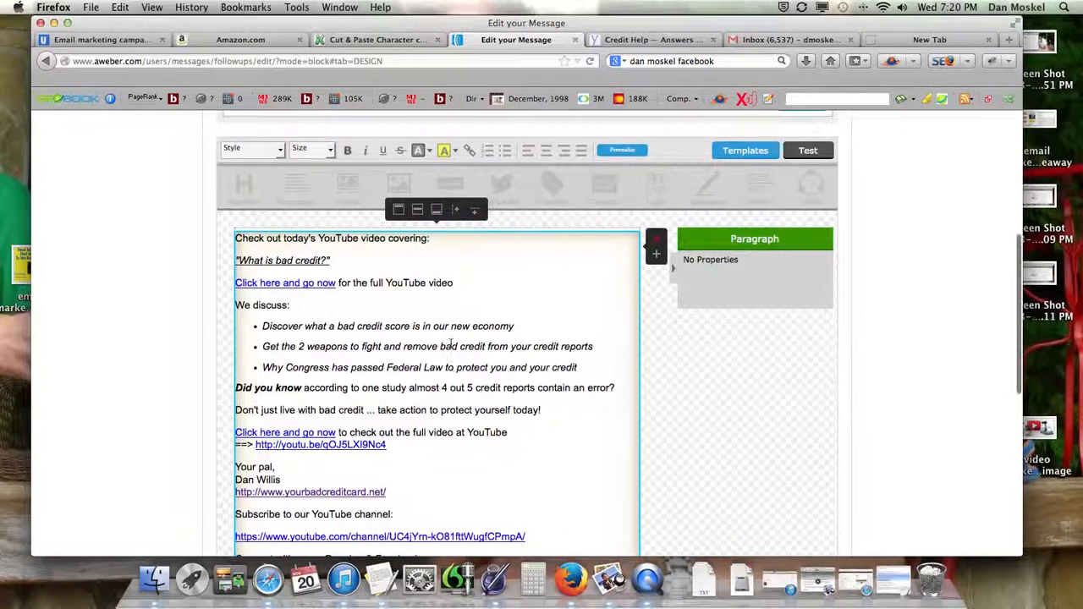
scroll(436, 383, down, 5)
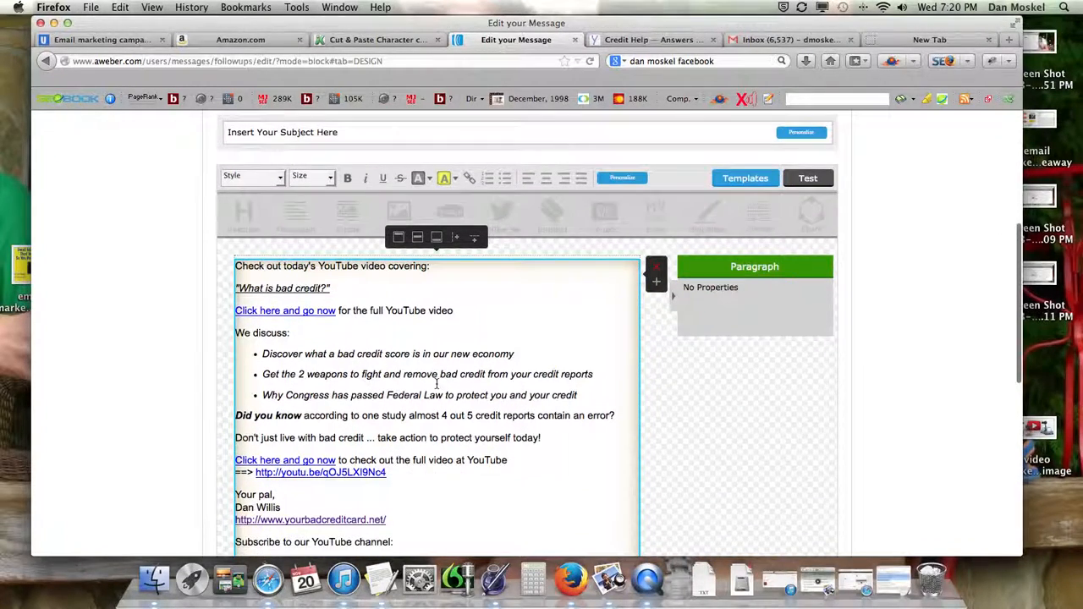
scroll(437, 384, down, 2)
scroll(437, 383, up, 5)
scroll(423, 389, down, 6)
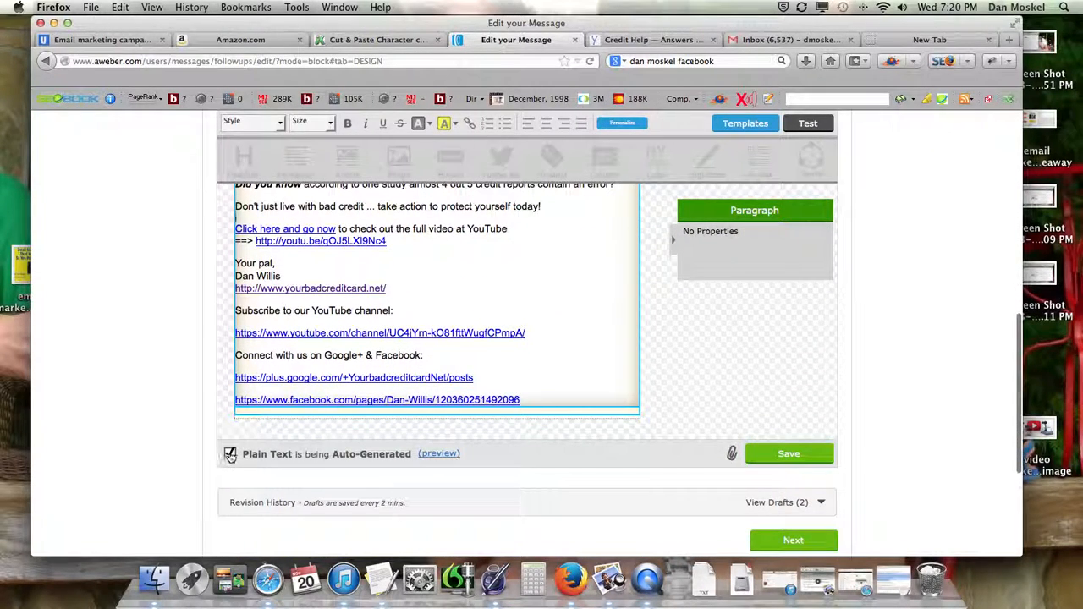
Preview the email's auto-generated plain-text version and check how its body text and links are laid out
click(438, 454)
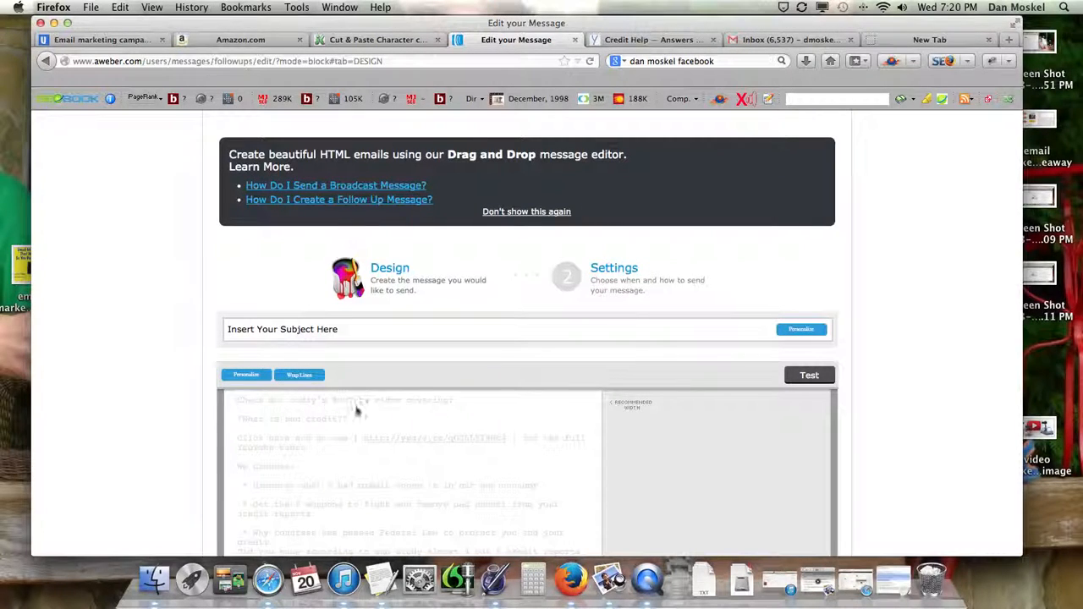
scroll(214, 410, down, 5)
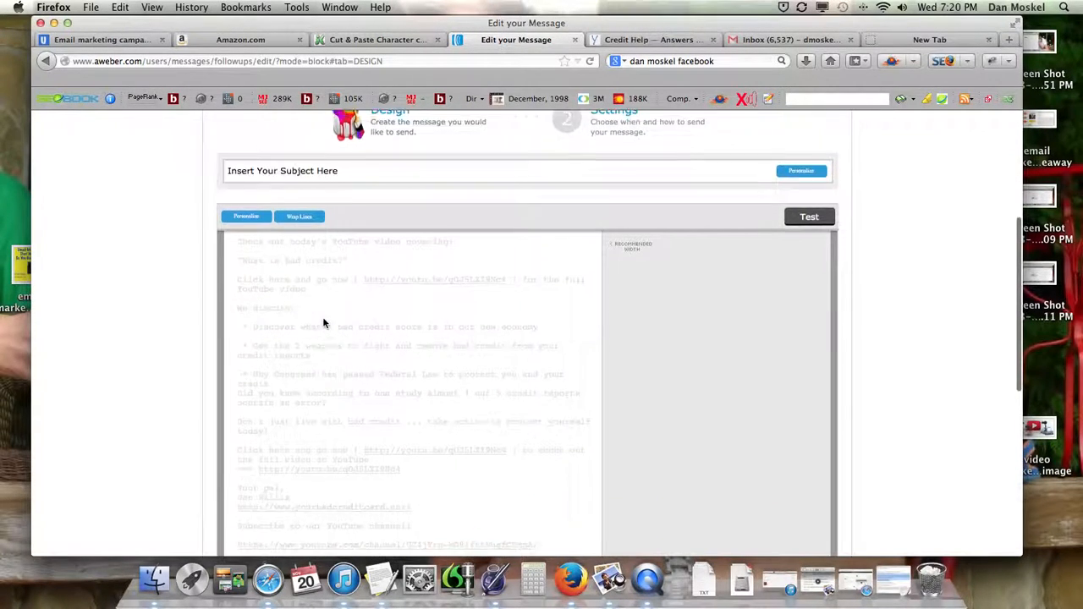
scroll(322, 322, down, 2)
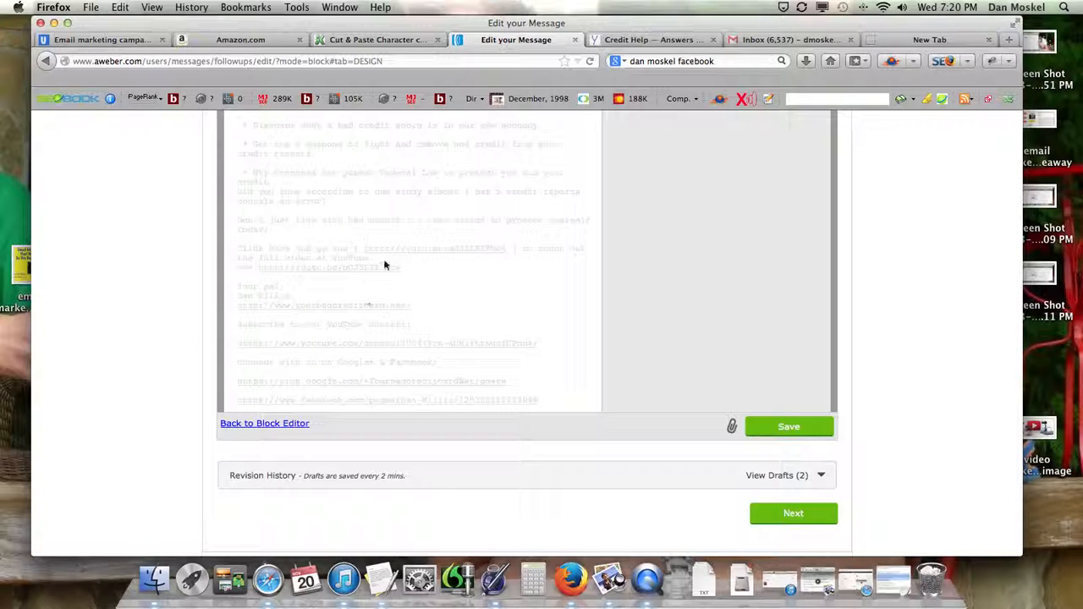
scroll(385, 266, up, 2)
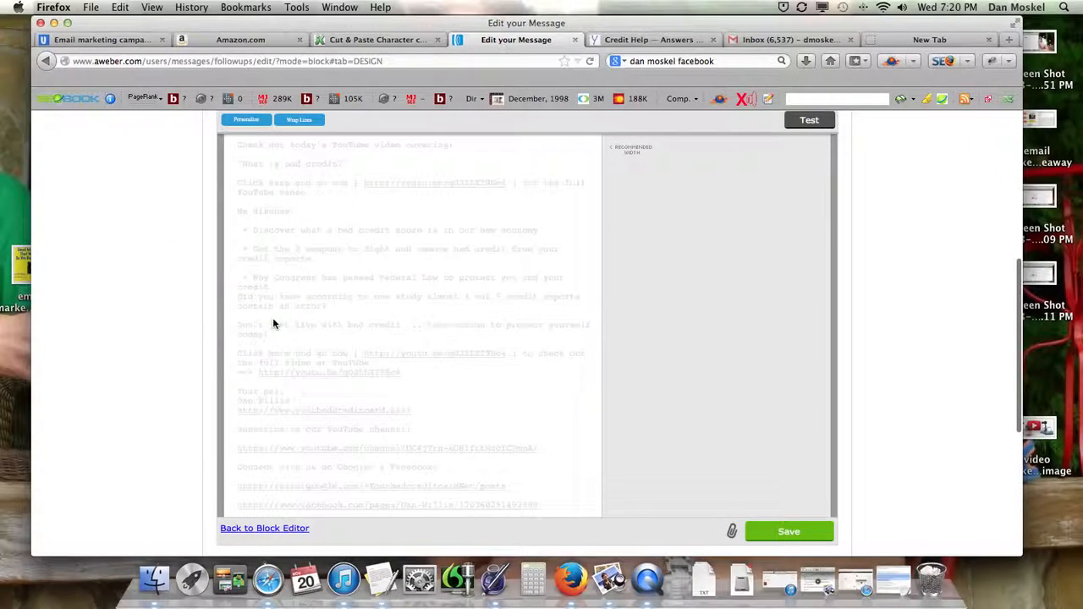
scroll(277, 284, up, 1)
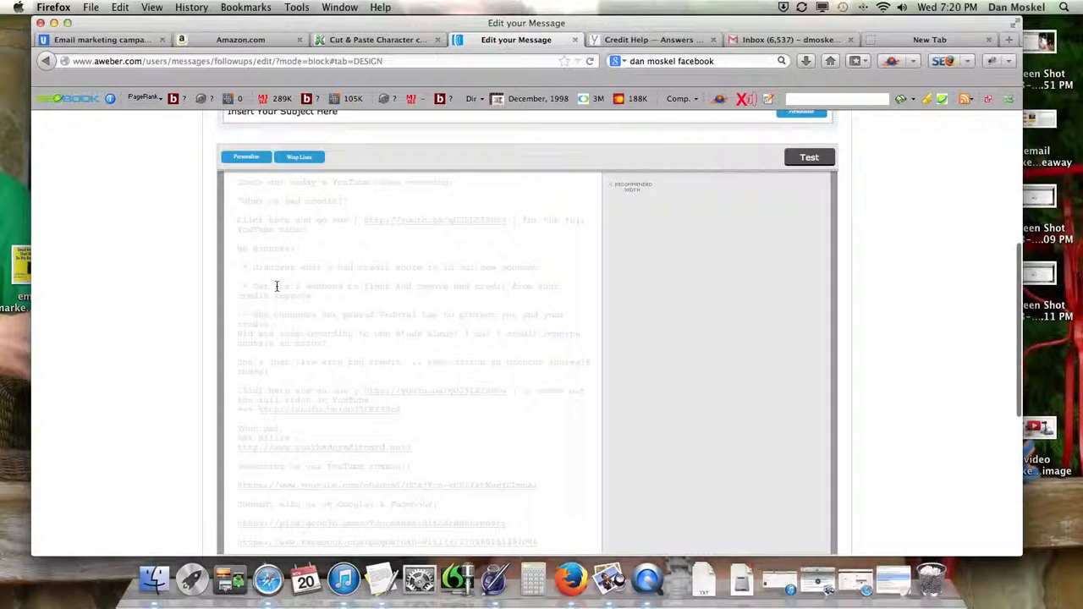
drag(273, 327, 284, 334)
click(260, 322)
scroll(280, 362, down, 5)
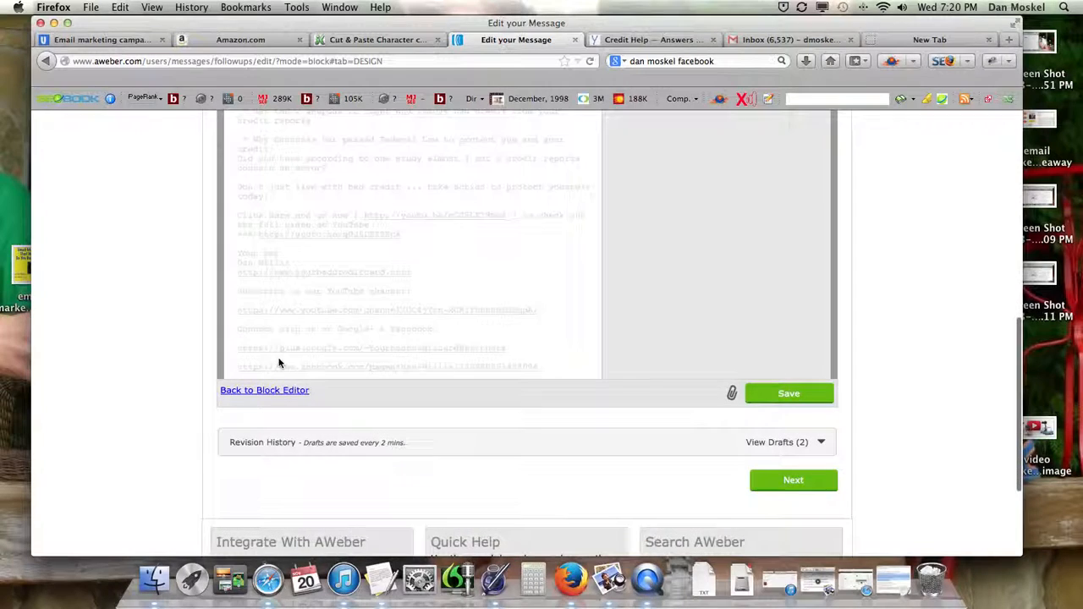
Return to the block editor and insert a blank line above the "Did you know" sentence
click(285, 391)
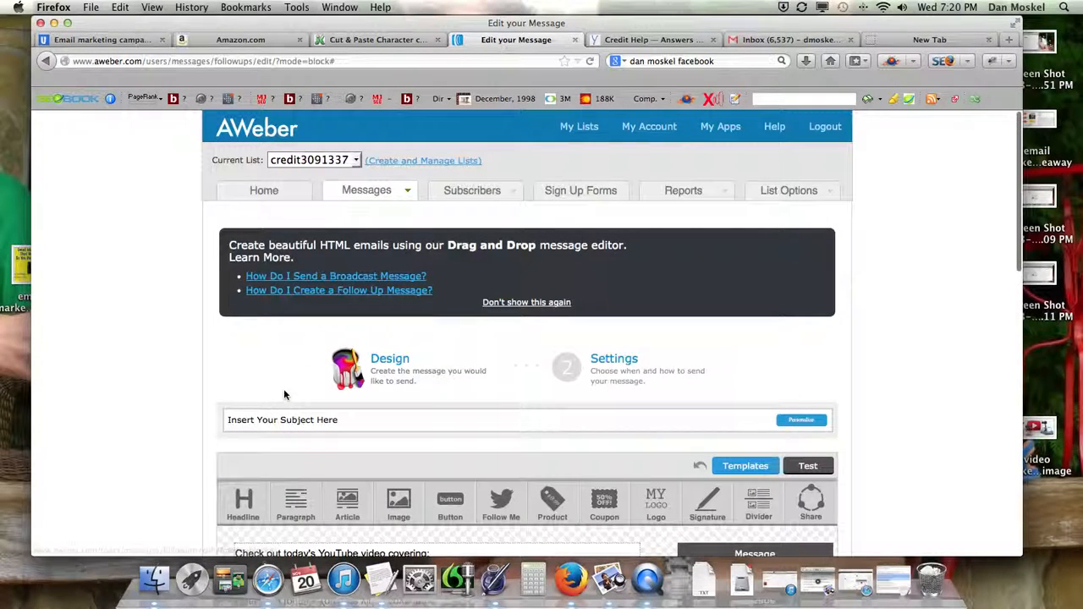
scroll(305, 381, down, 5)
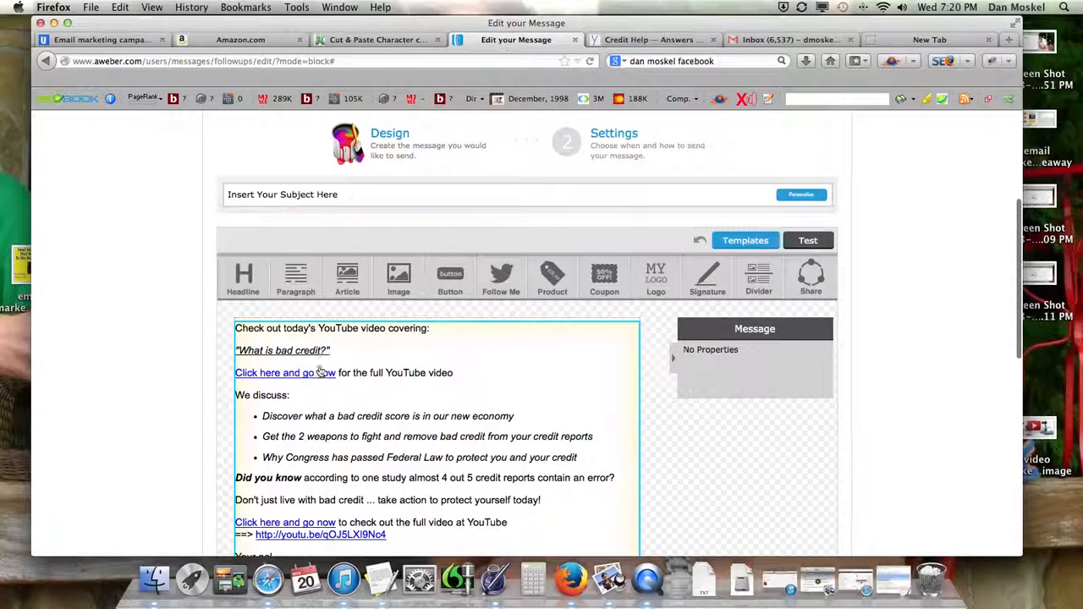
click(240, 476)
key(Return)
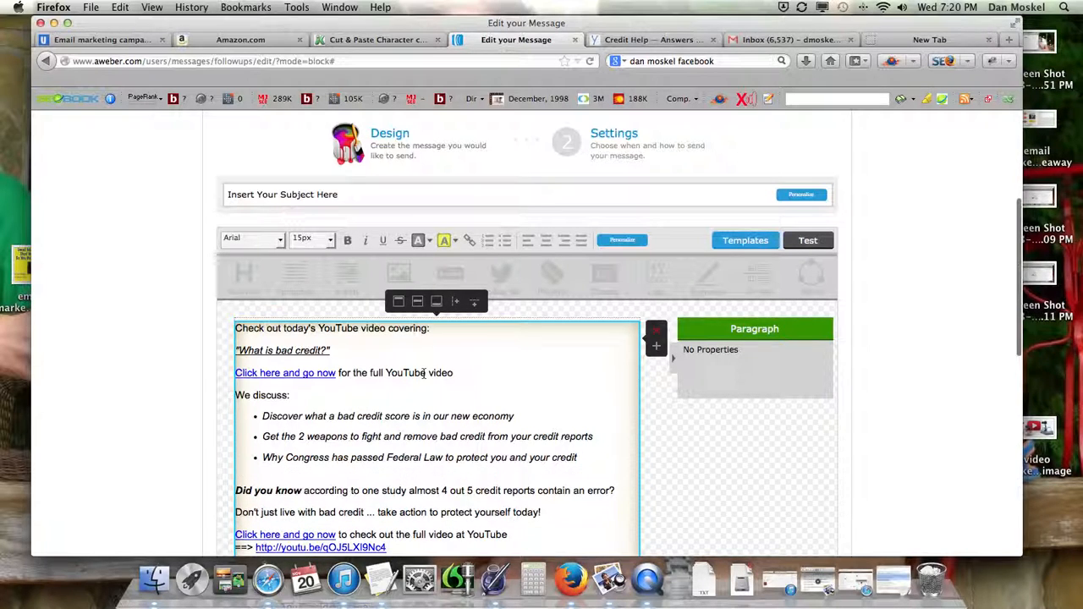
Add blank space between the youtu.be video link and the "Your pal," sign-off
scroll(423, 374, down, 3)
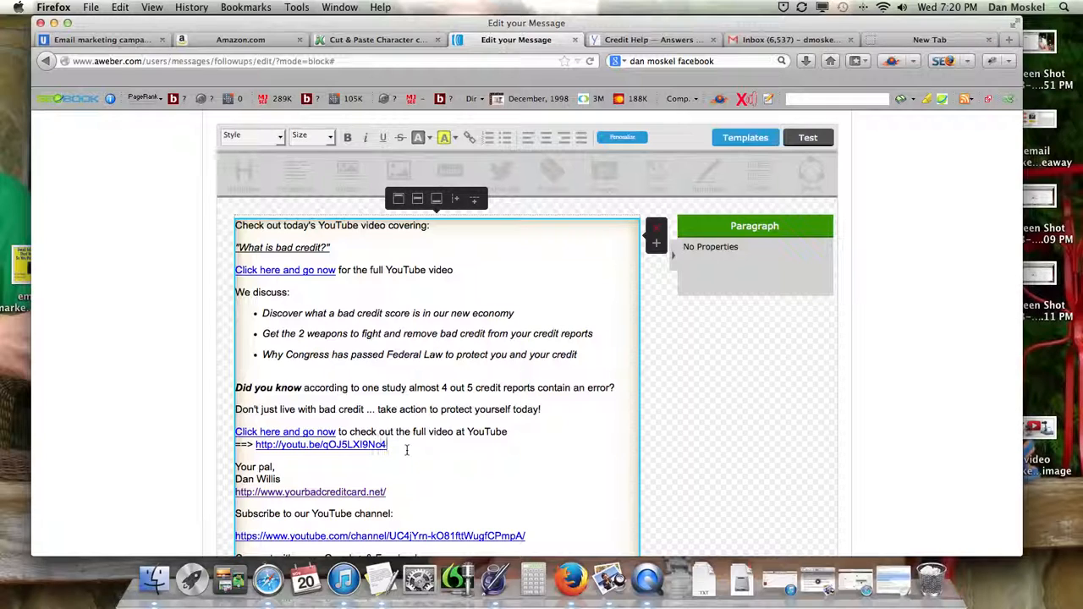
key(Return)
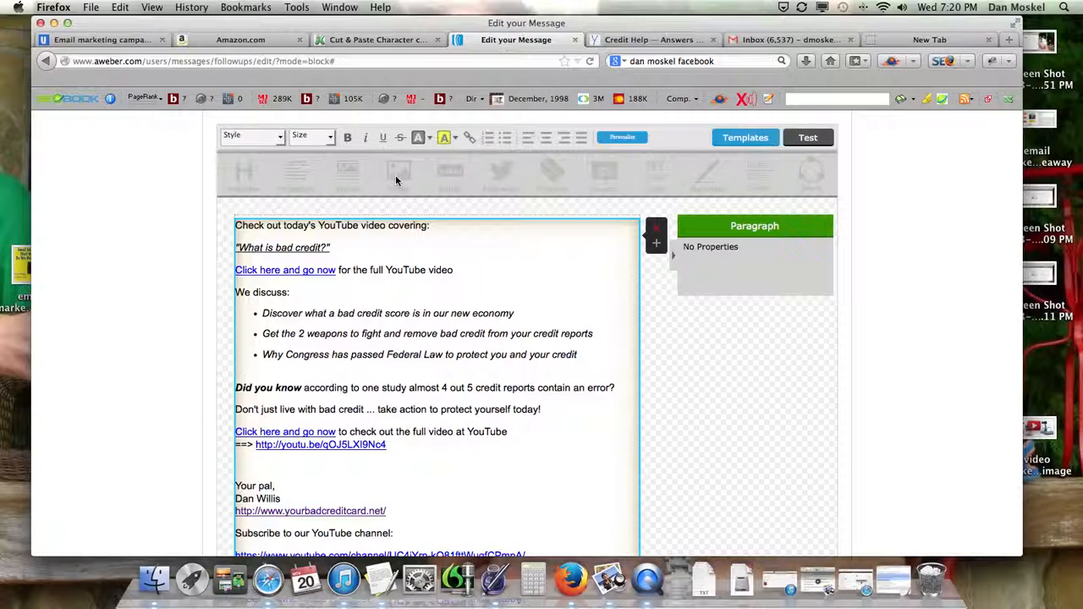
drag(276, 487, 236, 487)
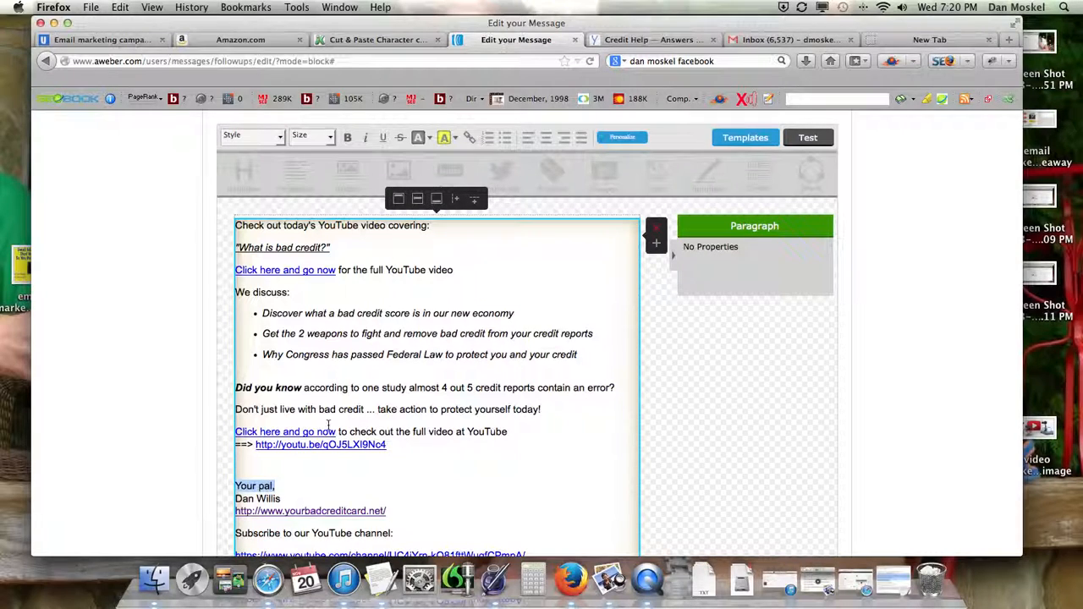
click(273, 455)
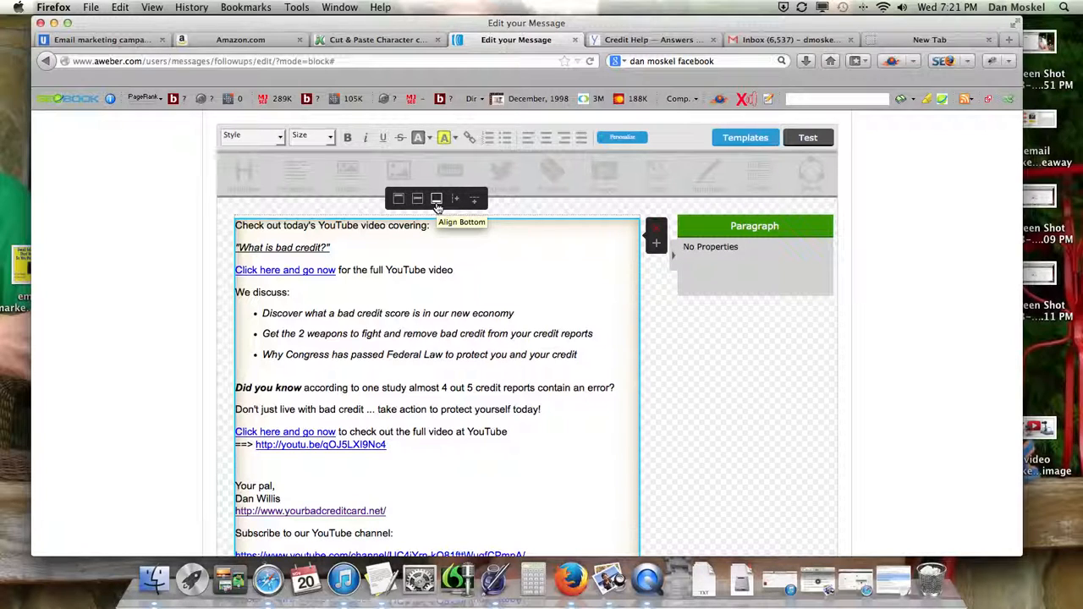
scroll(437, 322, down, 6)
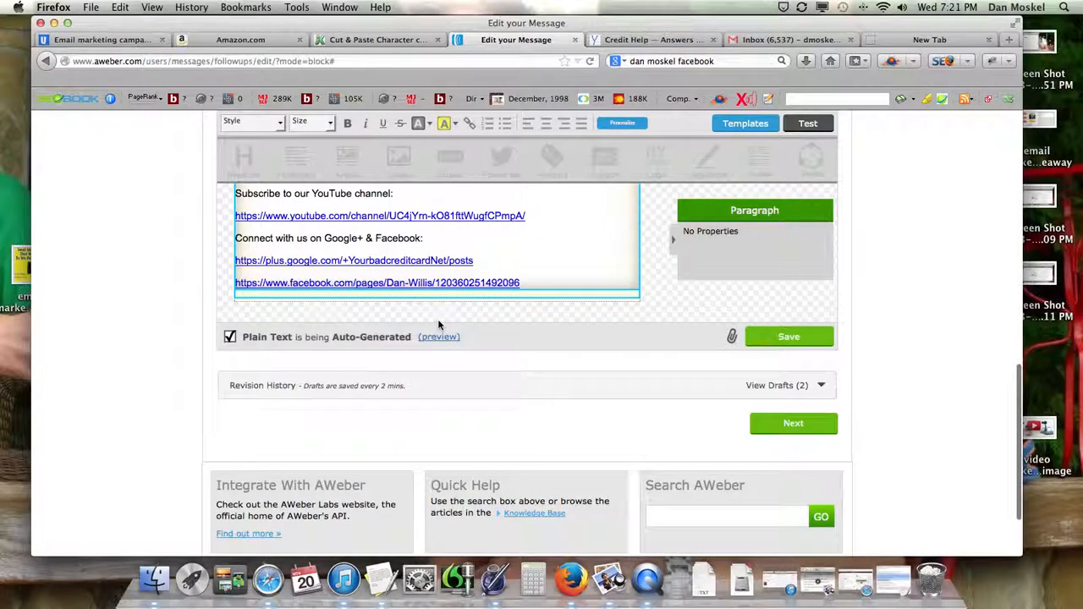
scroll(438, 320, up, 3)
scroll(300, 315, up, 4)
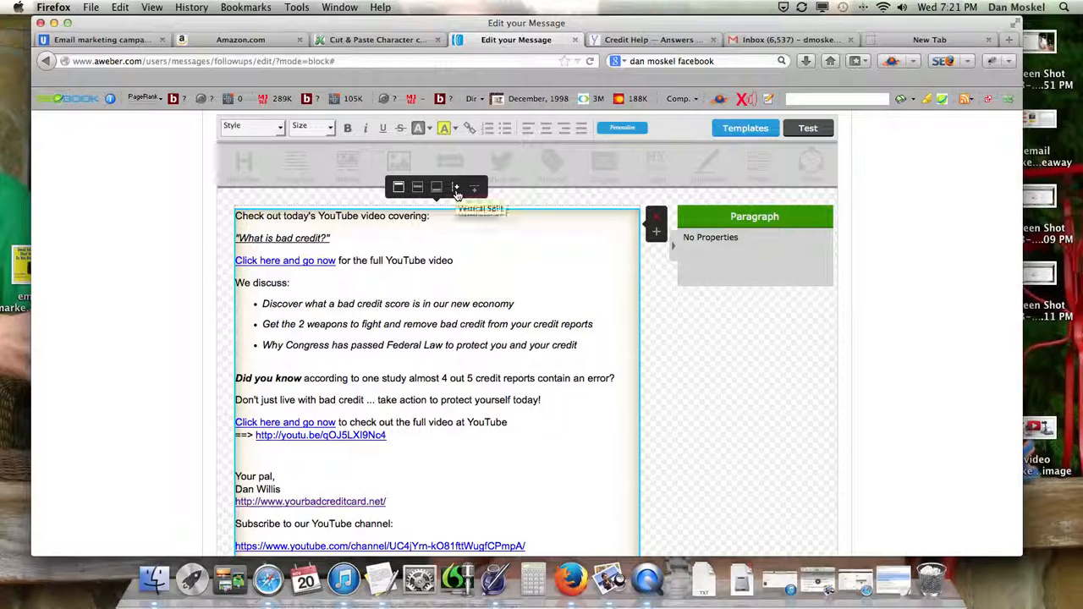
click(437, 325)
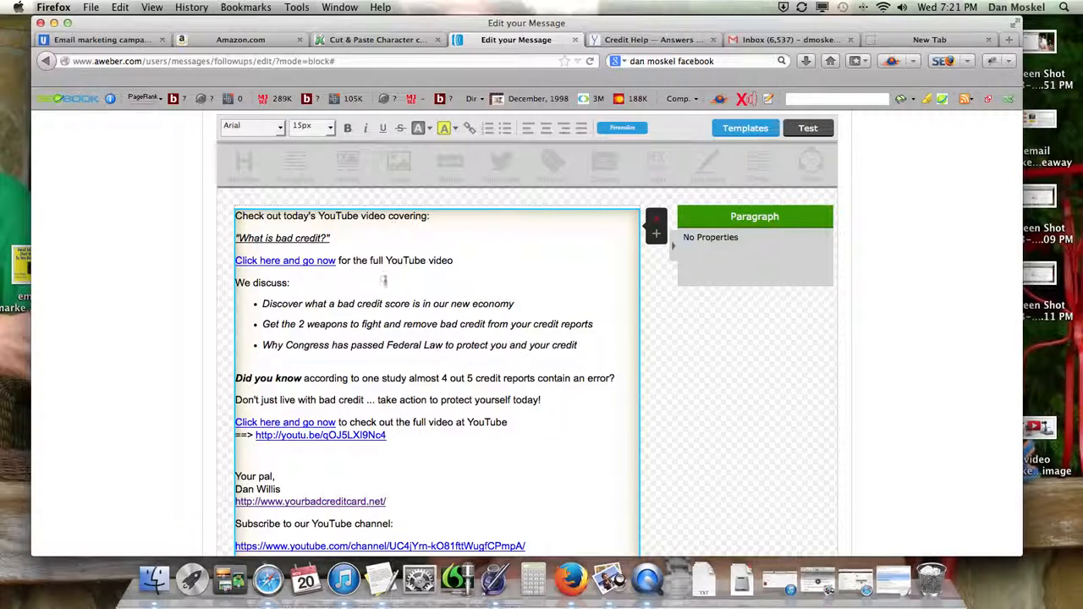
key(super+a)
click(474, 293)
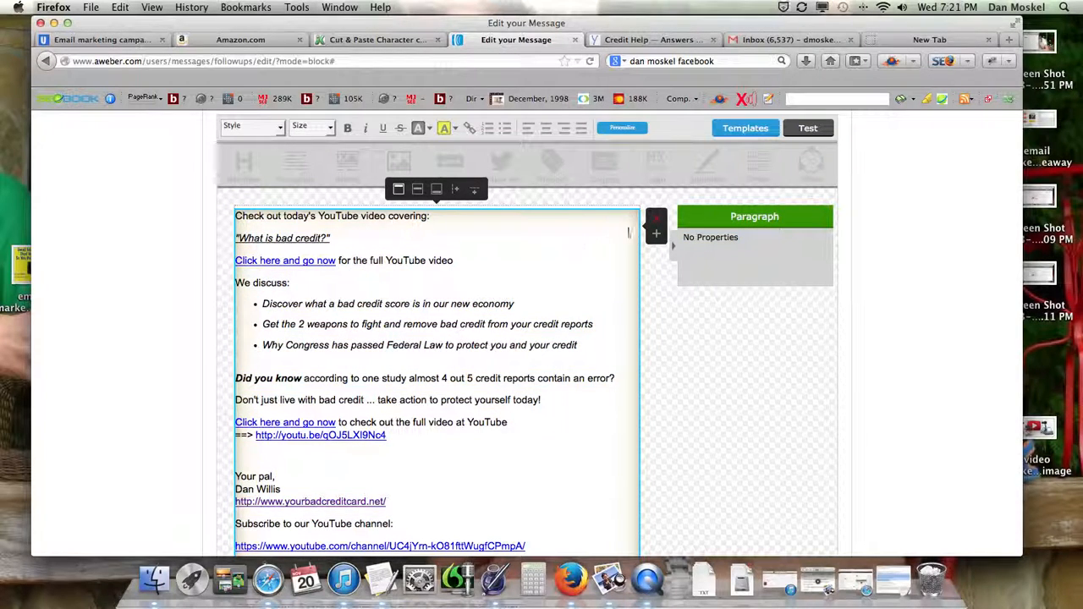
Add an empty line after the Facebook link at the end of the email body
scroll(524, 394, down, 5)
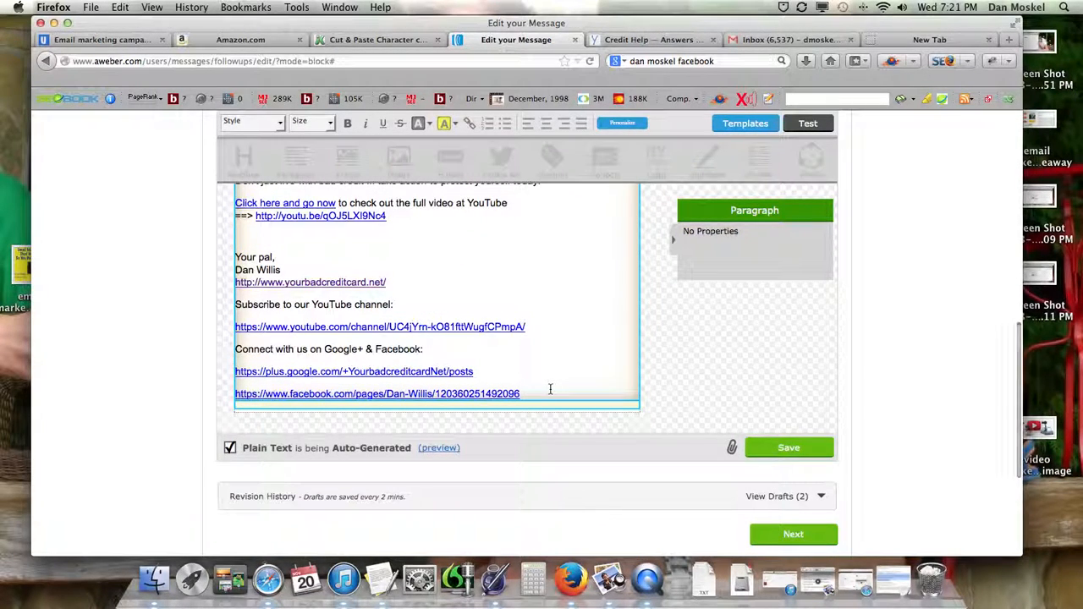
key(Return)
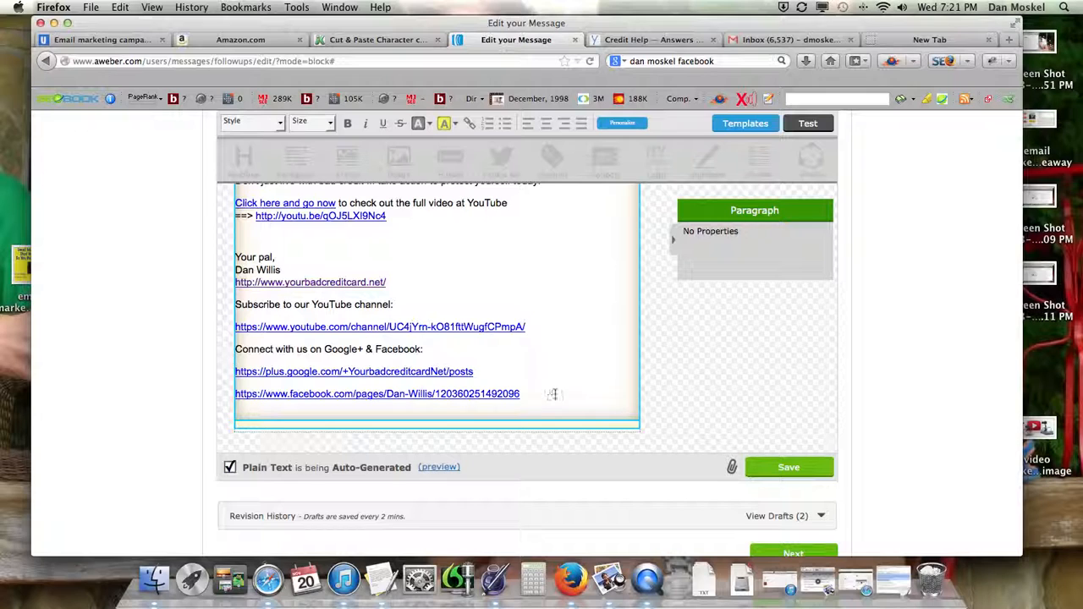
Remove one extra line of space above the "Your pal," sign-off
scroll(552, 394, up, 4)
scroll(518, 110, up, 8)
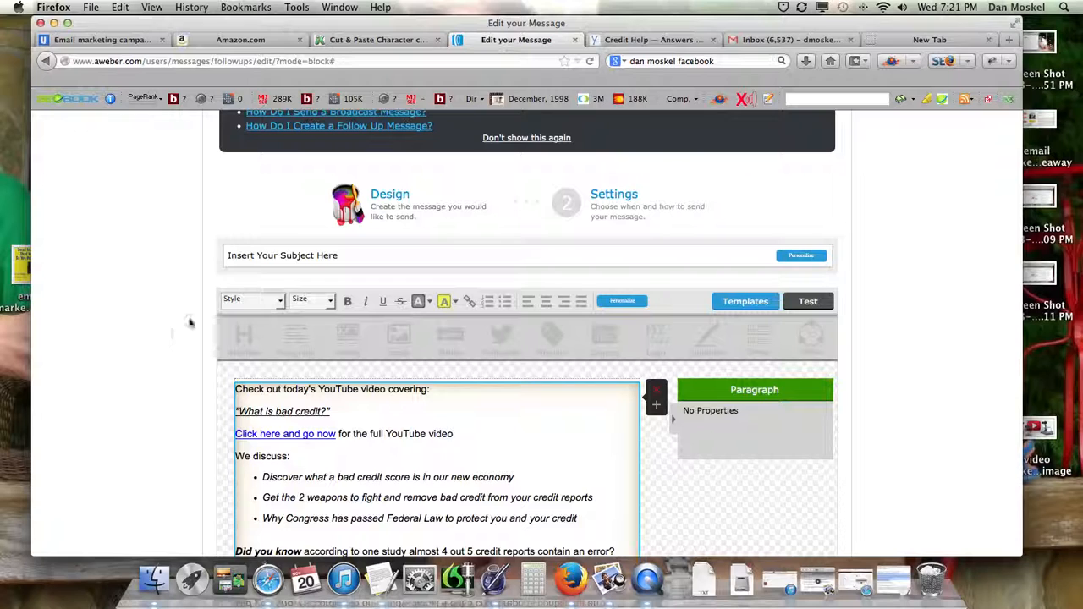
click(313, 263)
scroll(329, 280, down, 10)
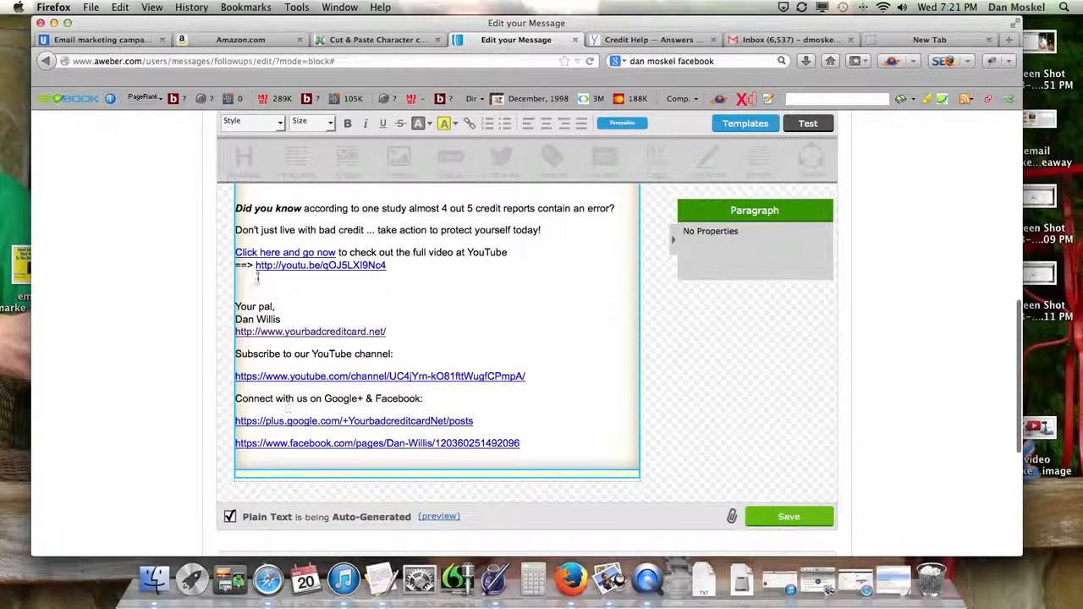
key(BackSpace)
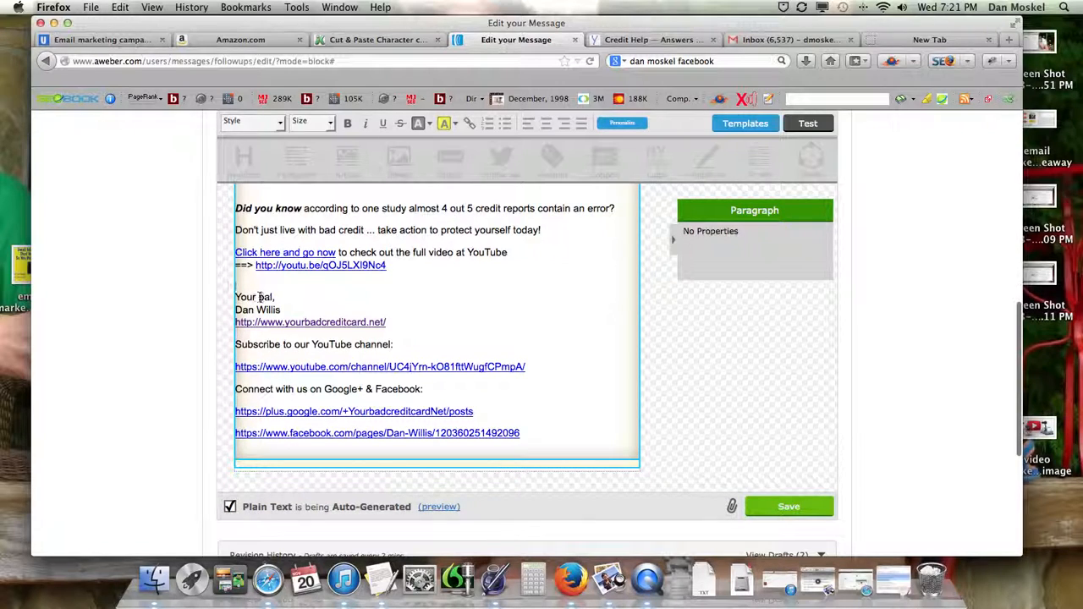
Set the email's subject line to "What is Bad Credit REALLY [YouTube video]"
scroll(259, 297, up, 6)
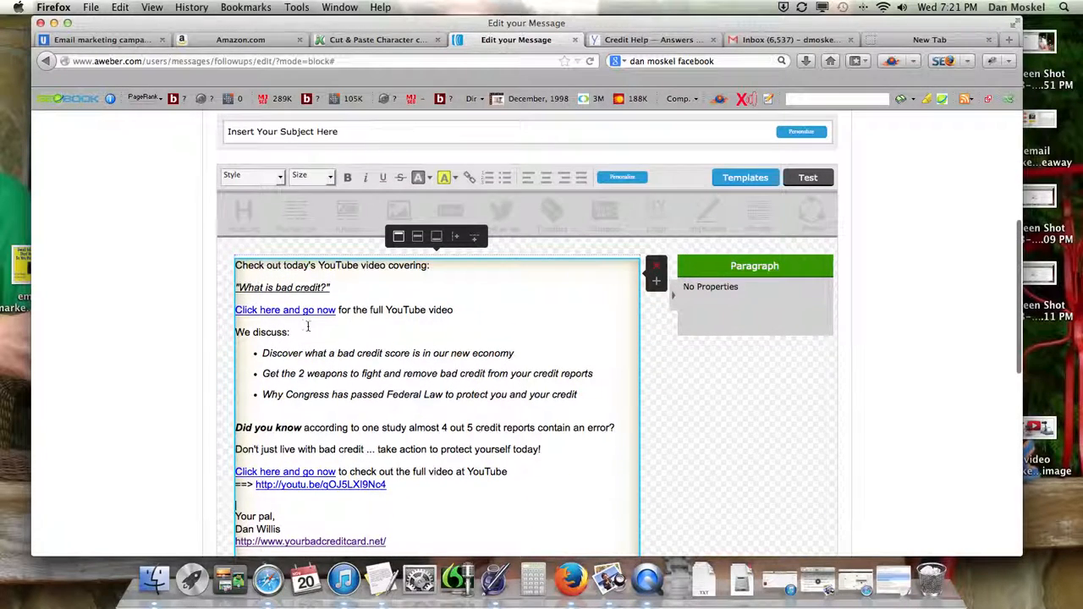
scroll(307, 327, down, 5)
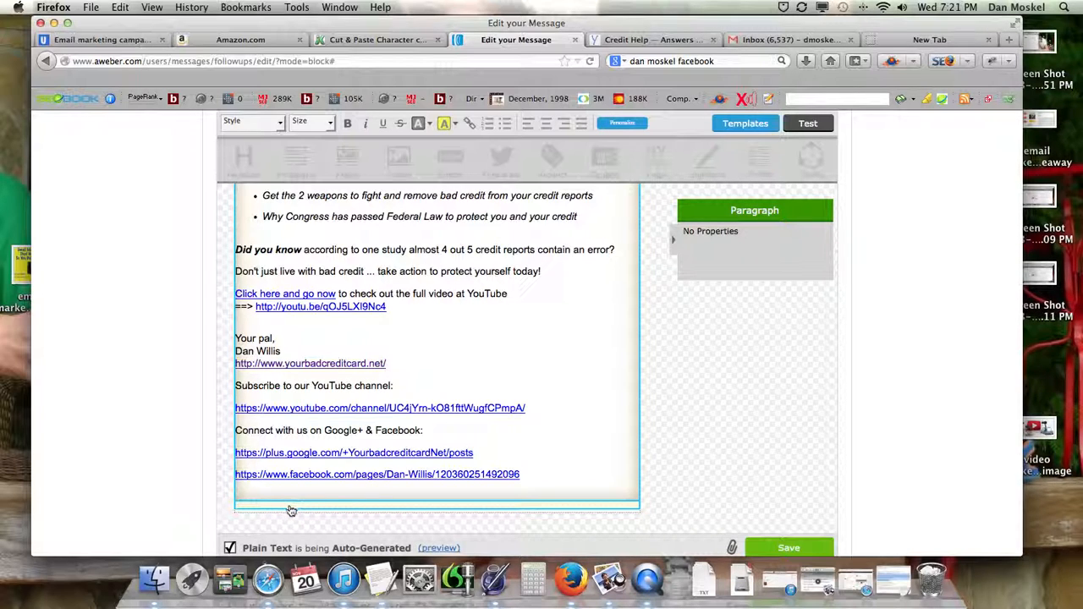
scroll(291, 509, down, 5)
scroll(372, 161, up, 9)
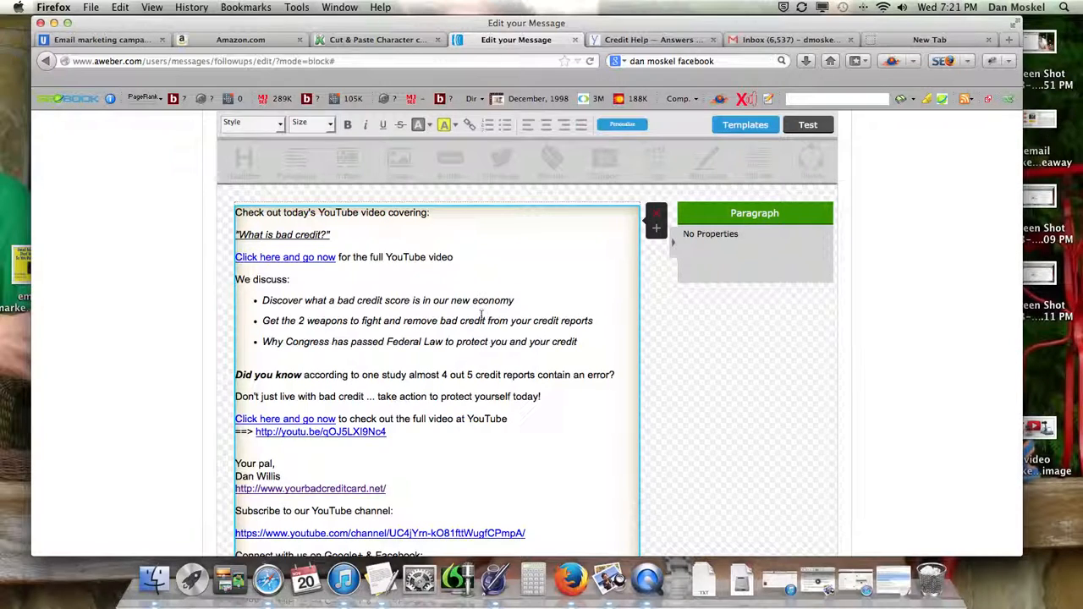
scroll(483, 315, up, 3)
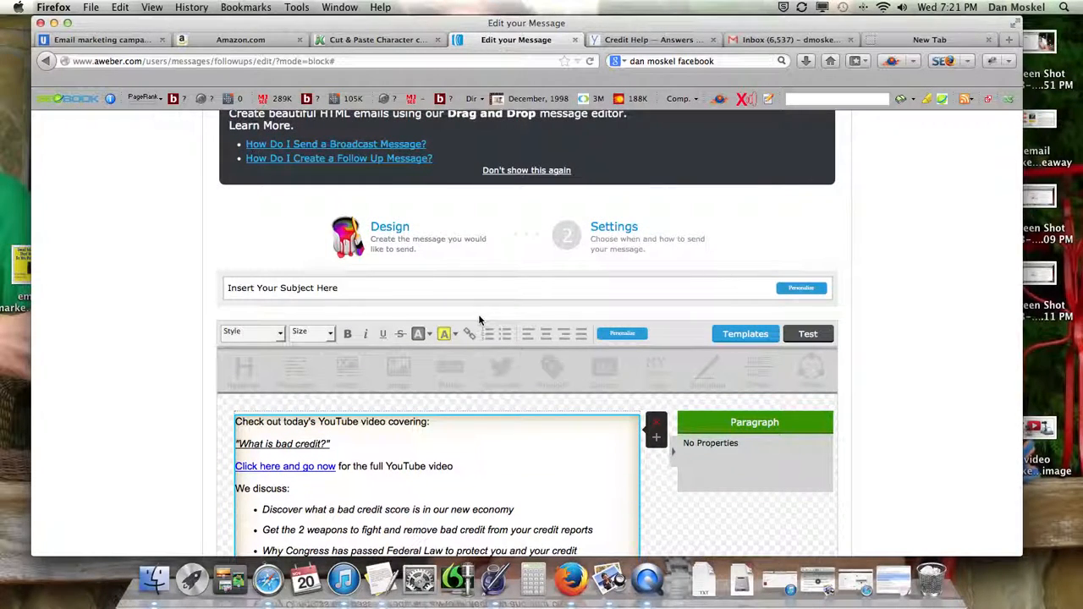
click(356, 293)
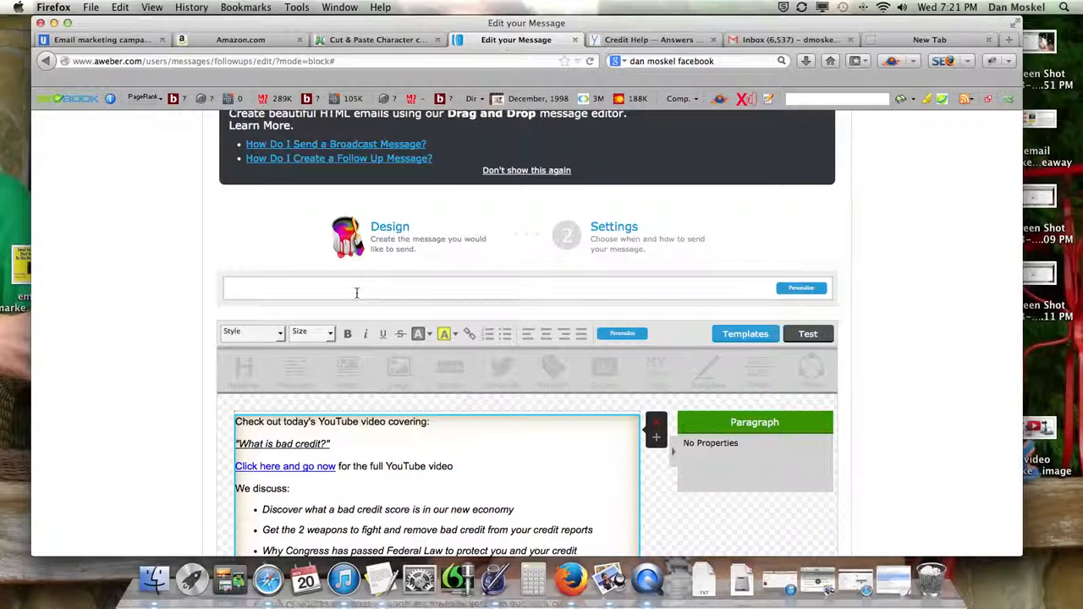
text(What is Bad Credit REALLY )
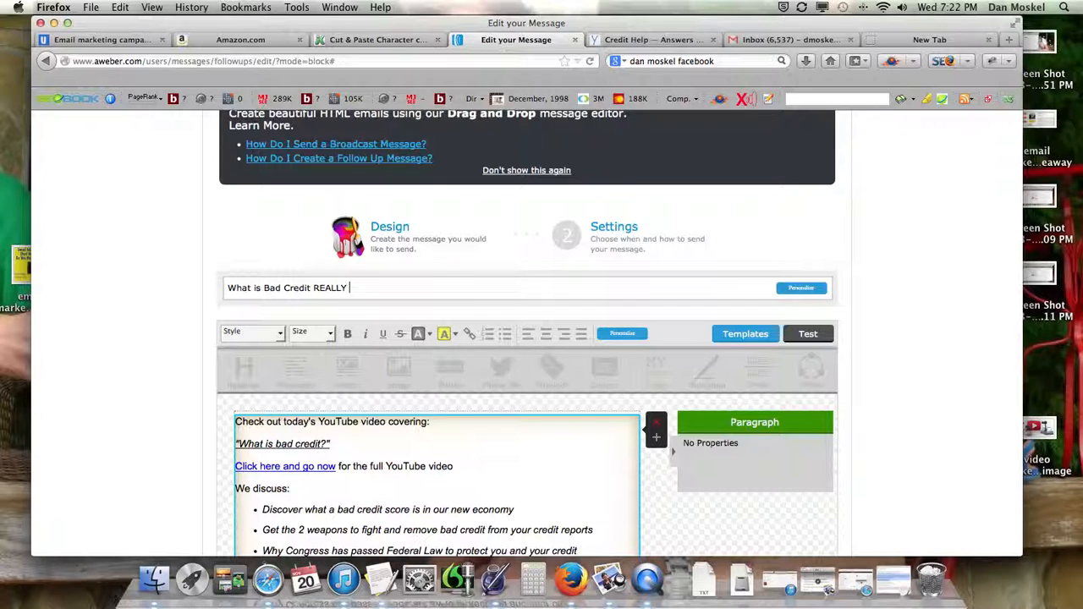
text([youtube video))
key(BackSpace)
right_click(358, 288)
click(360, 289)
key(BackSpace)
text(Y)
key(Delete)
Review the email in the editor and in its rendered test preview, from the subject through the social links and unsubscribe footer
scroll(912, 369, down, 5)
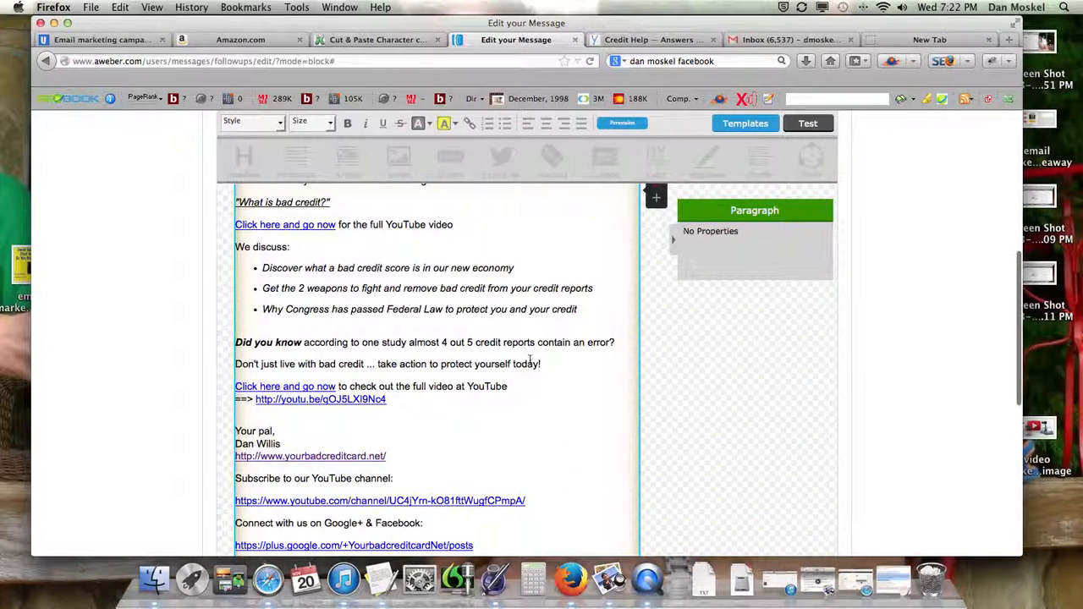
scroll(529, 362, down, 3)
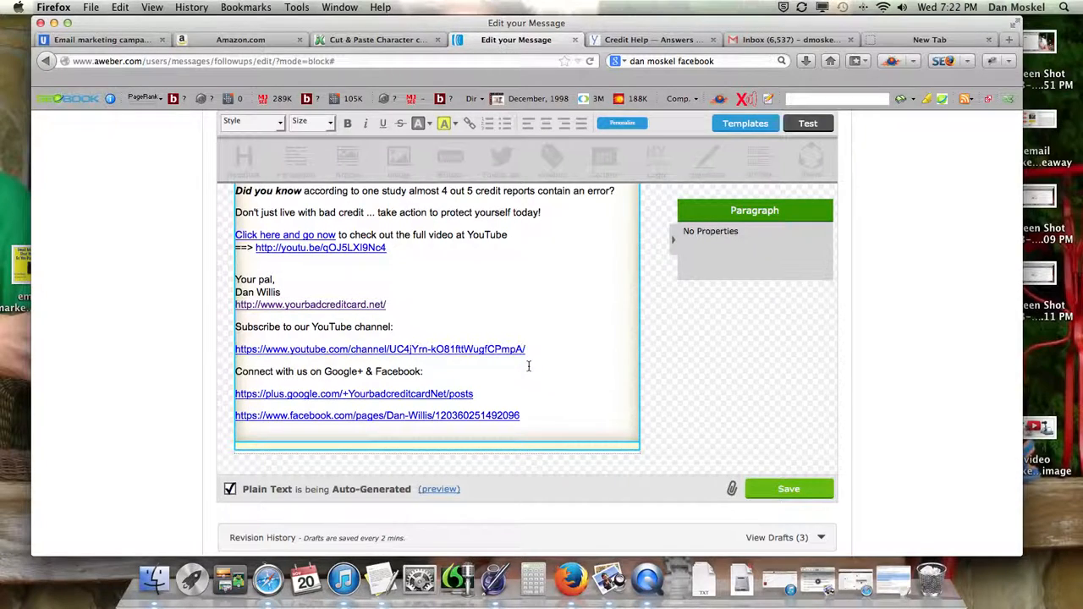
scroll(527, 365, down, 3)
scroll(528, 365, up, 10)
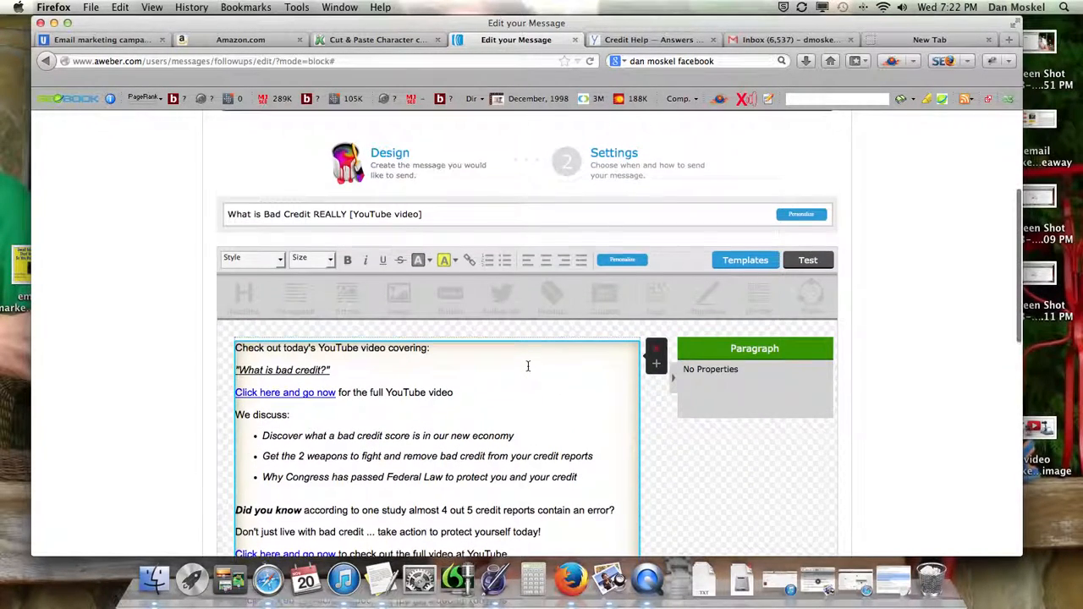
scroll(528, 365, down, 6)
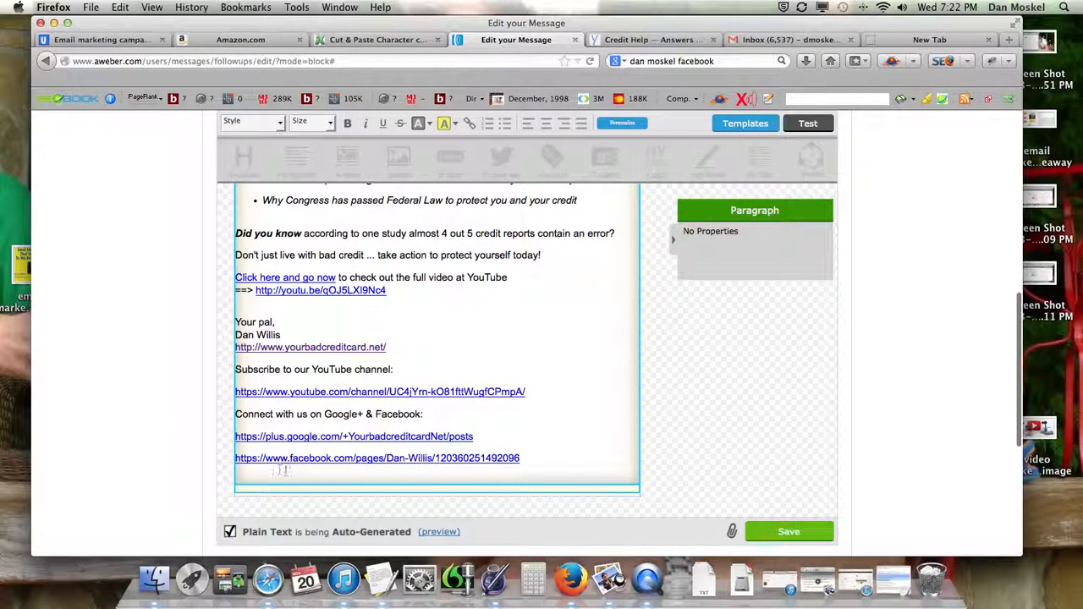
scroll(534, 457, up, 6)
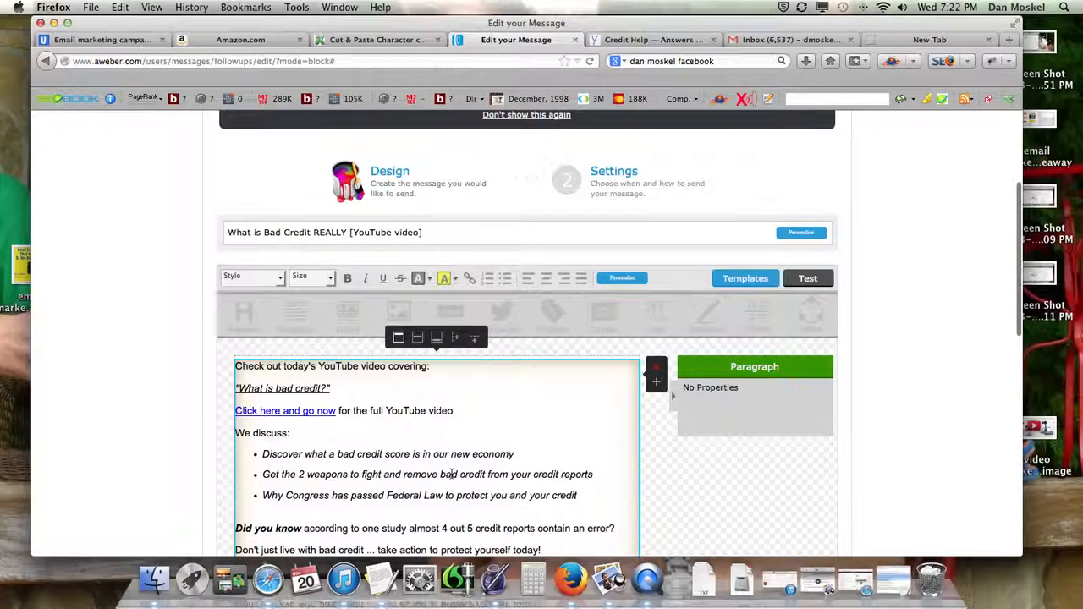
click(808, 279)
scroll(505, 374, down, 1)
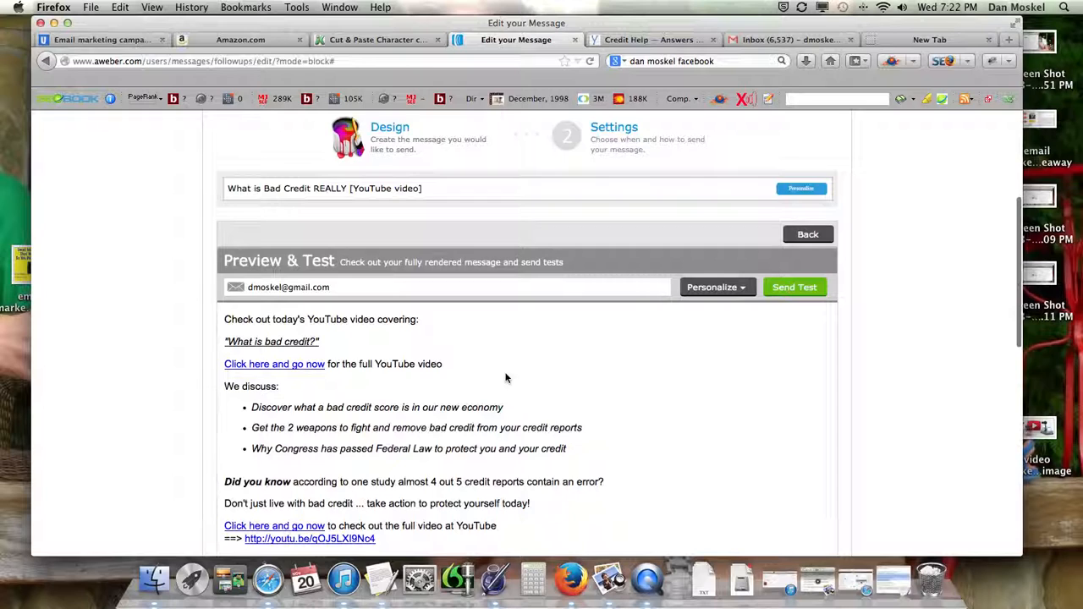
scroll(452, 375, down, 1)
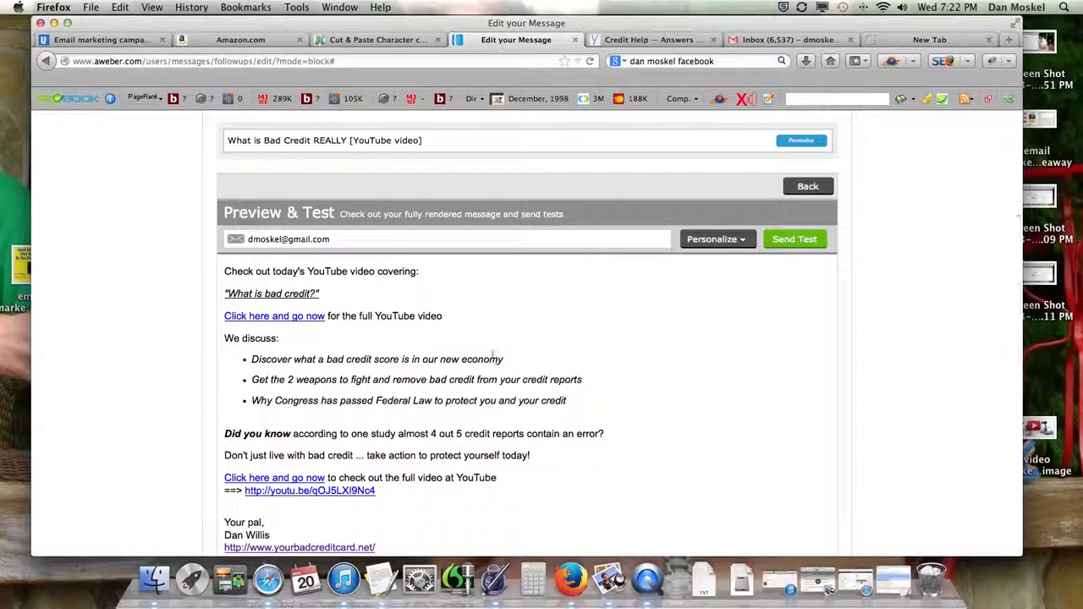
scroll(498, 359, down, 6)
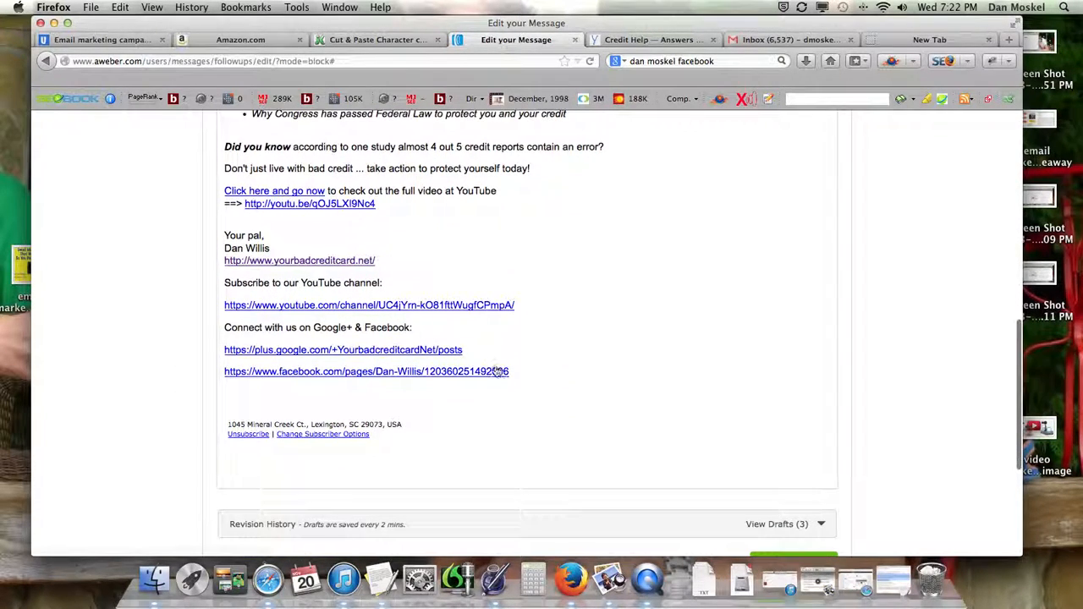
scroll(365, 330, up, 3)
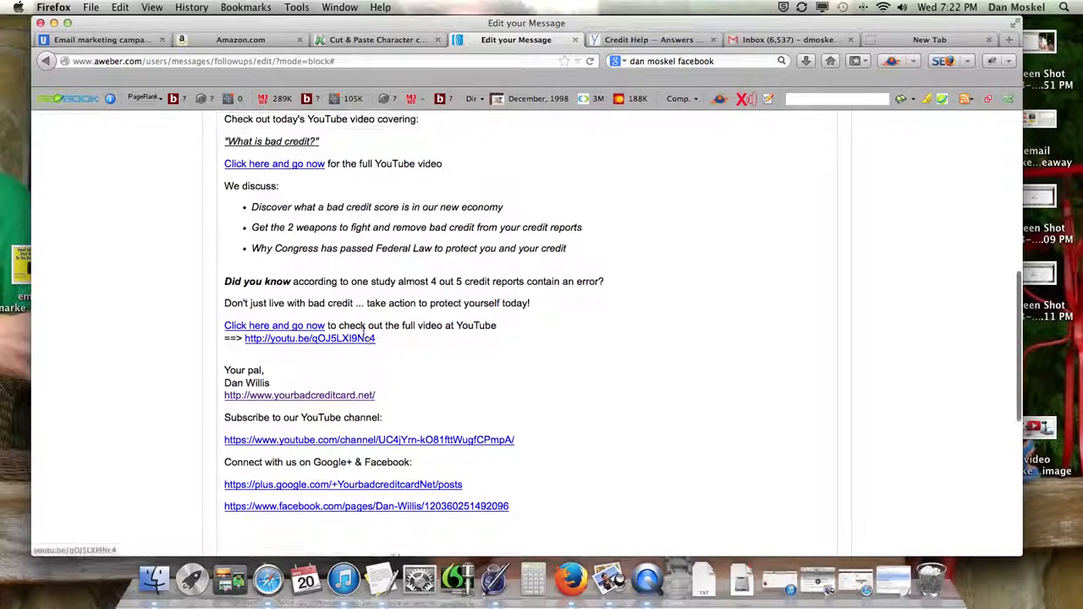
scroll(332, 345, up, 3)
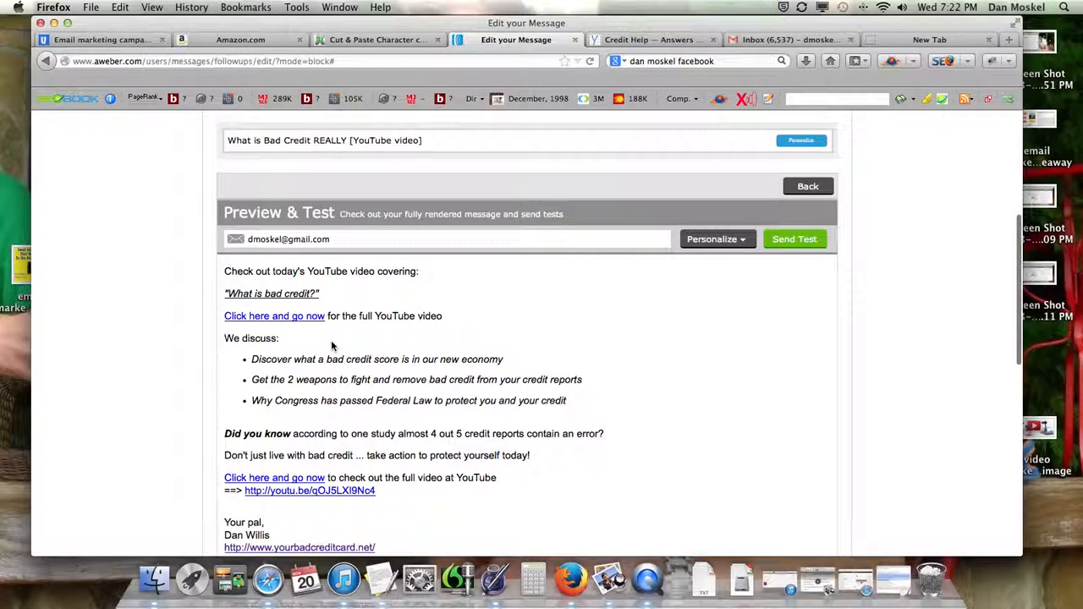
Send a test of the email to the prefilled address, switch to the Gmail inbox and open the received message
click(795, 240)
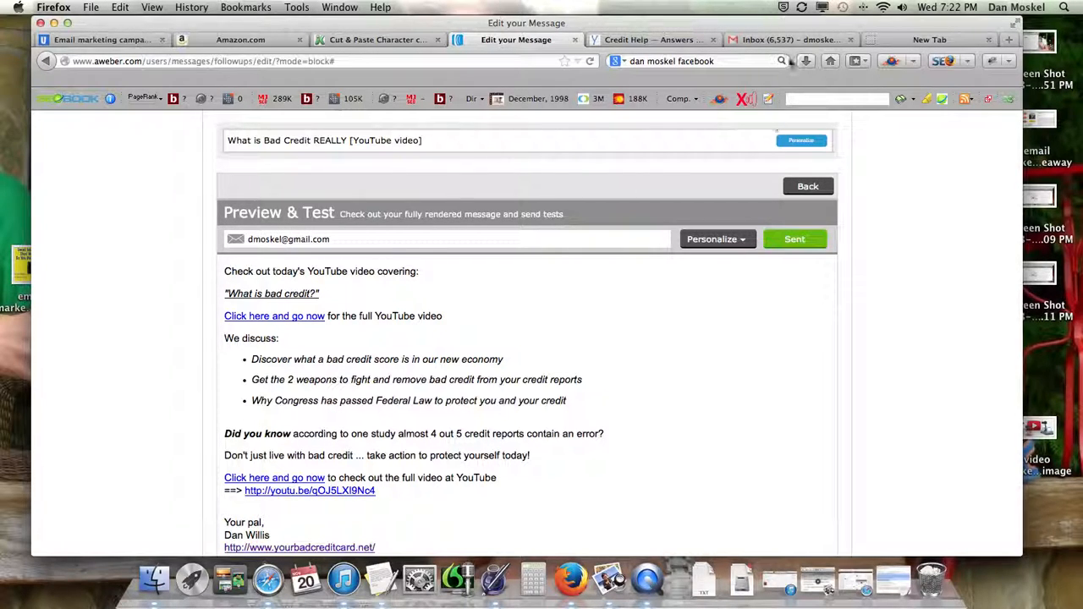
click(765, 40)
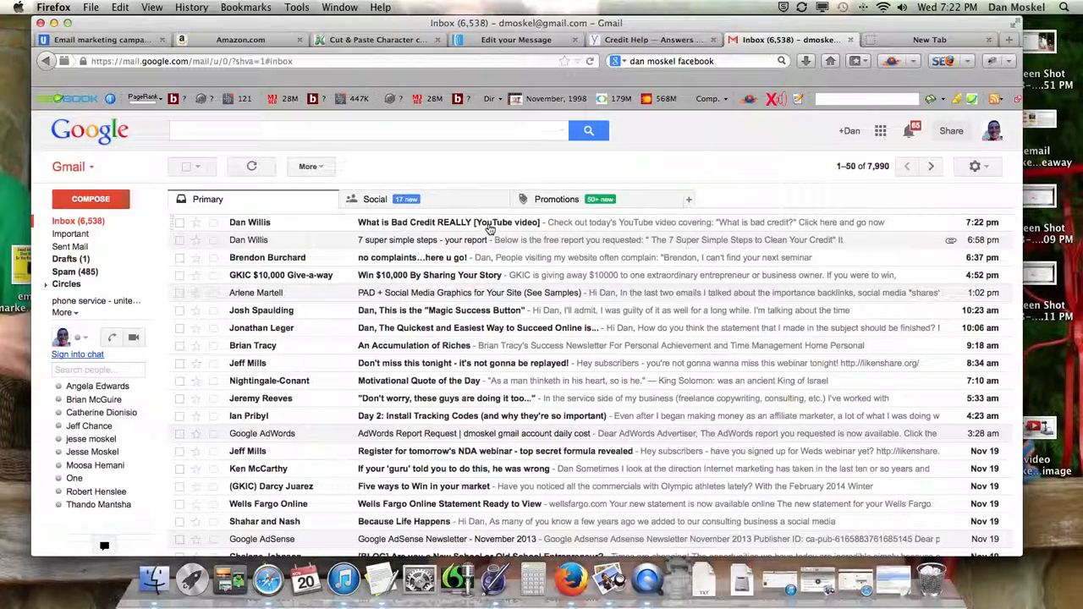
click(486, 224)
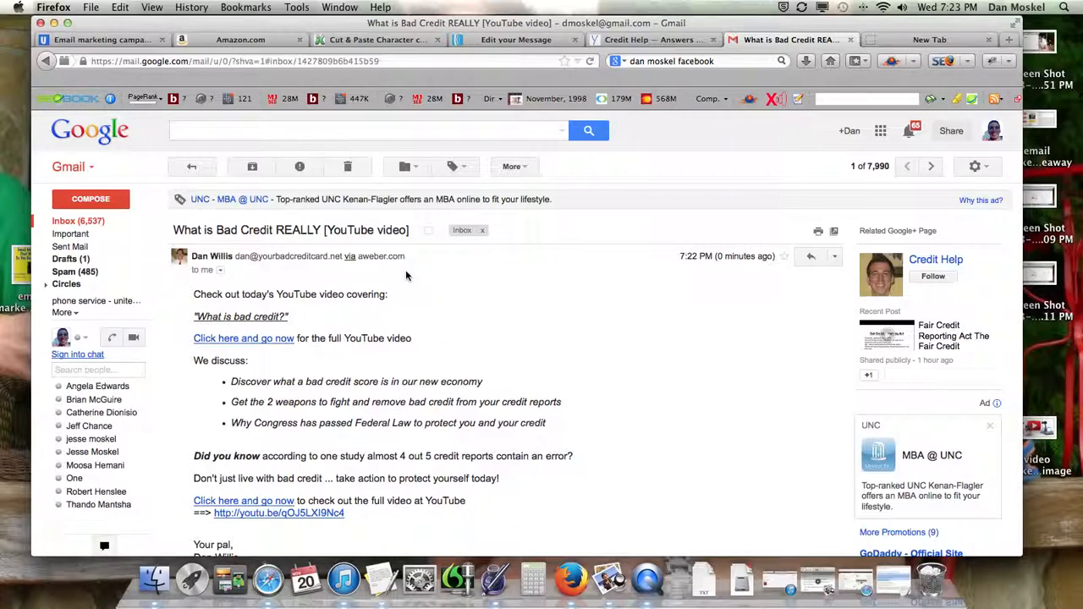
Examine the received test email from its subject through the body links, unsubscribe footer and attached video thumbnail
scroll(405, 270, down, 10)
scroll(405, 277, down, 5)
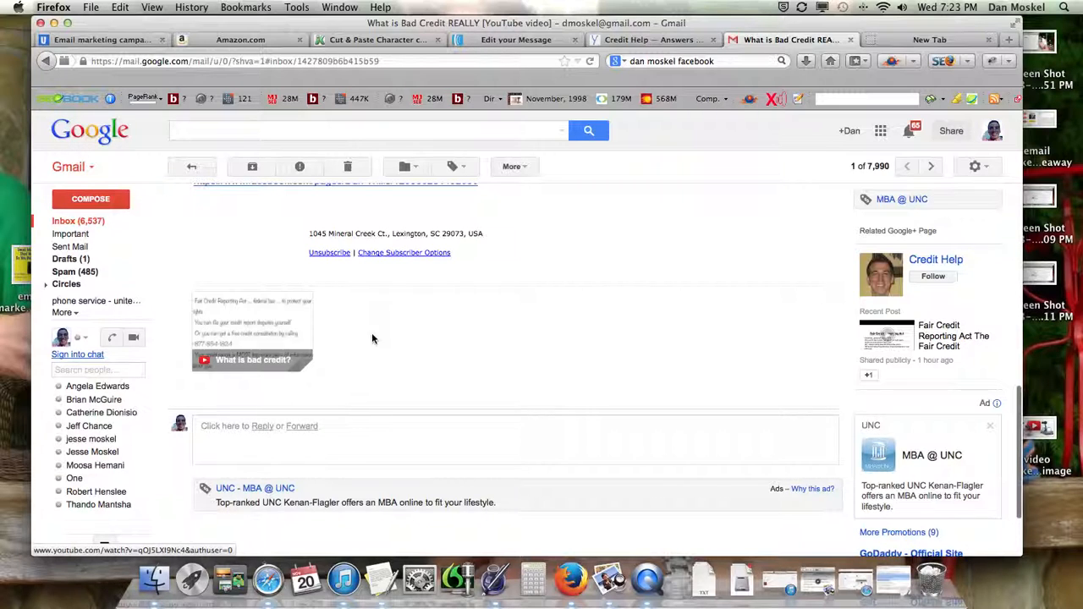
scroll(401, 356, up, 6)
scroll(403, 362, up, 8)
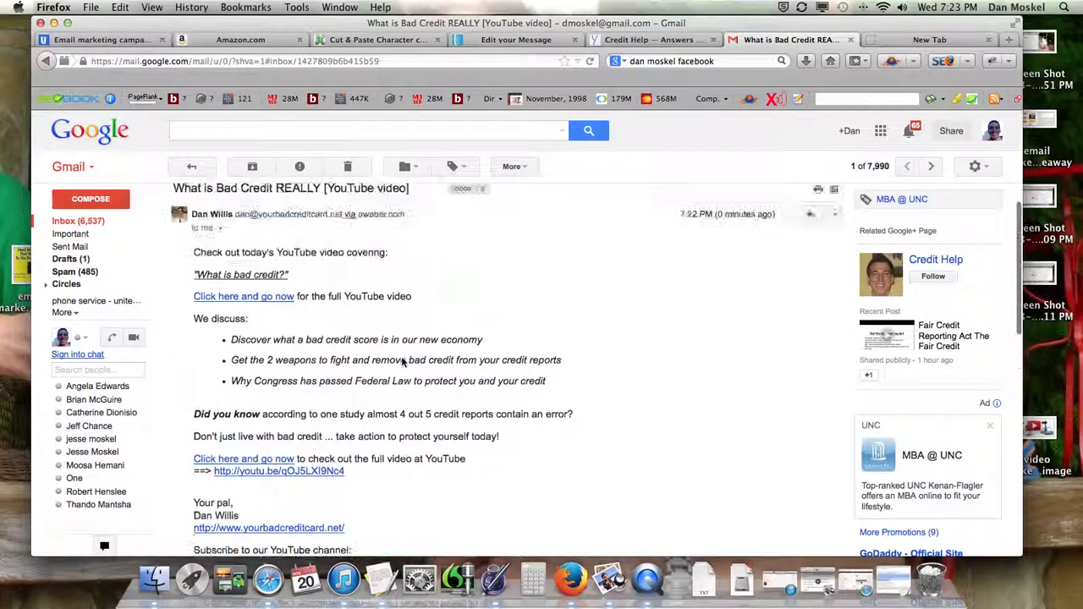
scroll(397, 362, down, 10)
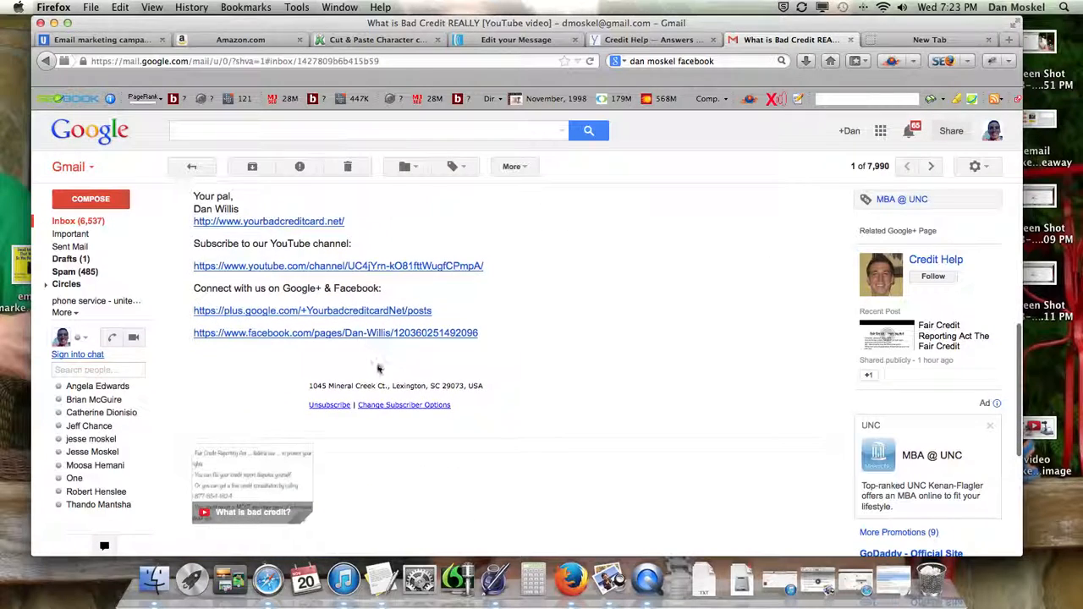
Play the "What is bad credit?" video from the email's thumbnail, view it full screen, and close the player
click(243, 508)
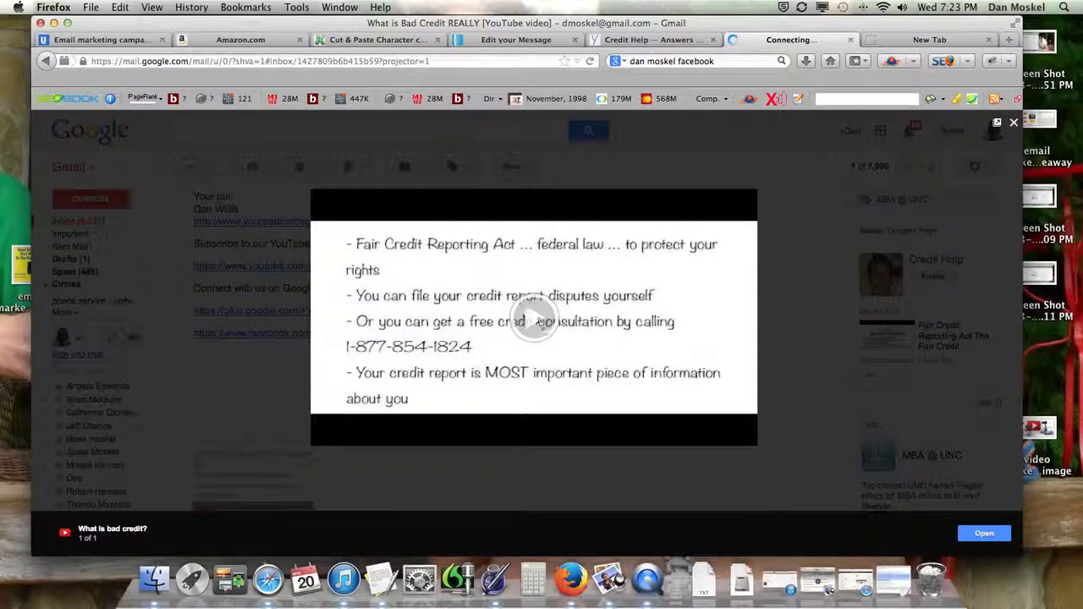
click(542, 326)
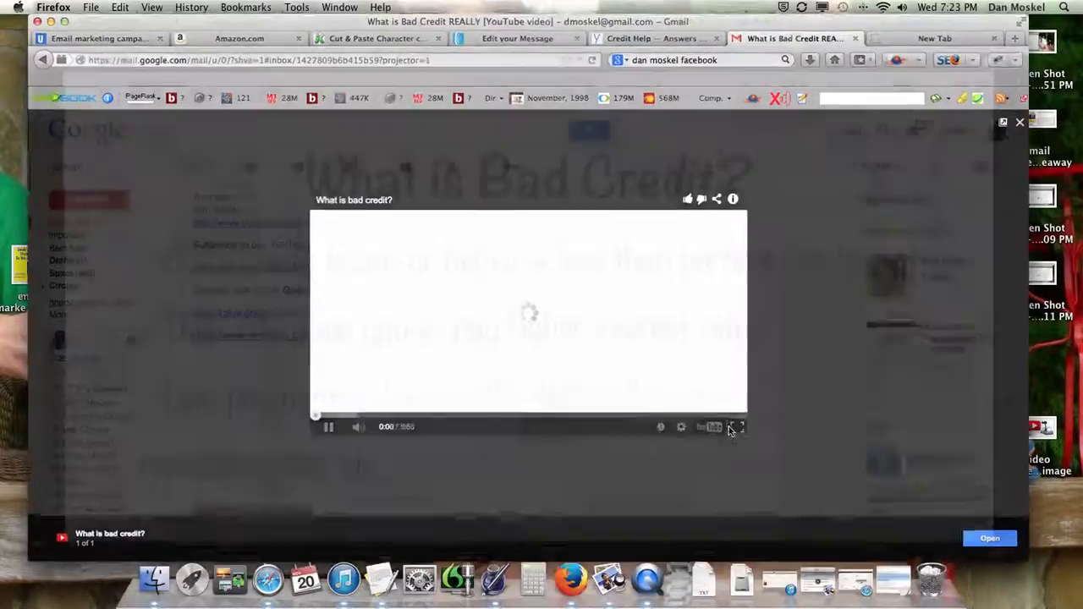
click(731, 429)
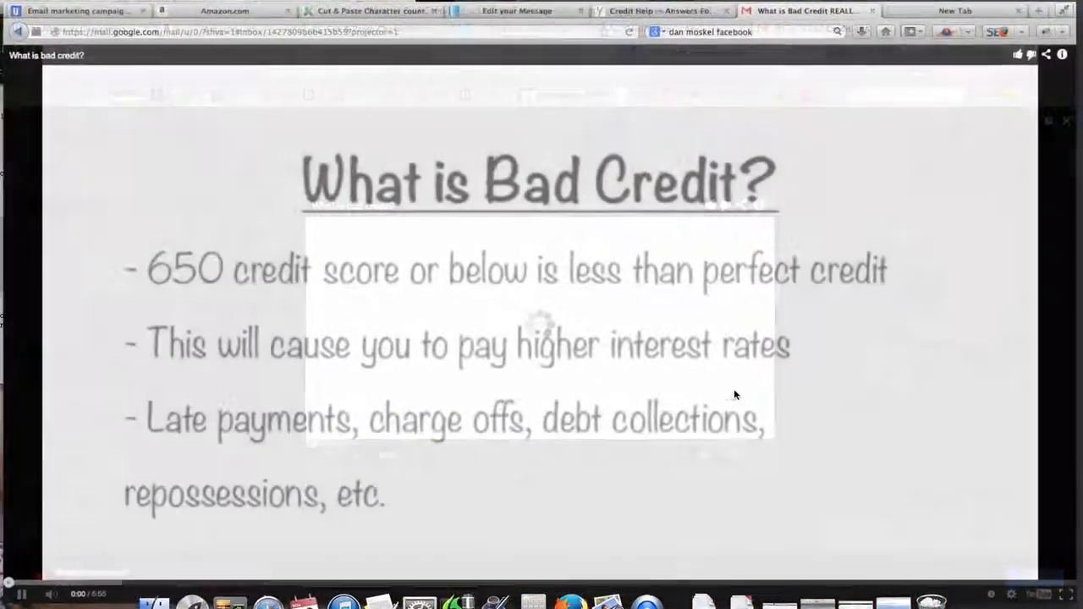
key(Escape)
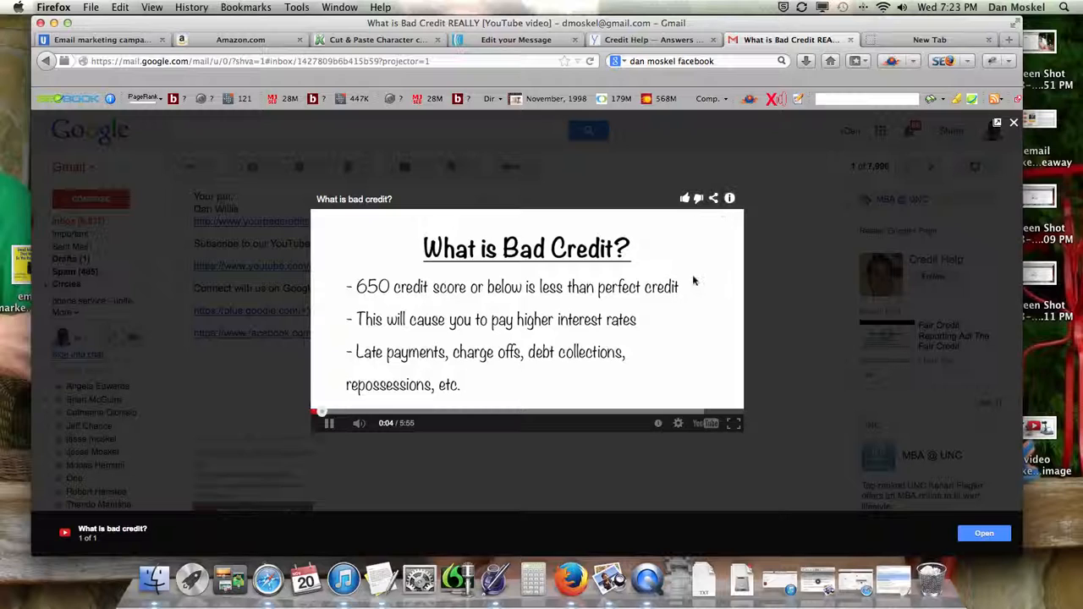
click(785, 454)
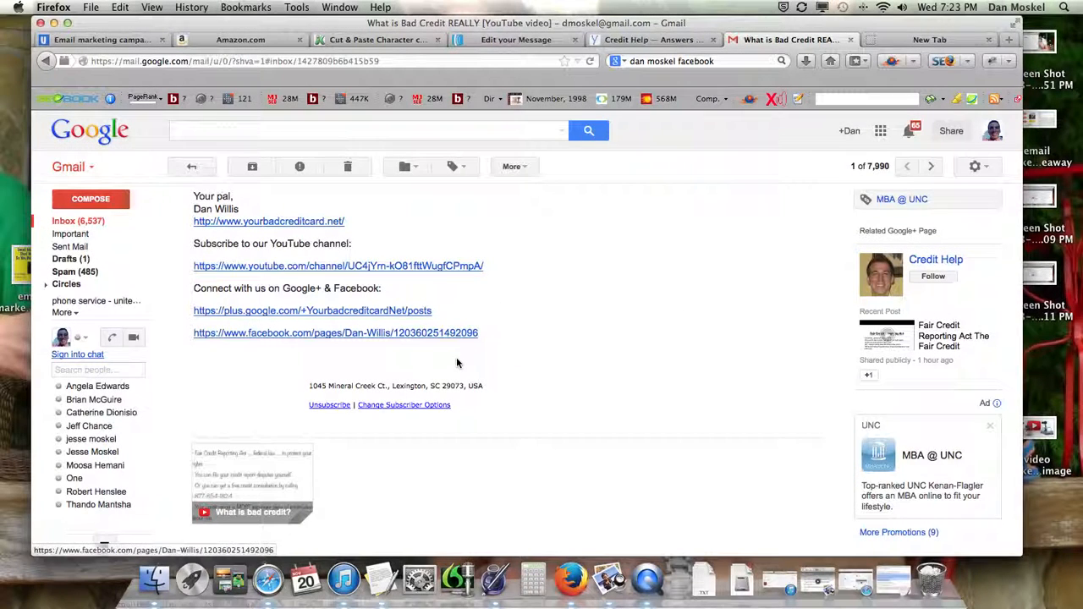
Test the email's Facebook and Google+ links, returning to the message after each, and reread its body up to the subject
click(413, 333)
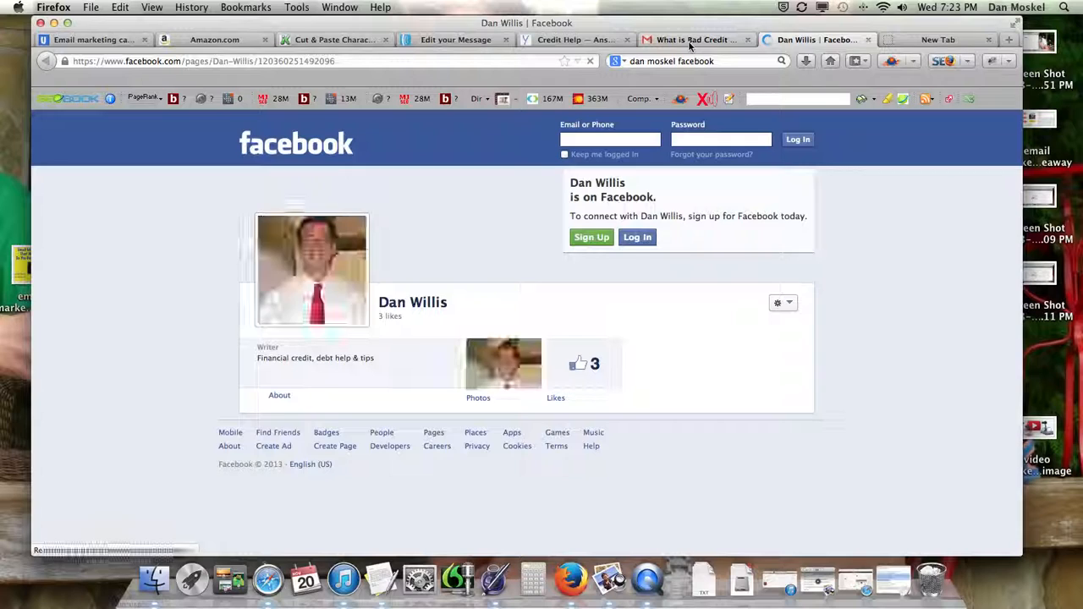
click(690, 42)
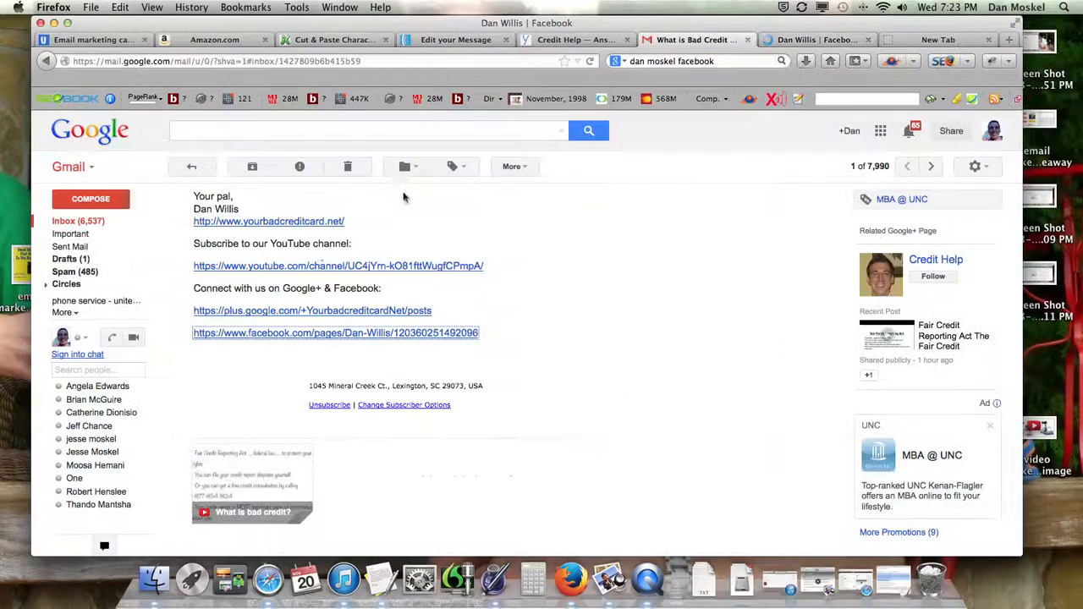
click(297, 311)
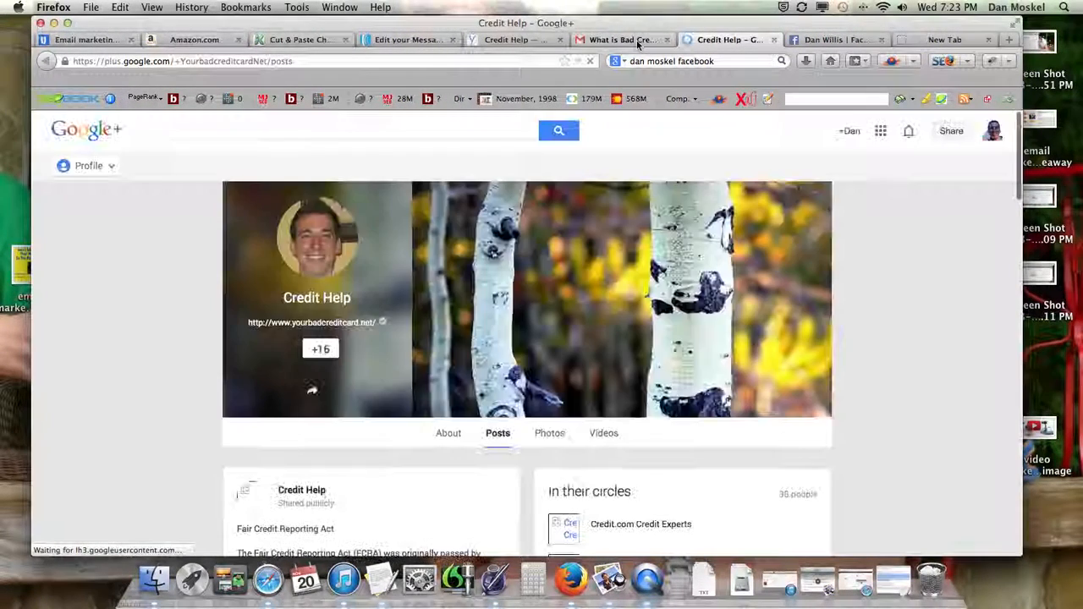
click(630, 40)
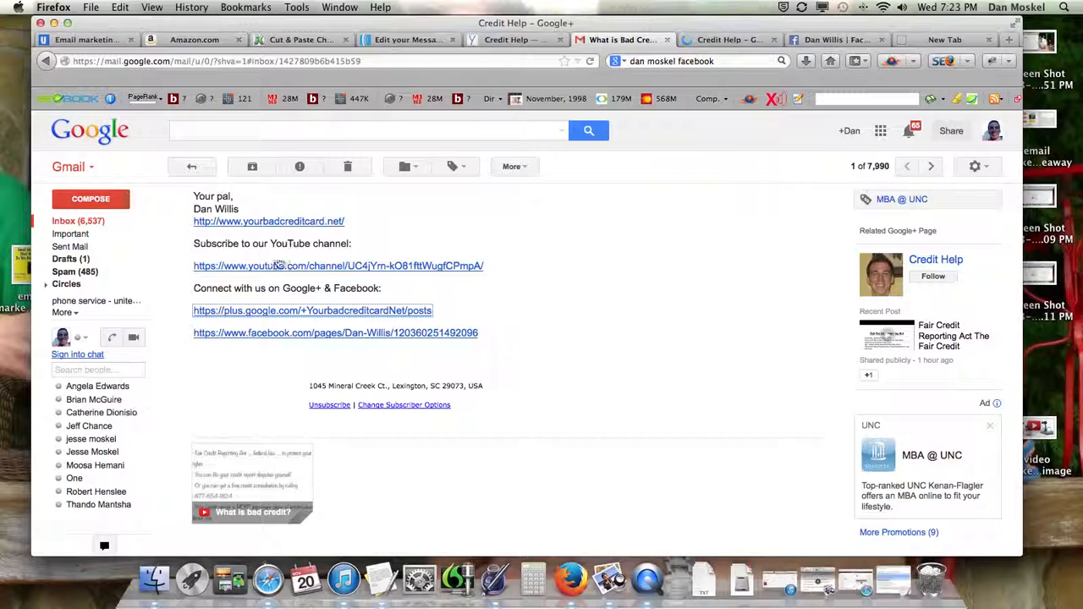
scroll(316, 272, up, 3)
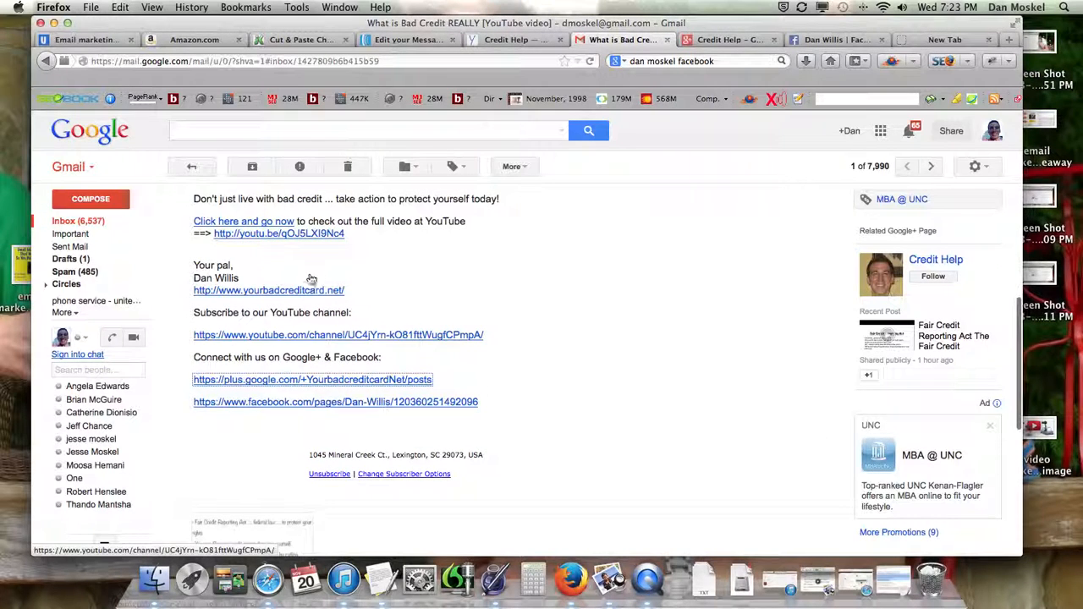
scroll(306, 292, up, 1)
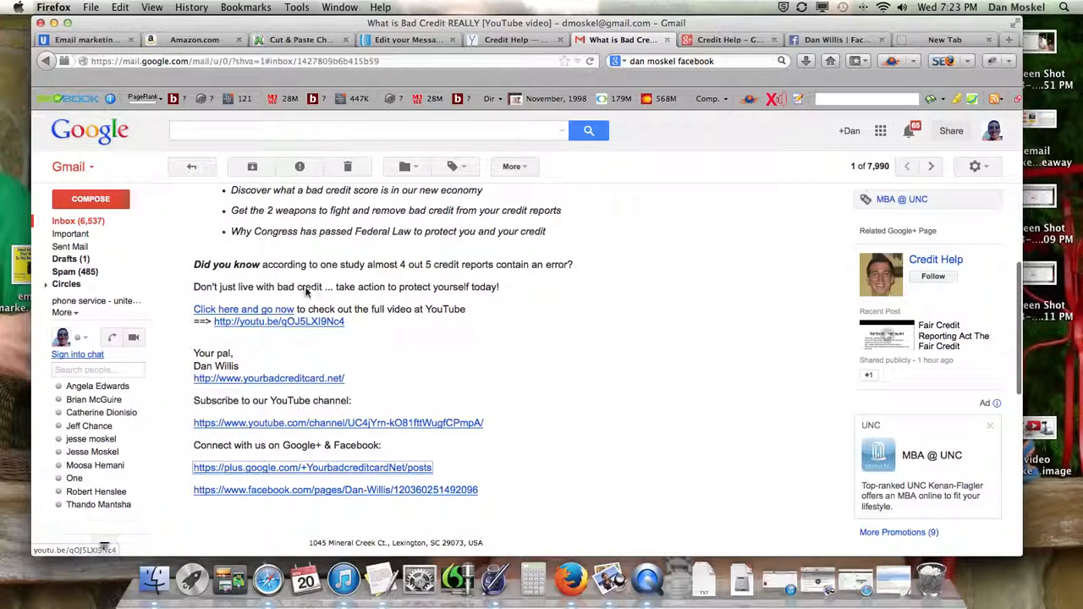
scroll(321, 270, up, 5)
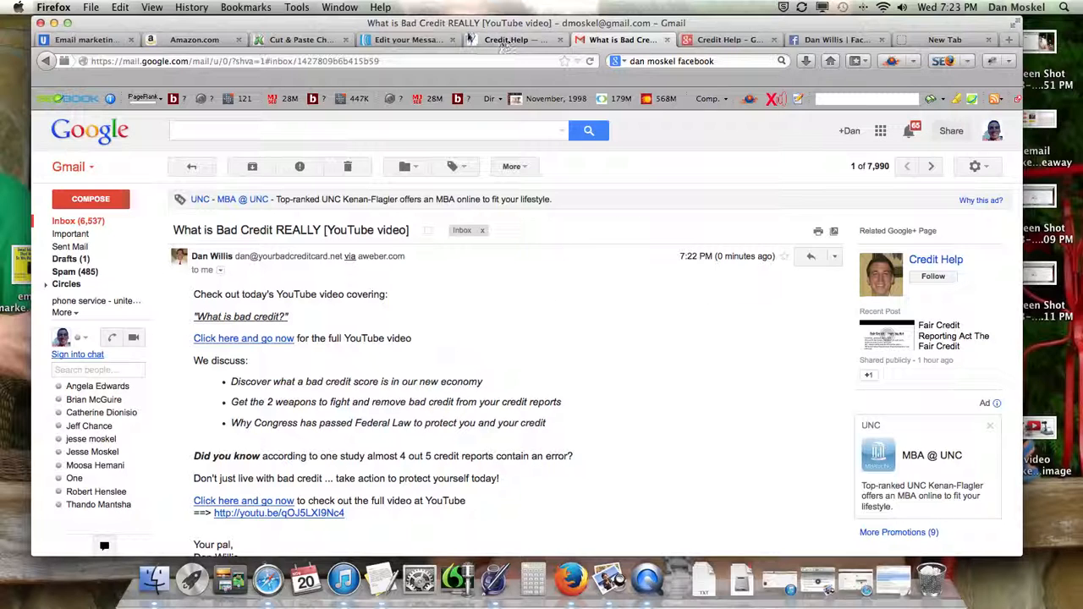
Switch back to the AWeber message editor, check the rendered preview, and proceed to the follow-up's settings
click(432, 39)
scroll(726, 371, down, 10)
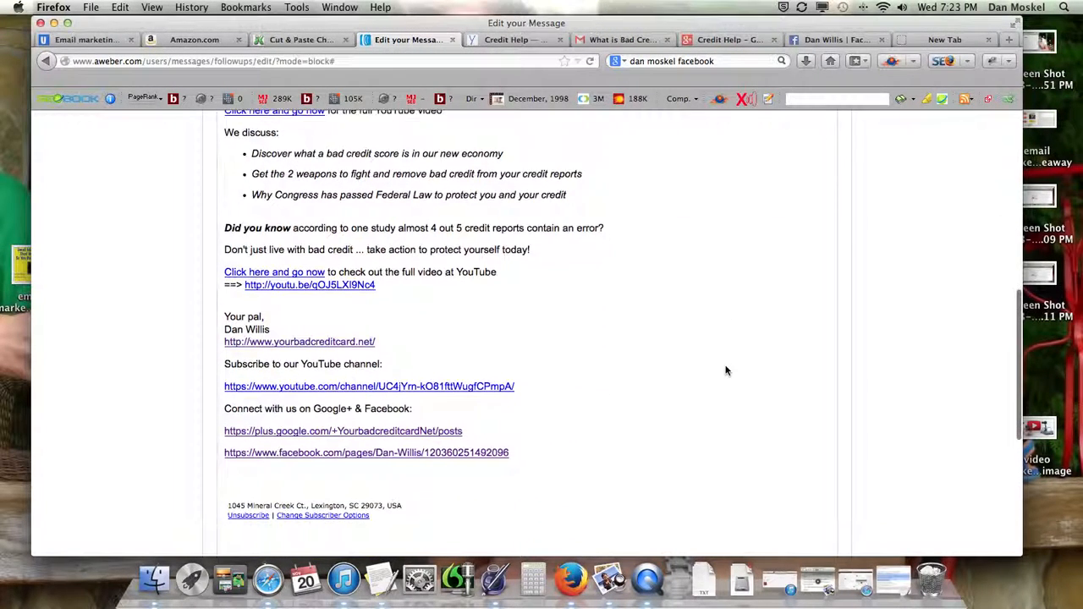
scroll(762, 359, up, 10)
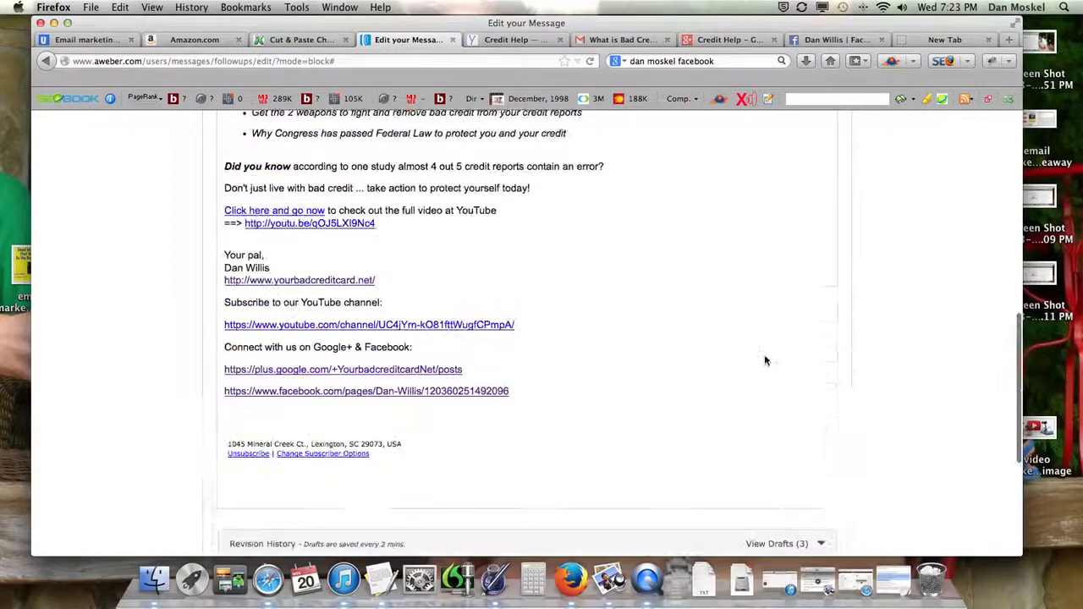
scroll(763, 362, down, 5)
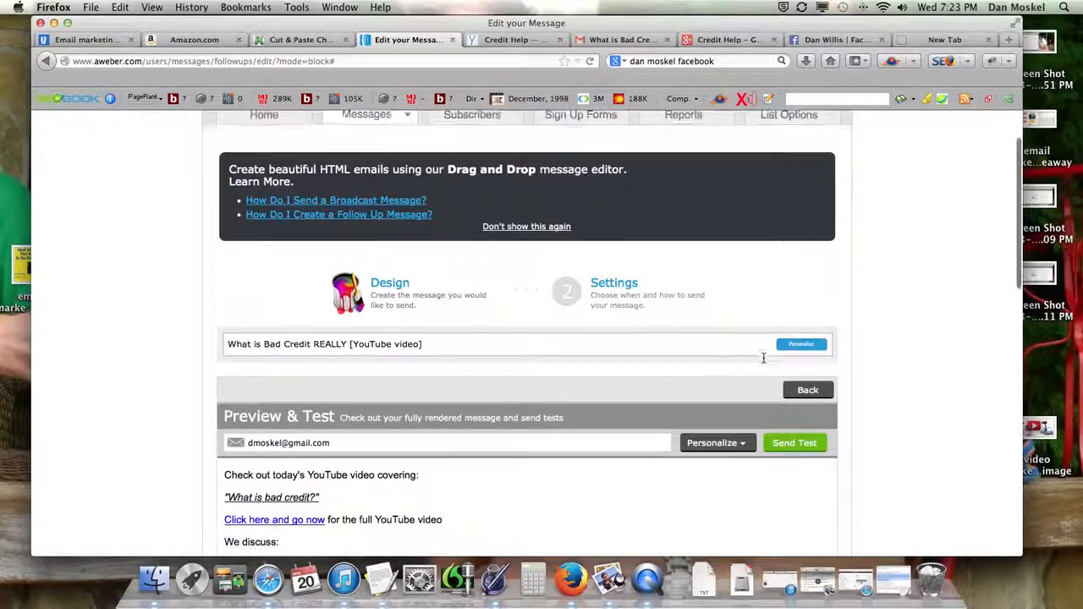
scroll(763, 363, down, 5)
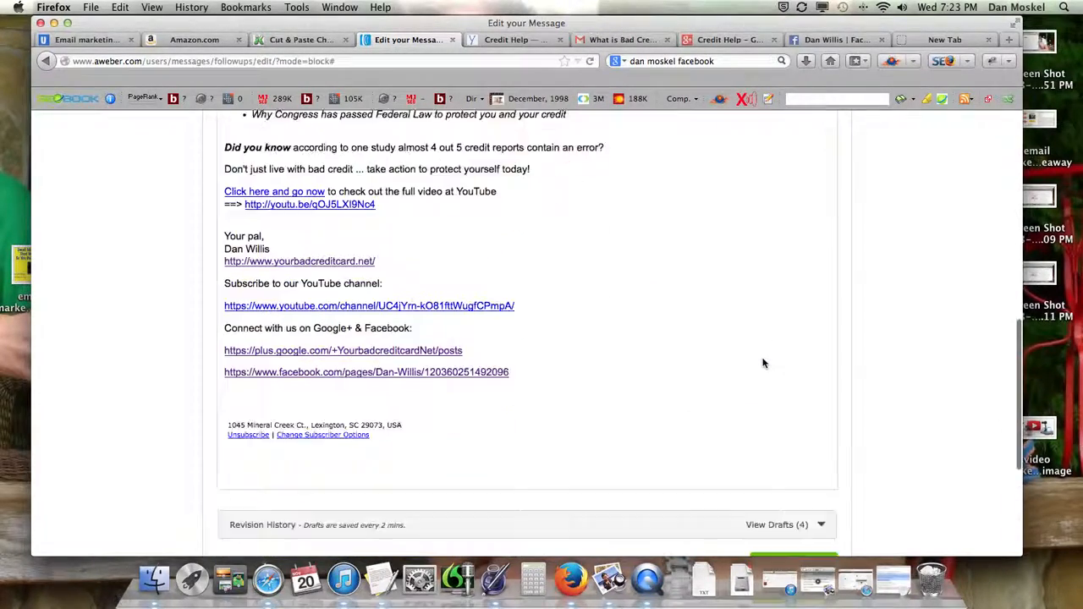
click(800, 466)
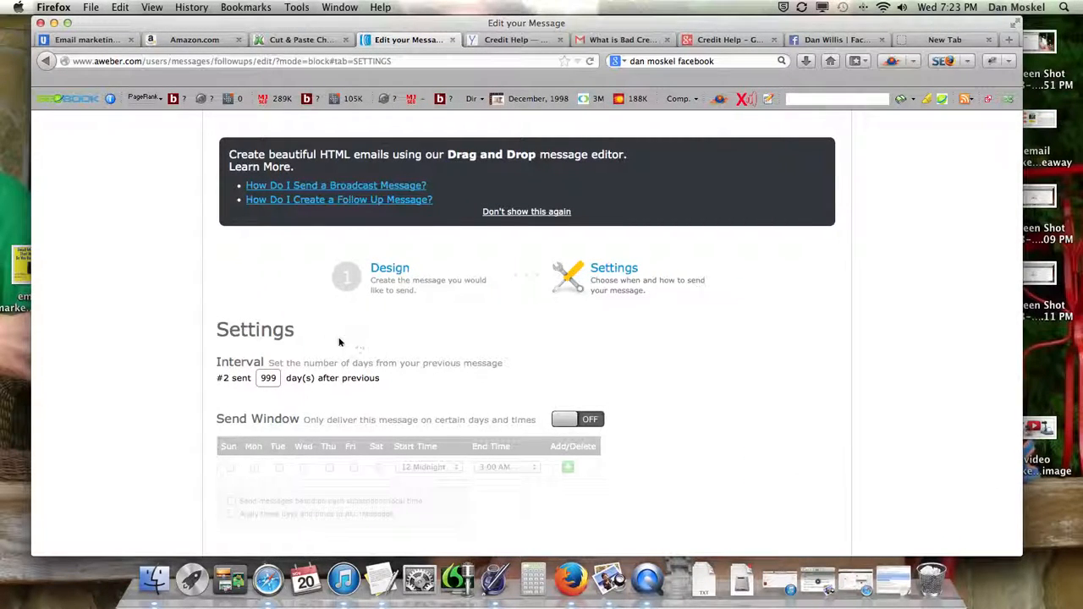
Set the follow-up's sending interval to 1 day after the previous message
scroll(300, 342, down, 2)
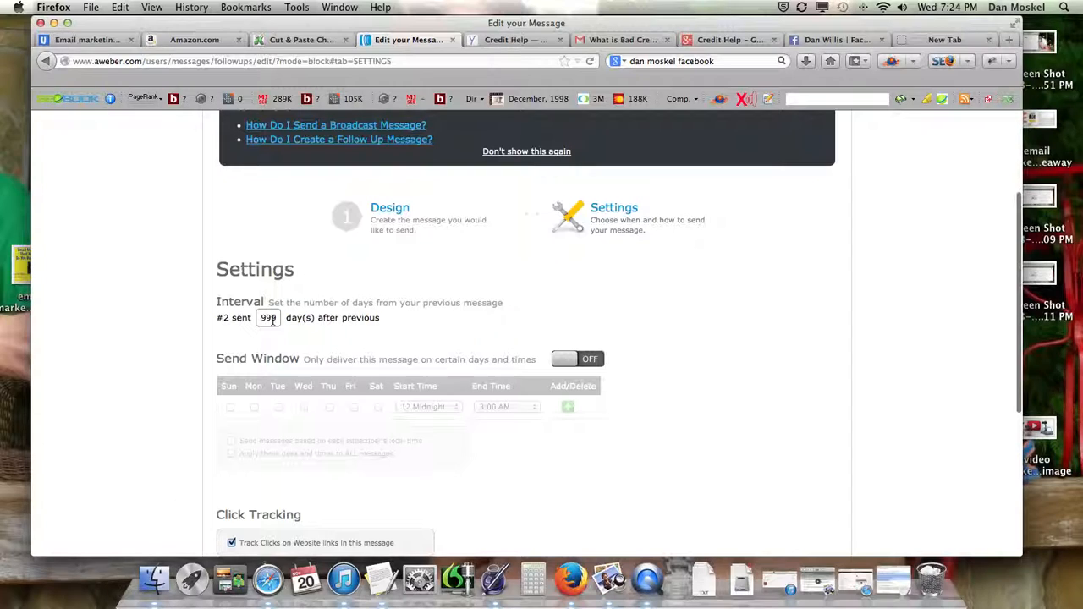
double_click(272, 318)
text(1)
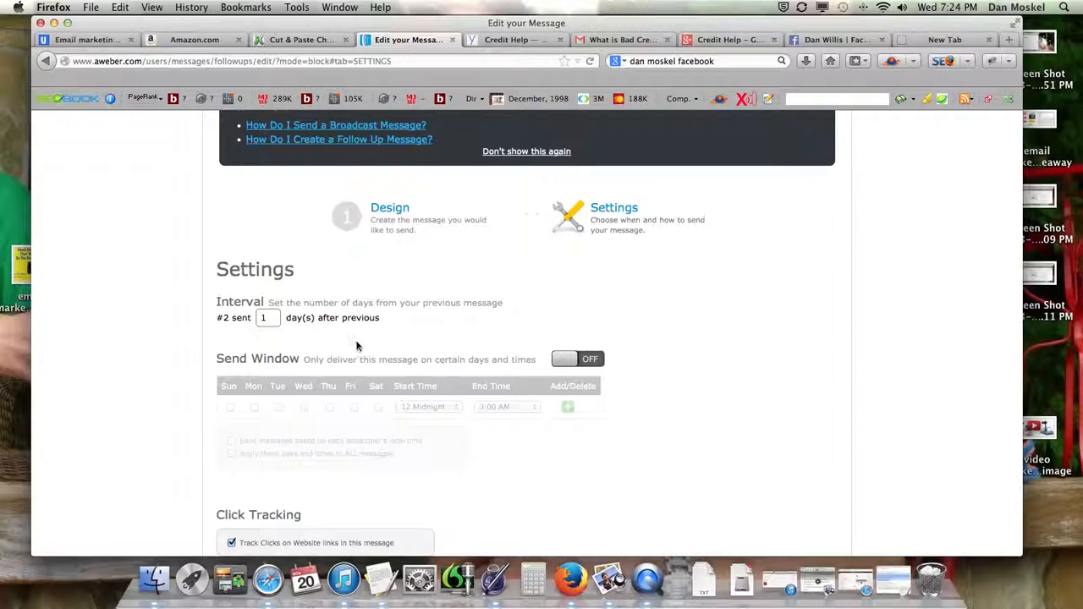
Turn on the send window for all seven days of the week, from 9:00 AM to 12 Noon
click(565, 357)
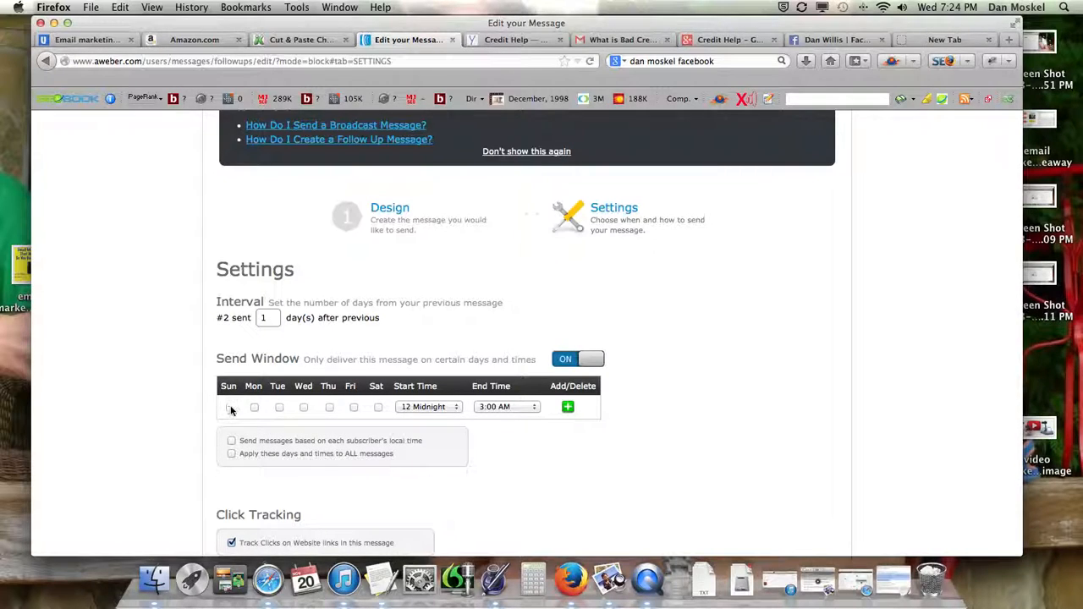
click(256, 408)
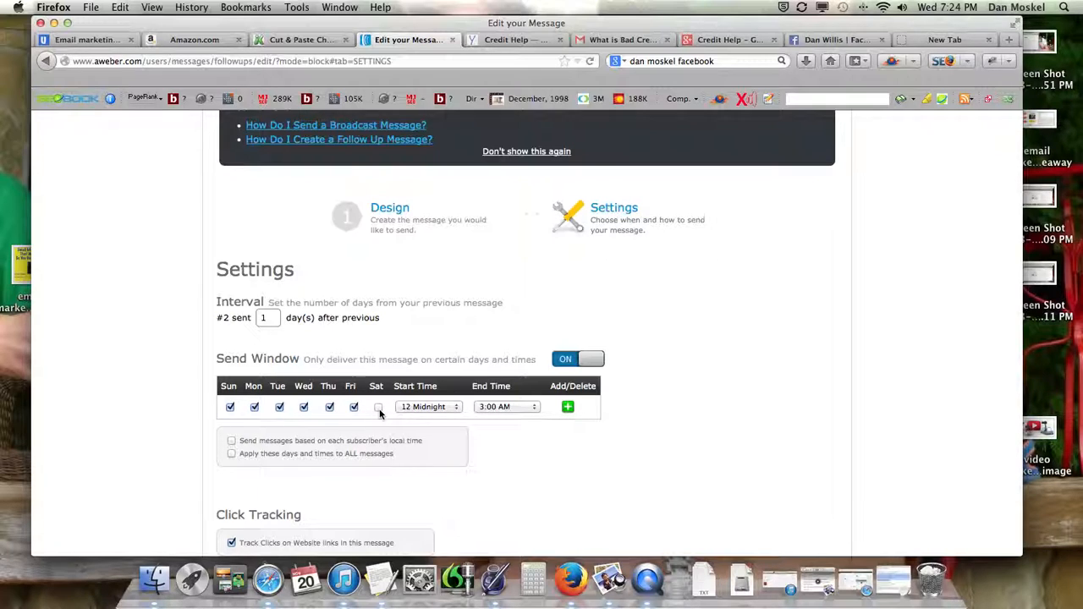
click(457, 407)
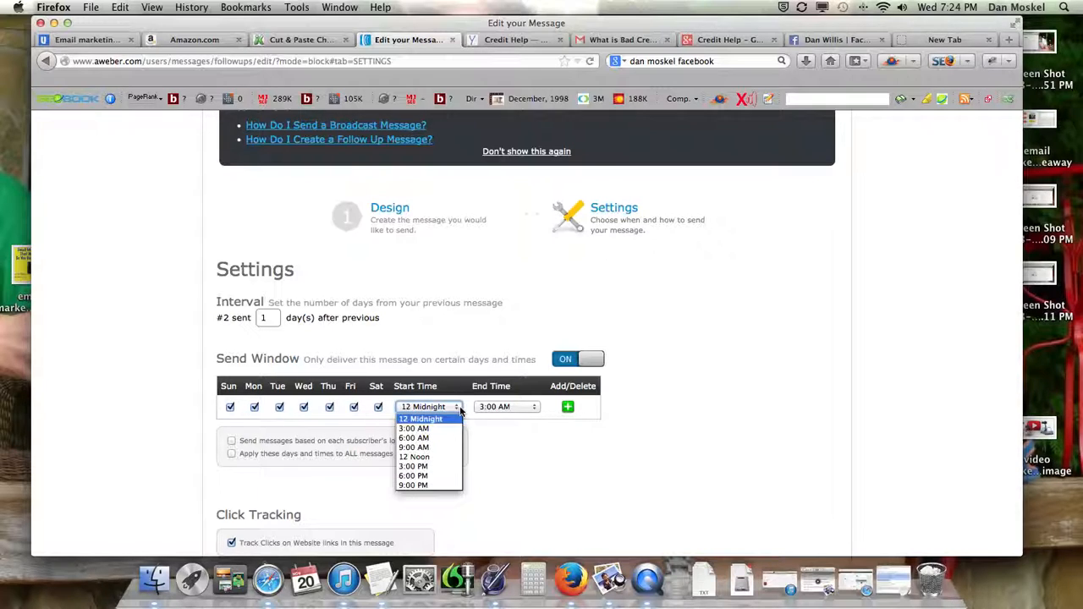
click(431, 448)
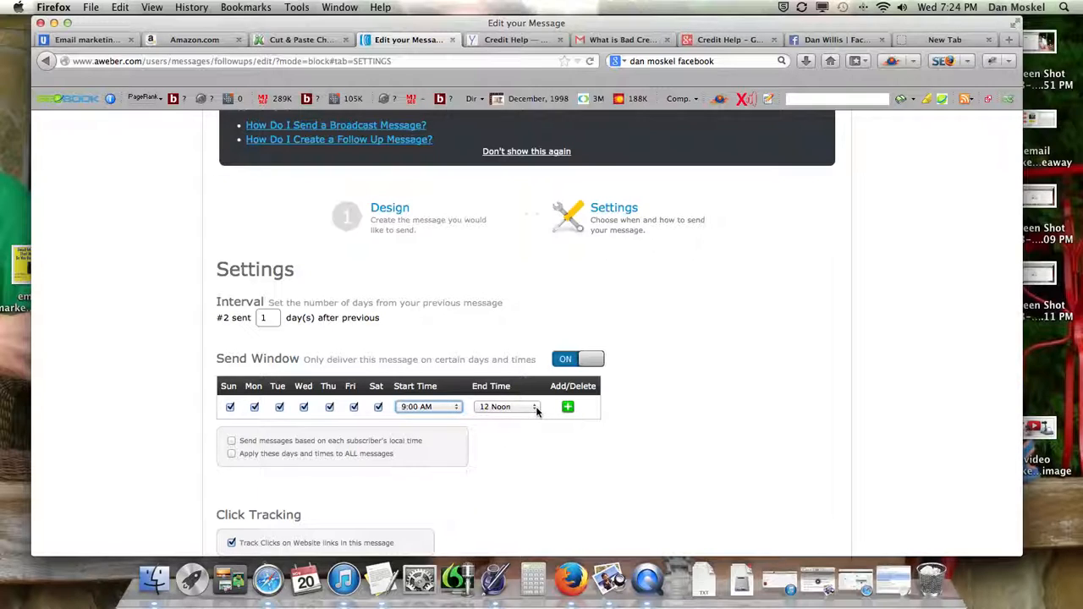
Send messages by each subscriber's local time, apply these days and times to all messages, and save and exit
click(232, 443)
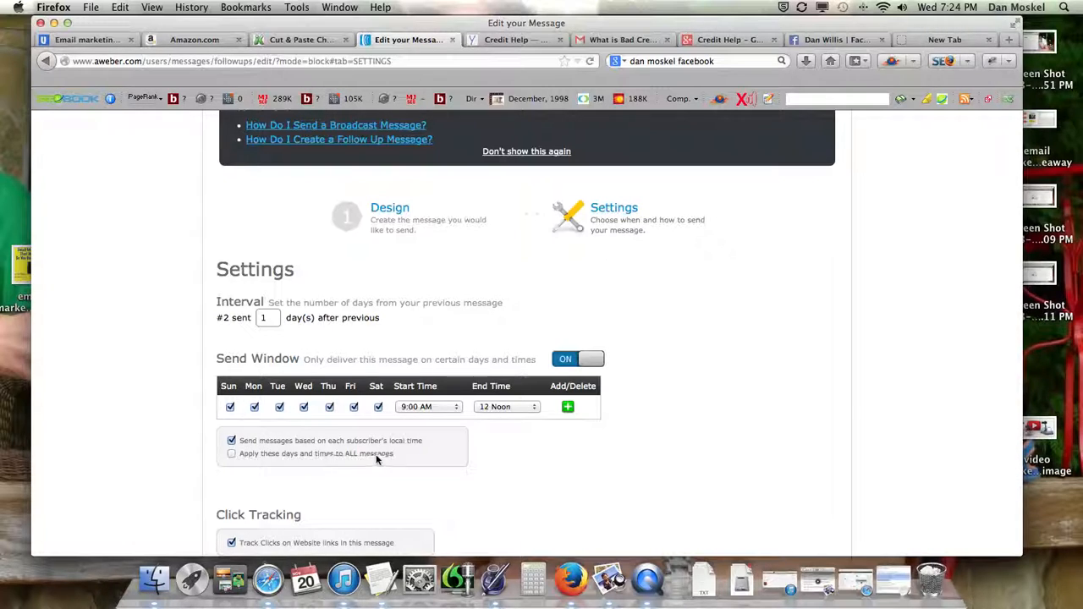
click(232, 454)
scroll(485, 447, down, 3)
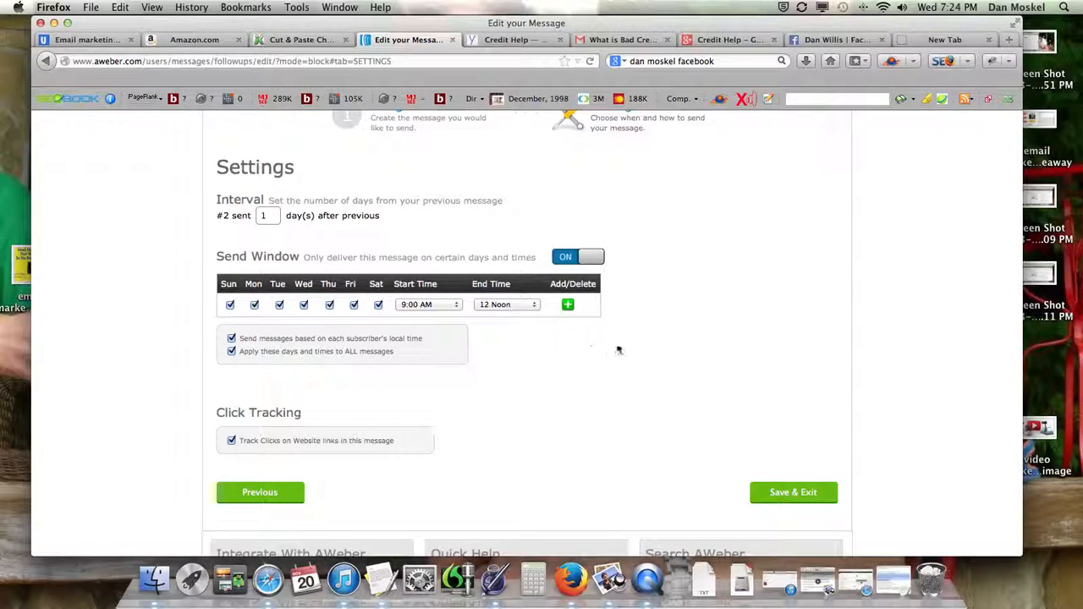
click(794, 494)
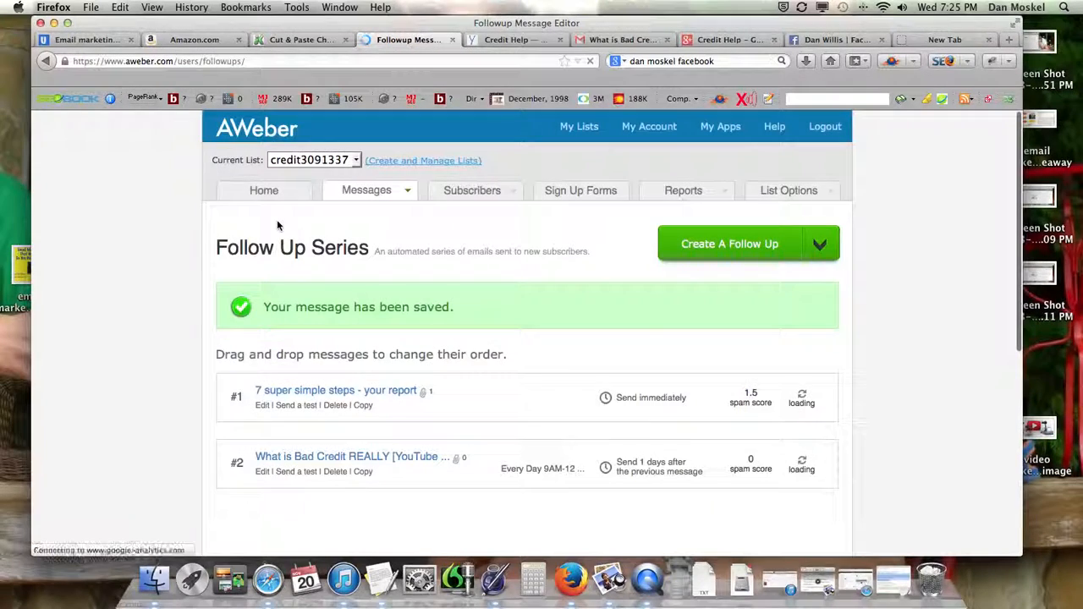
Look over the follow-up series and reopen the "What is Bad Credit REALLY [YouTube video]" message in the design editor
scroll(378, 416, down, 2)
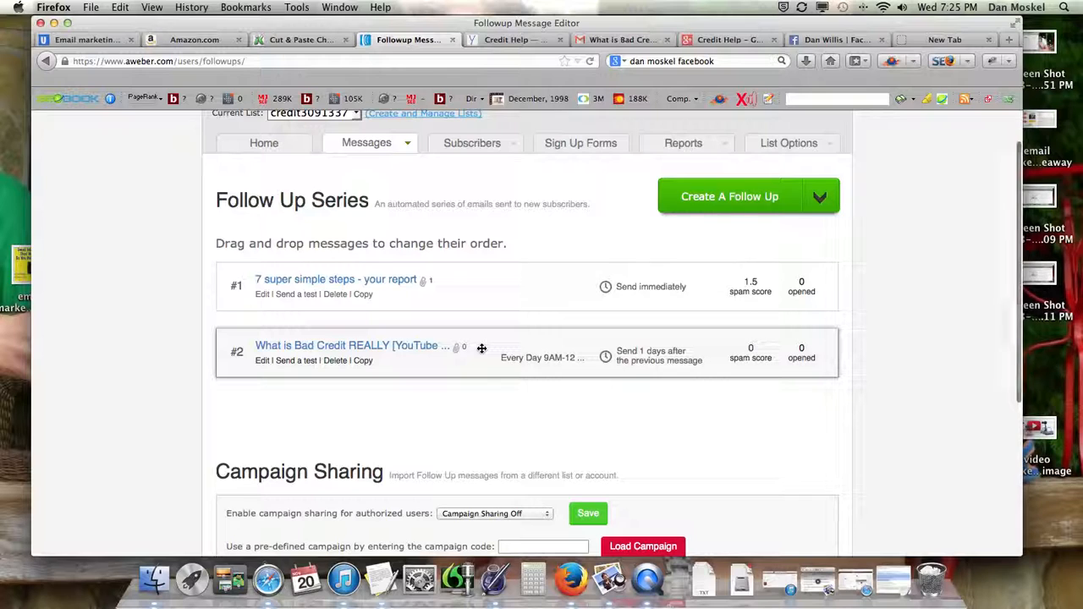
scroll(481, 347, up, 2)
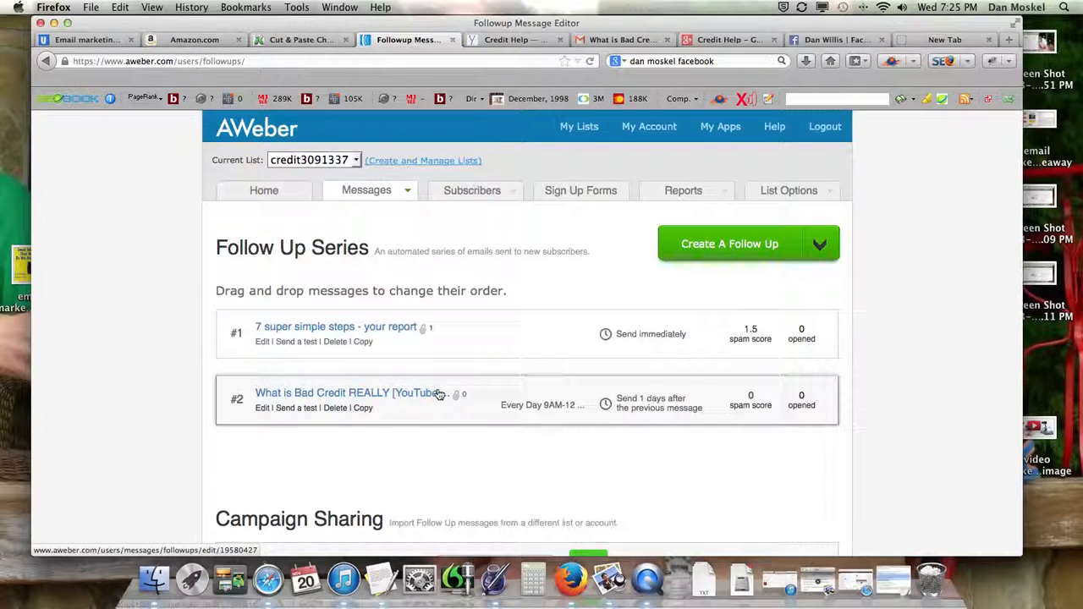
click(315, 396)
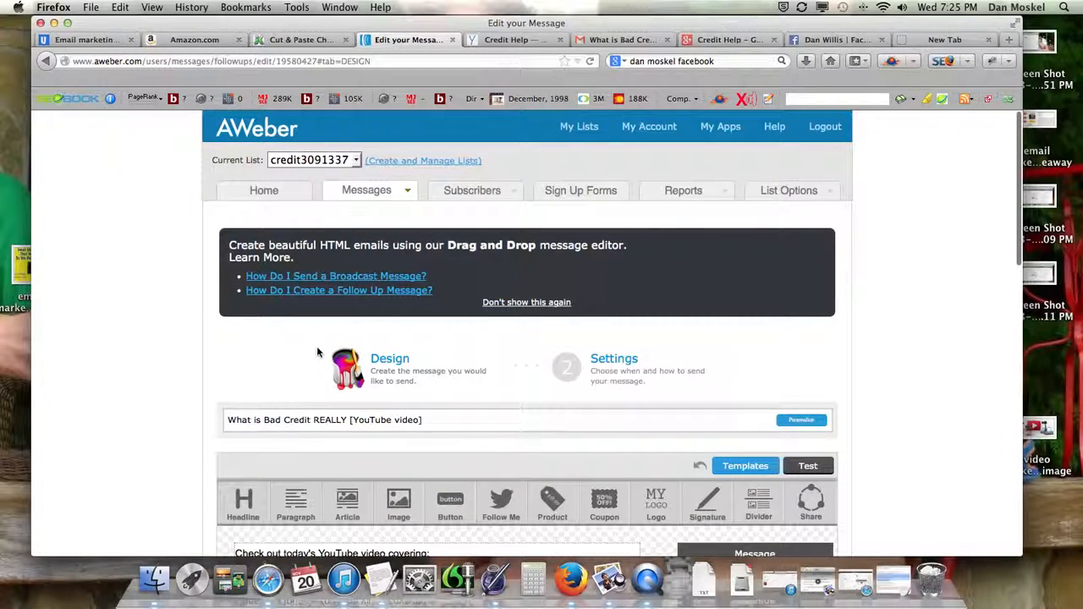
scroll(201, 345, down, 5)
scroll(199, 340, down, 3)
scroll(199, 340, up, 5)
scroll(240, 345, down, 2)
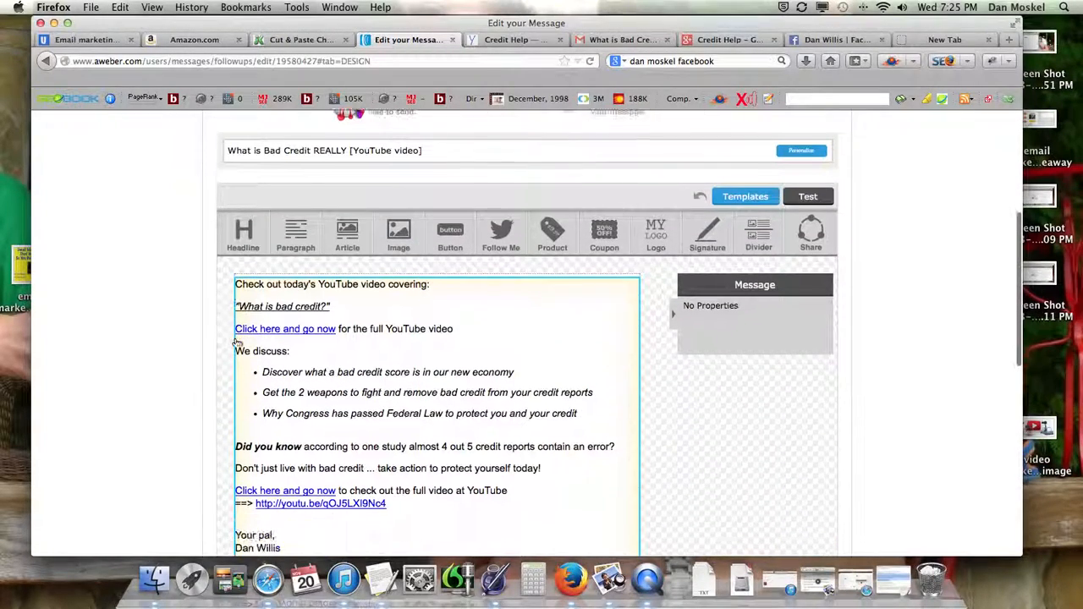
Add a centered image block at the end of the message, below the Facebook link
drag(398, 241, 287, 256)
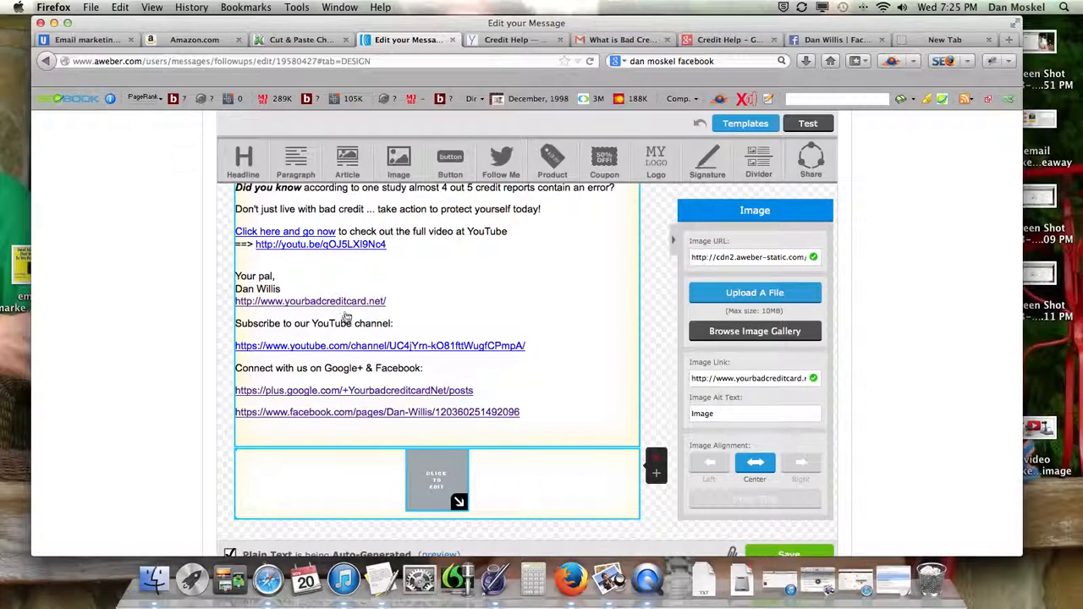
scroll(348, 315, up, 5)
scroll(346, 316, down, 8)
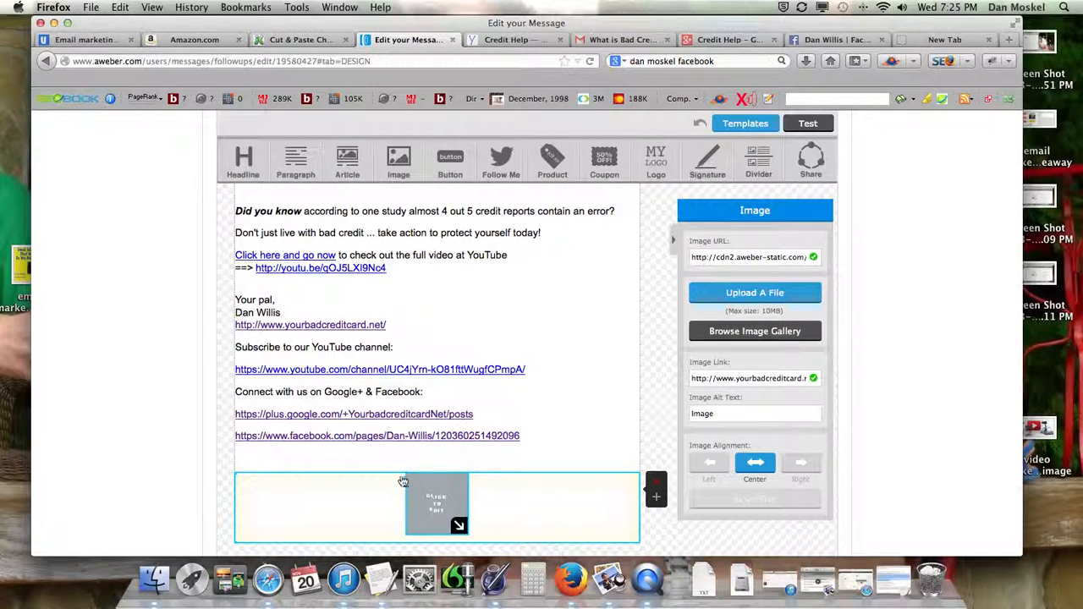
Cut the sign-off from "Your pal," through the Facebook link out of the main paragraph and remove the empty line left after the YouTube link
scroll(402, 481, up, 5)
scroll(403, 481, down, 5)
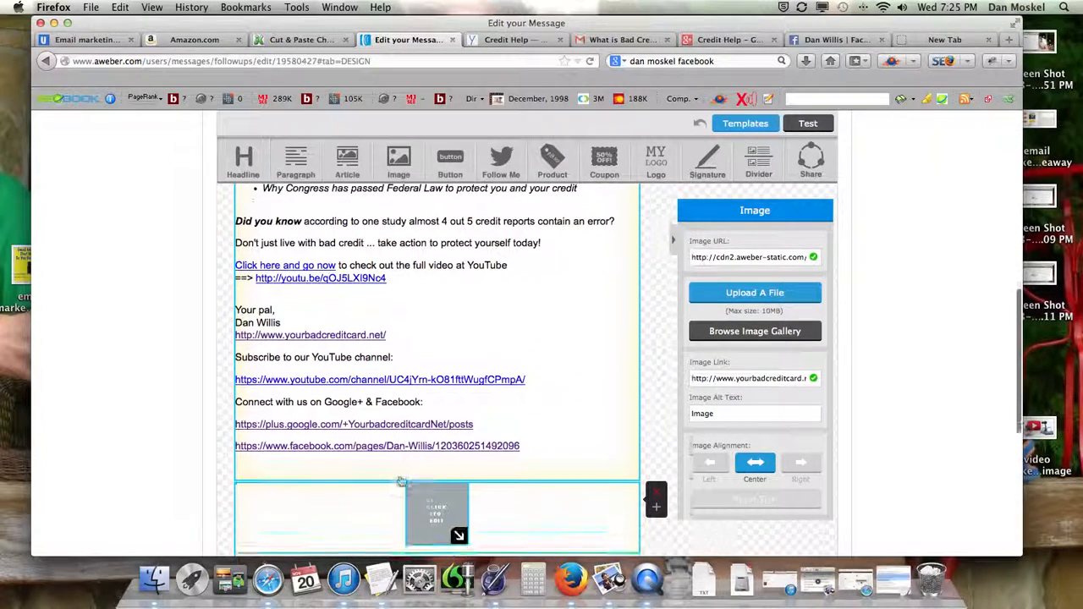
click(529, 440)
drag(456, 428, 236, 307)
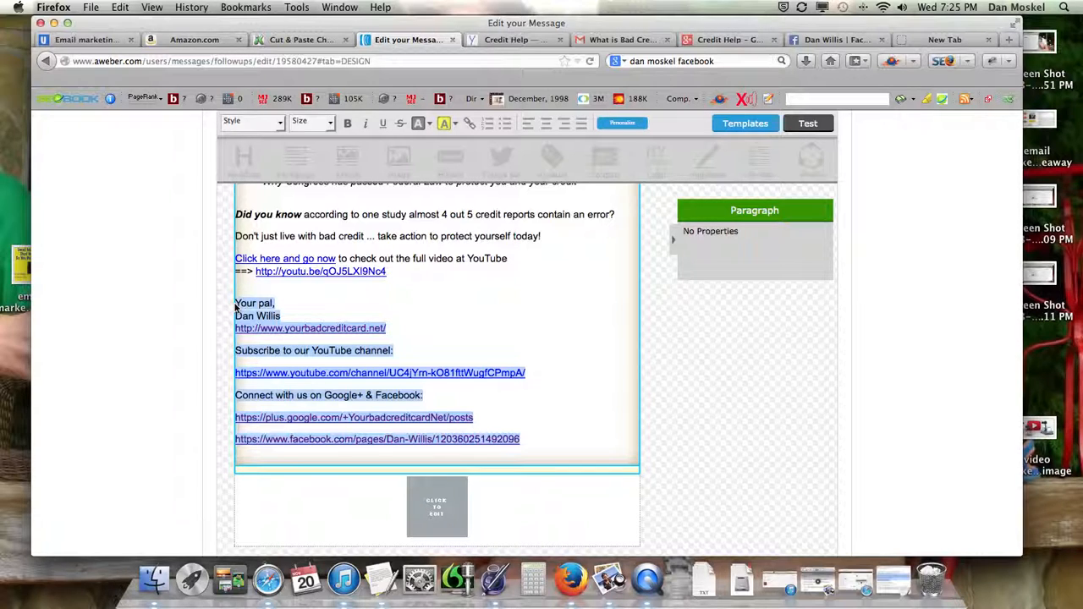
key(BackSpace)
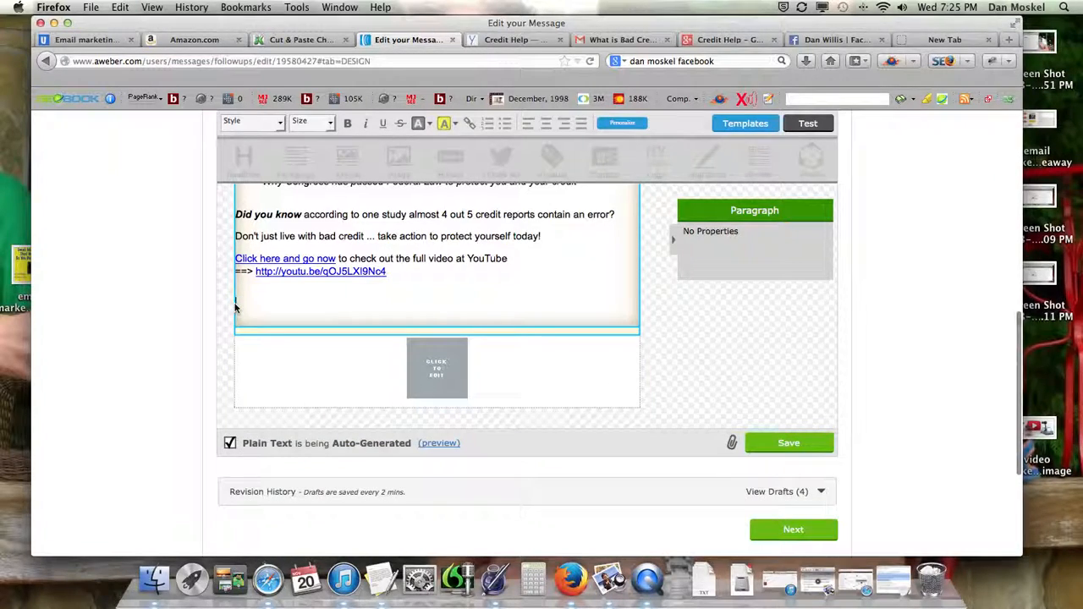
key(BackSpace)
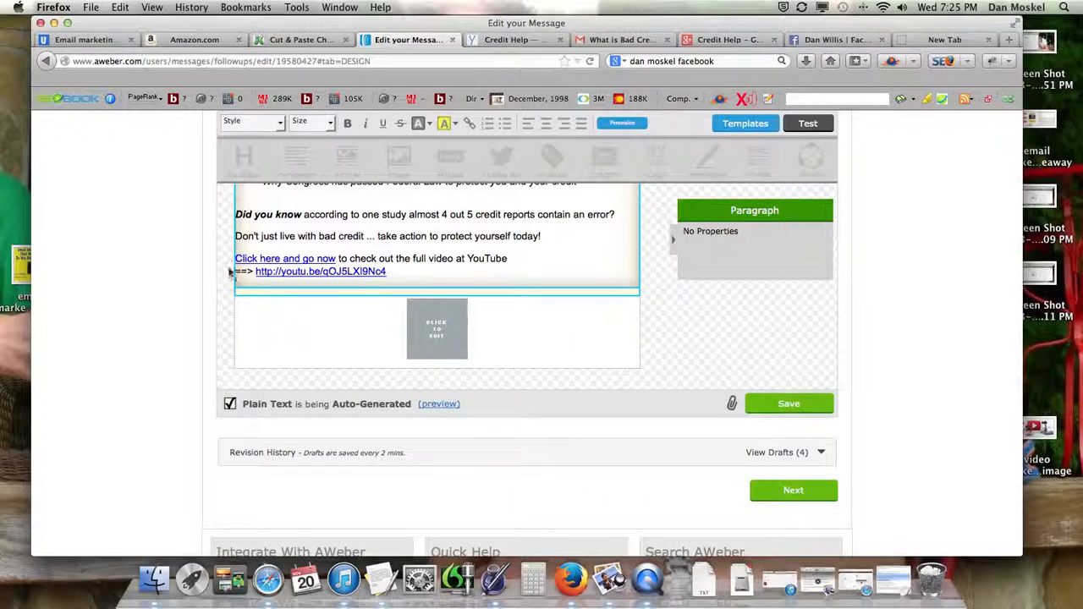
scroll(545, 356, up, 3)
scroll(427, 478, up, 5)
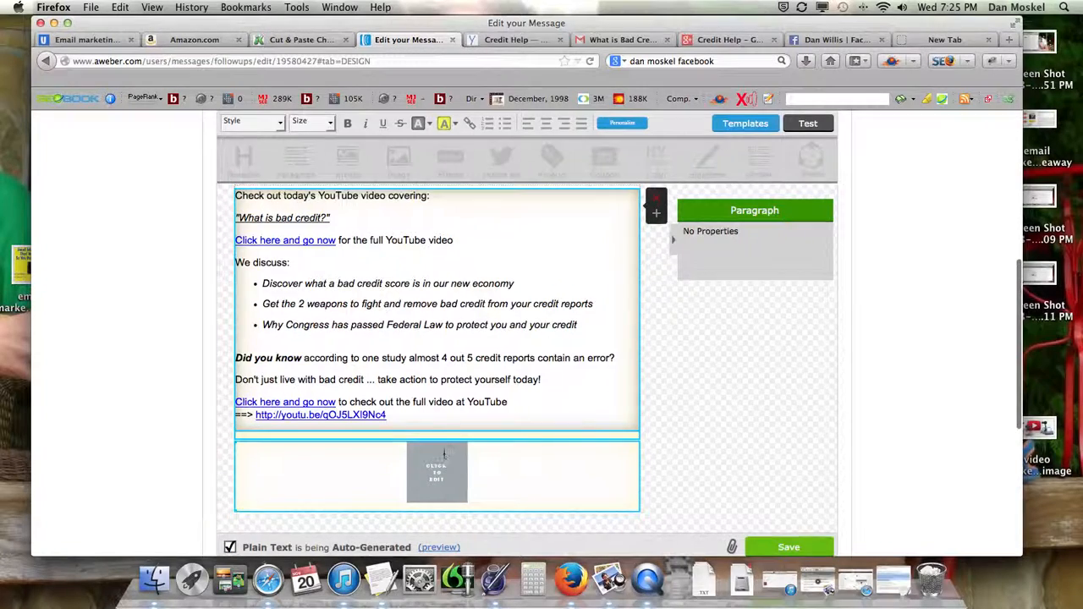
Add a new paragraph block directly below the image block
scroll(440, 457, down, 3)
click(387, 484)
scroll(386, 488, down, 1)
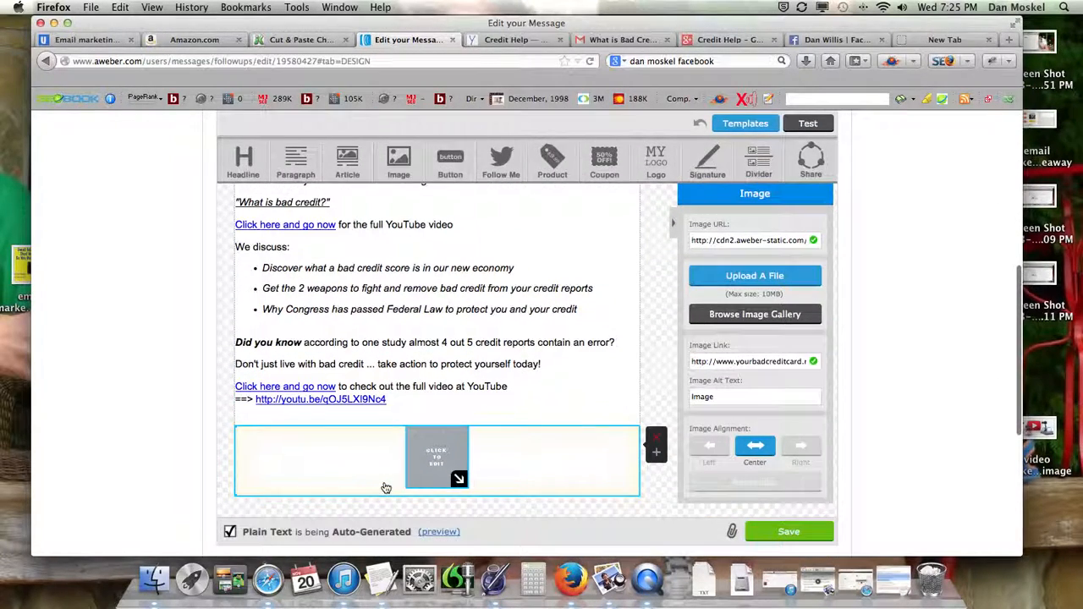
drag(291, 163, 364, 238)
scroll(368, 243, up, 5)
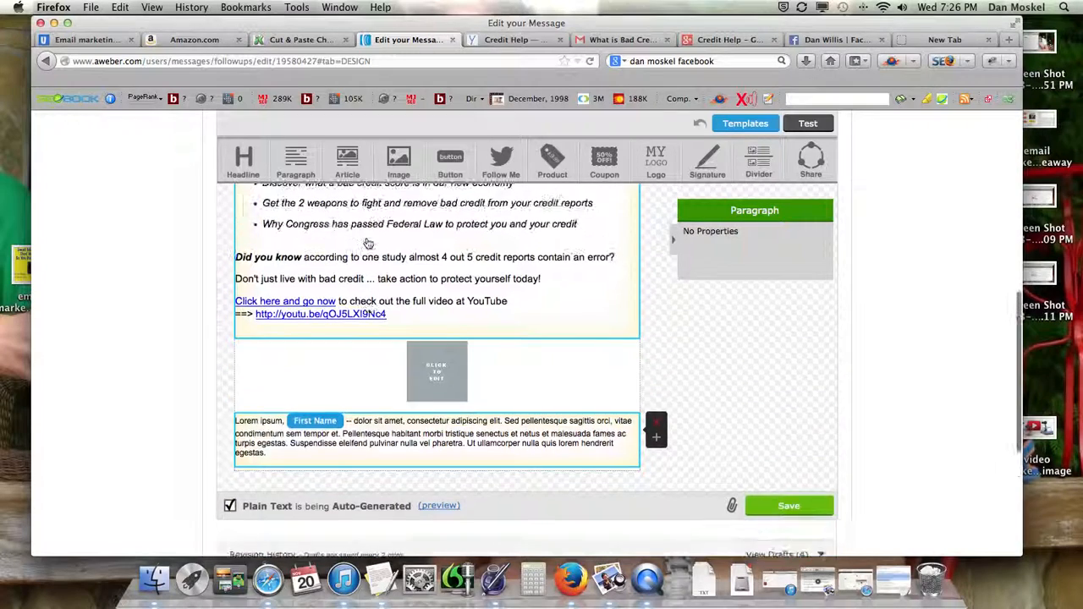
scroll(368, 244, up, 1)
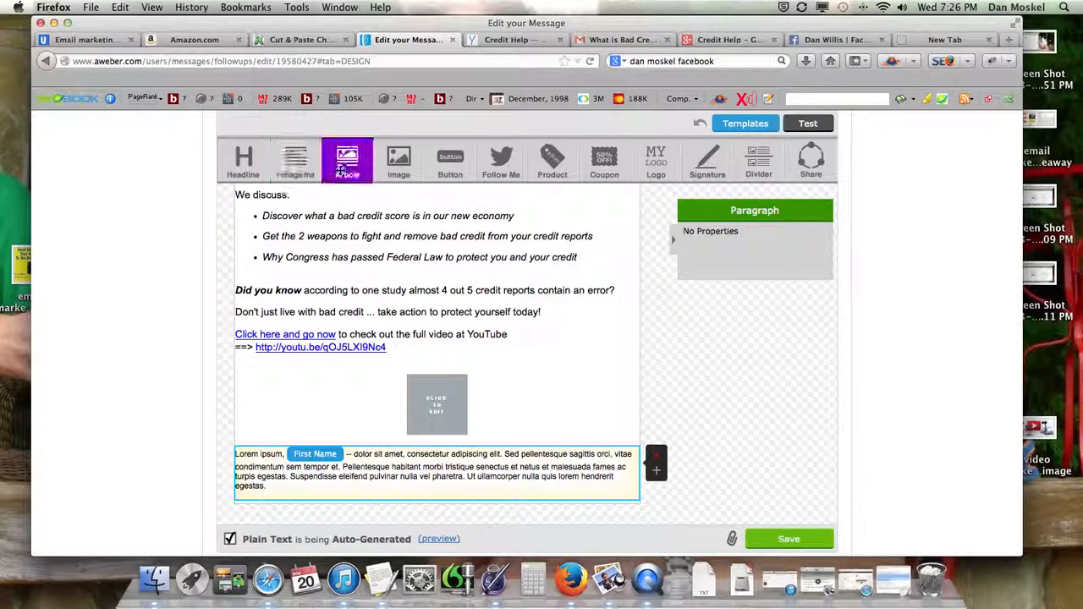
Replace the placeholder text in the new paragraph block with the cut sign-off and its website, YouTube, Google+ and Facebook links
scroll(315, 332, up, 5)
scroll(296, 422, down, 6)
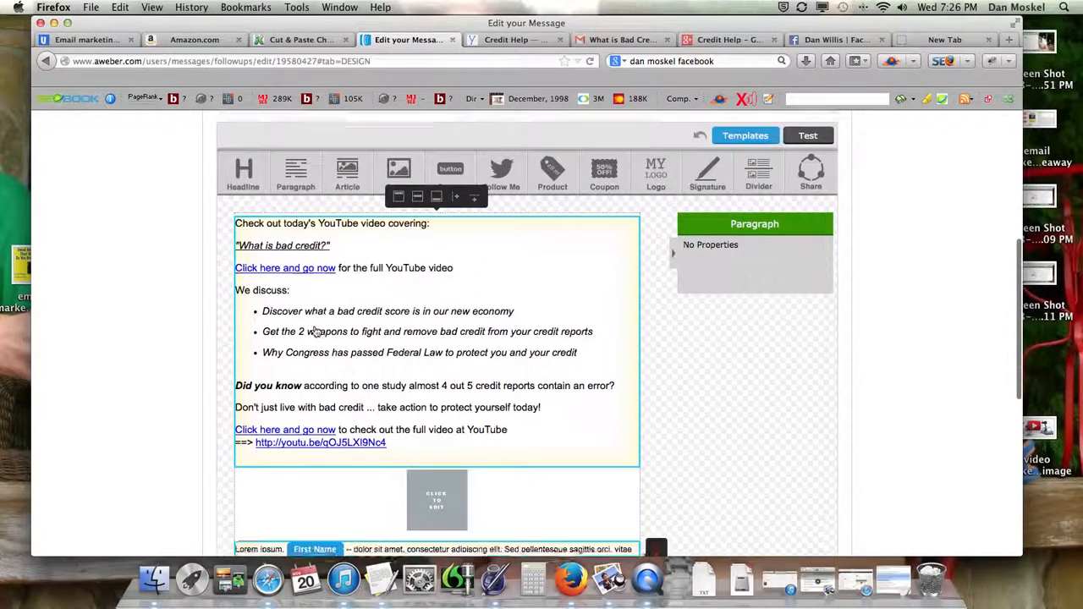
click(292, 464)
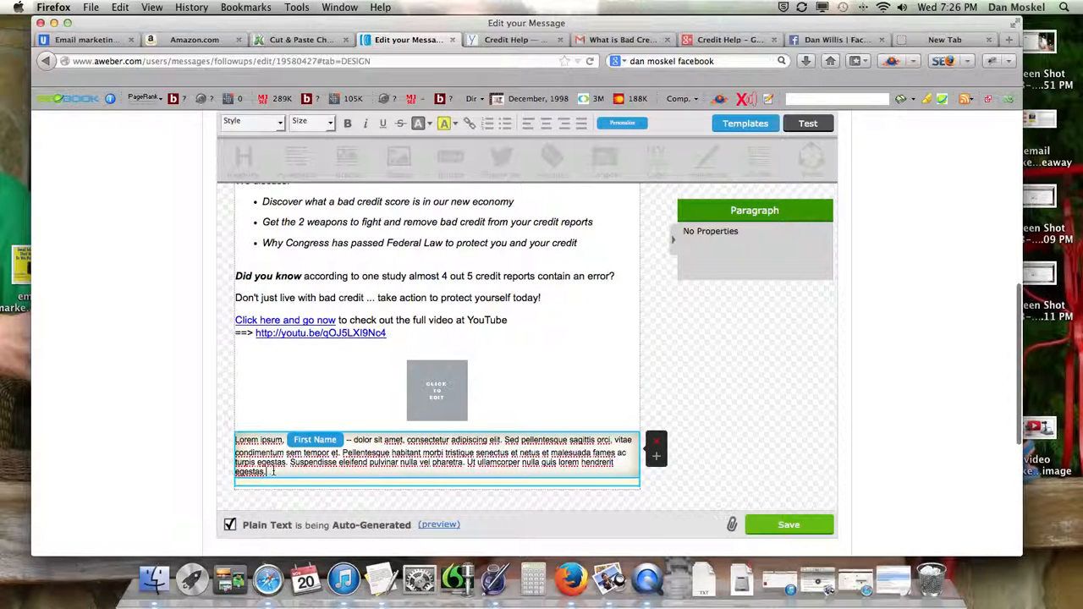
drag(269, 472, 210, 432)
key(super+v)
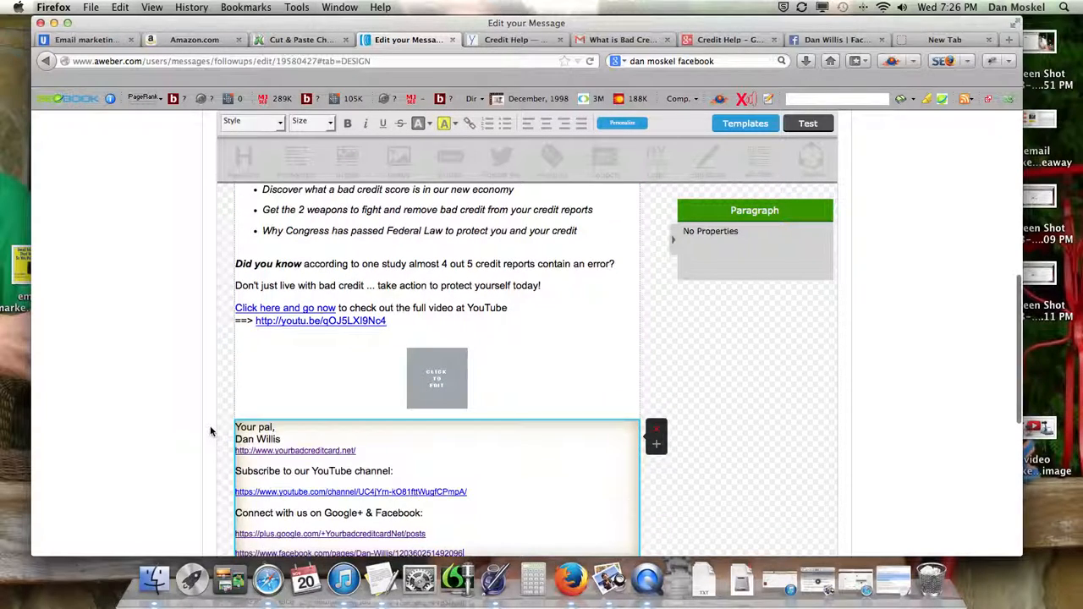
scroll(313, 433, down, 3)
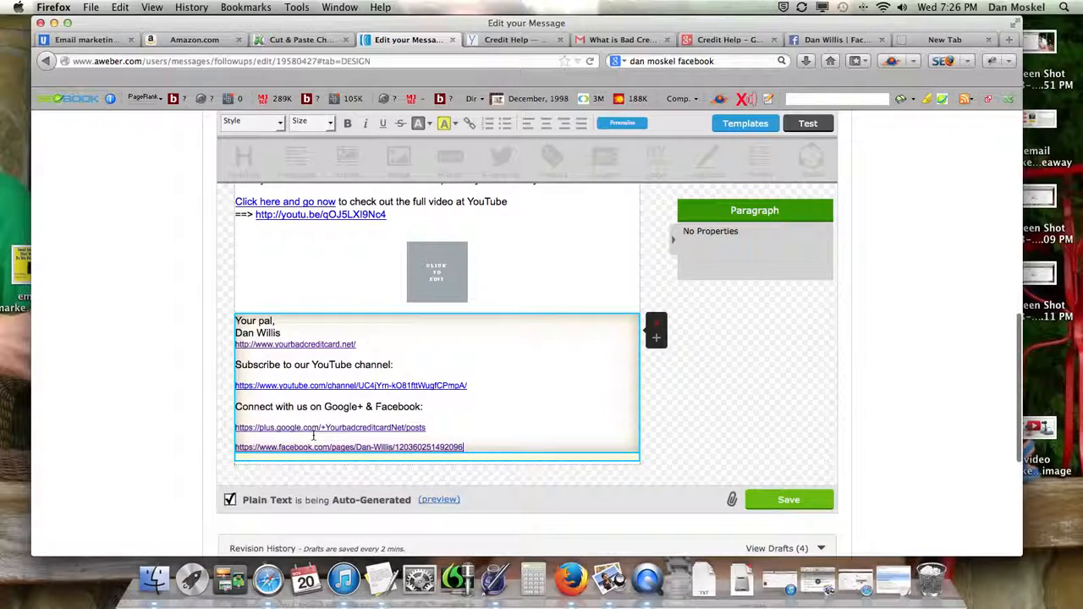
Format the whole sign-off paragraph below the image in Arial at 15px
mouse_move(475, 446)
mouse_down()
mouse_move(364, 427)
mouse_move(234, 315)
mouse_up()
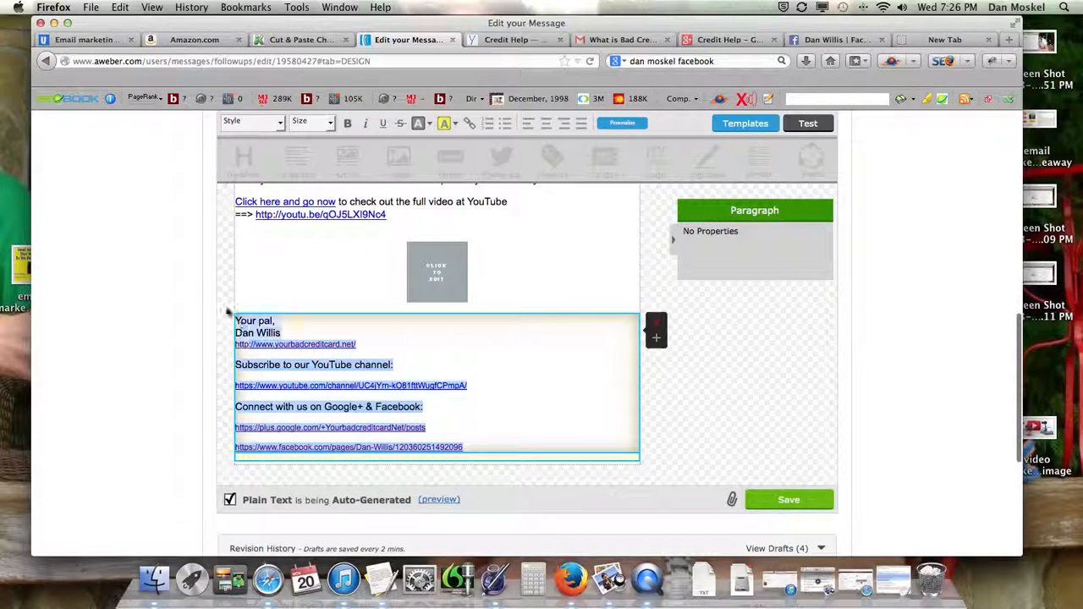
click(280, 125)
click(241, 142)
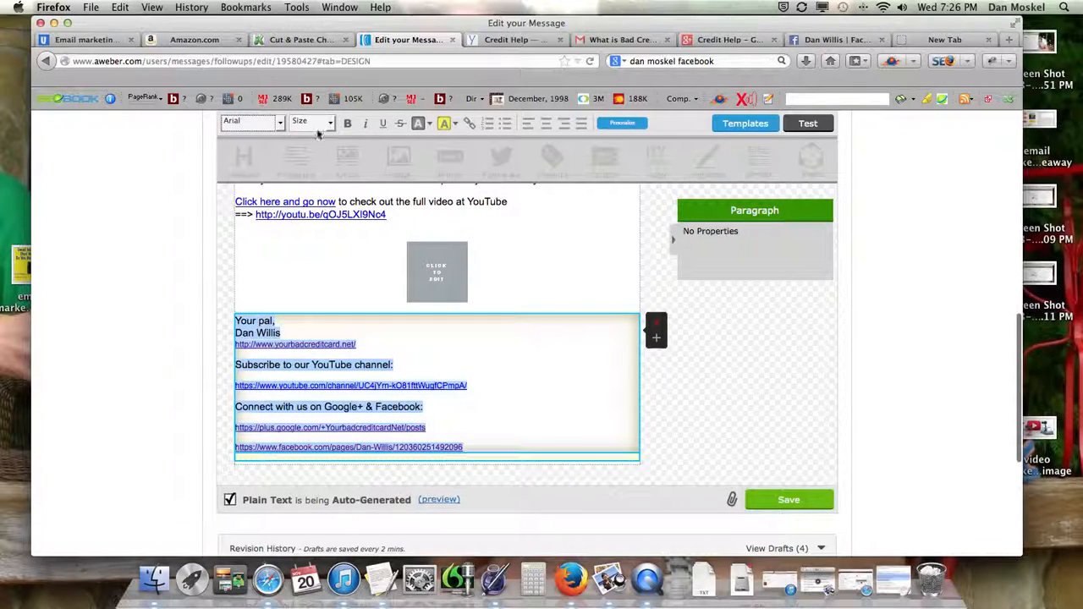
click(313, 122)
click(302, 186)
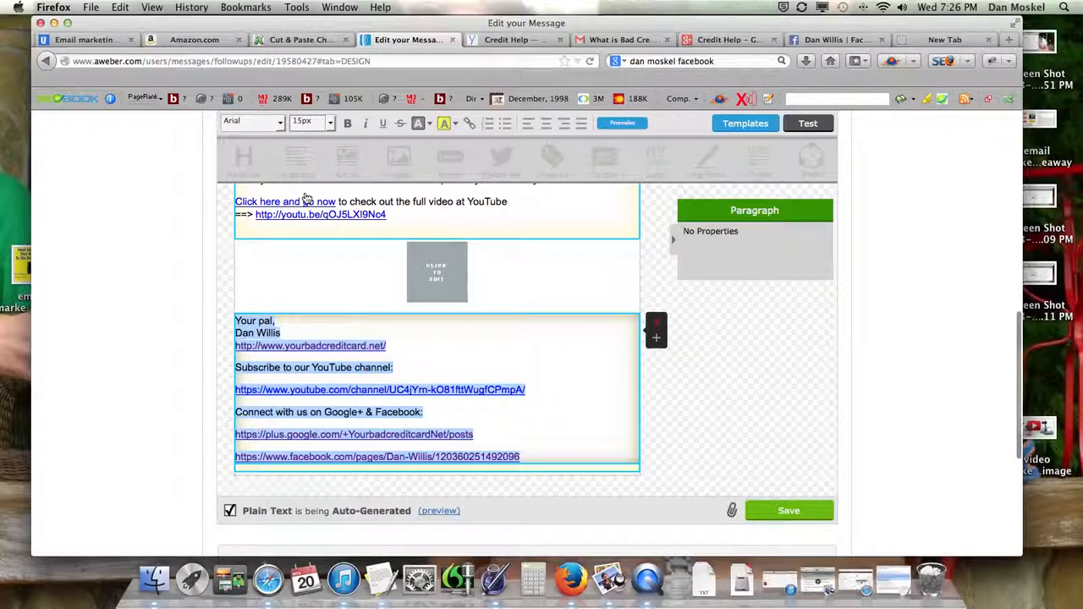
click(455, 359)
Try left alignment on the image block between the two paragraphs and set it back to center
scroll(454, 356, up, 5)
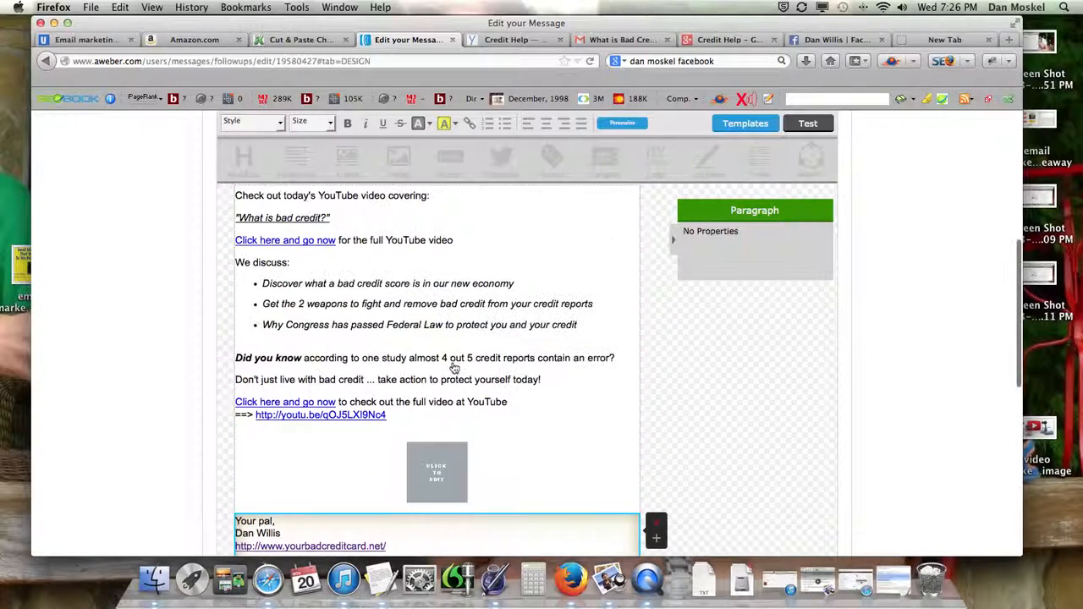
scroll(444, 356, down, 4)
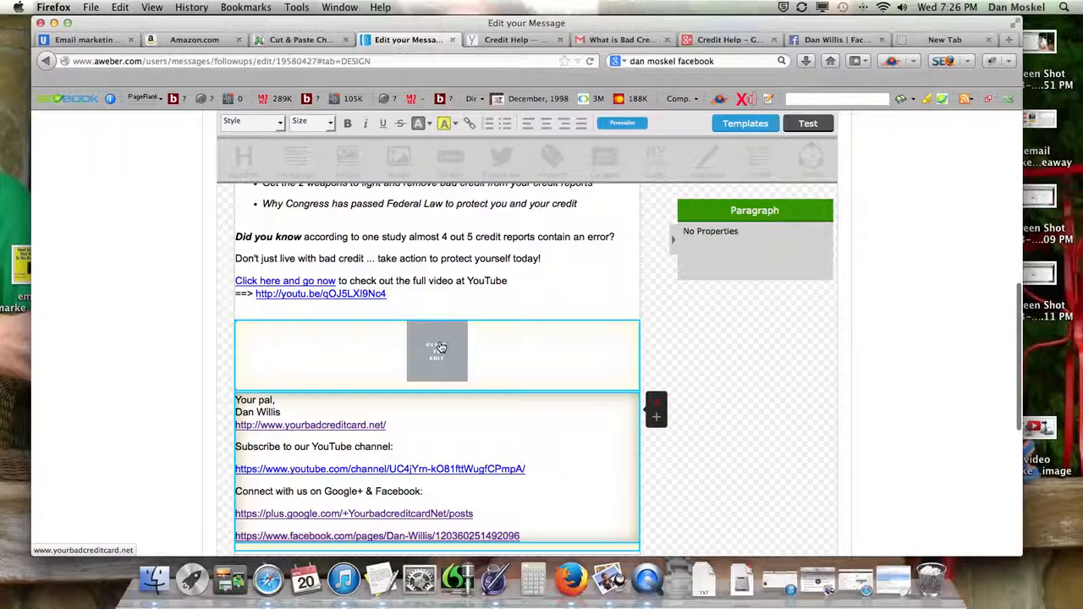
click(440, 348)
scroll(555, 379, up, 1)
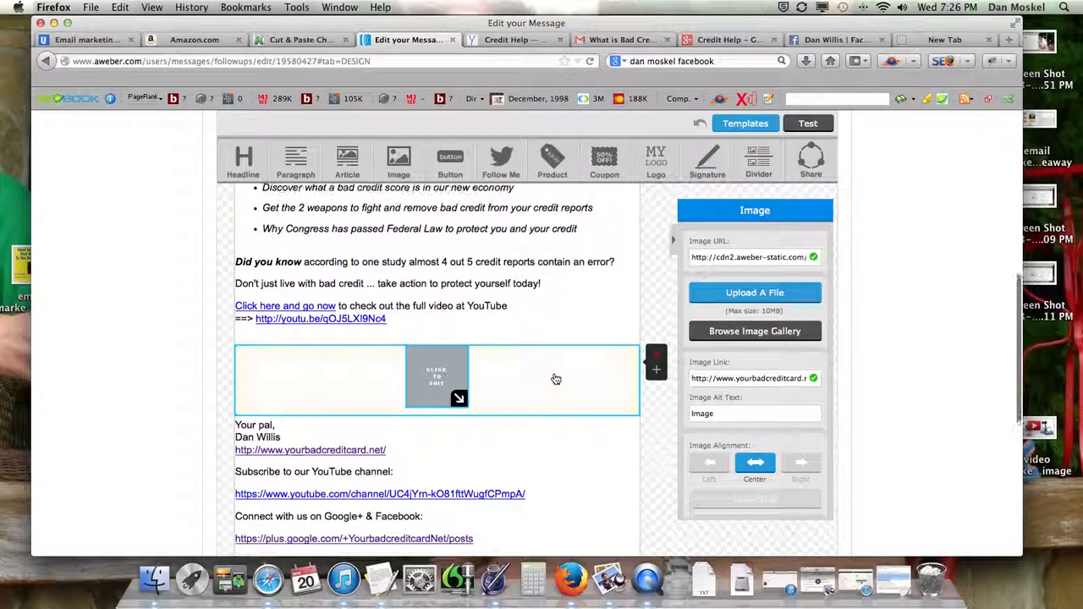
click(710, 465)
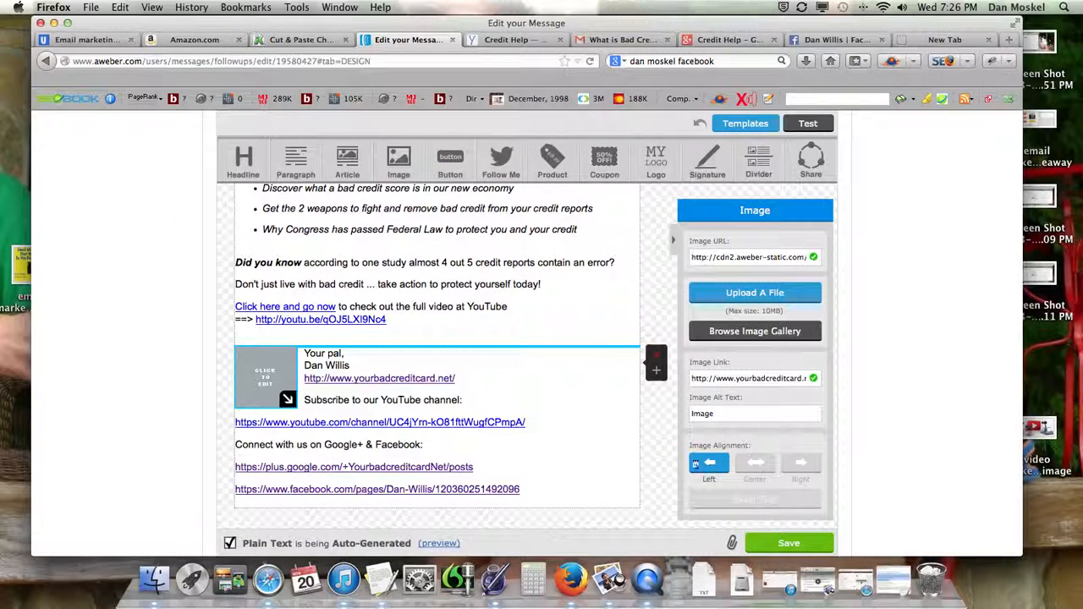
click(755, 462)
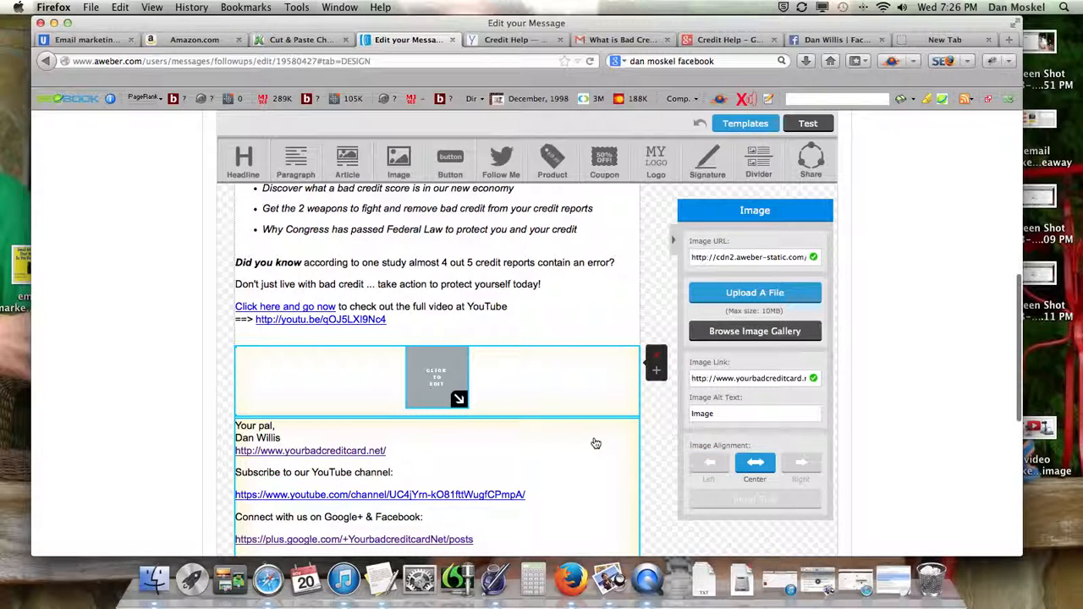
Check the image gallery for available images, preview the "bad credit video image" file in Preview, and return to the image block's settings
scroll(587, 443, up, 3)
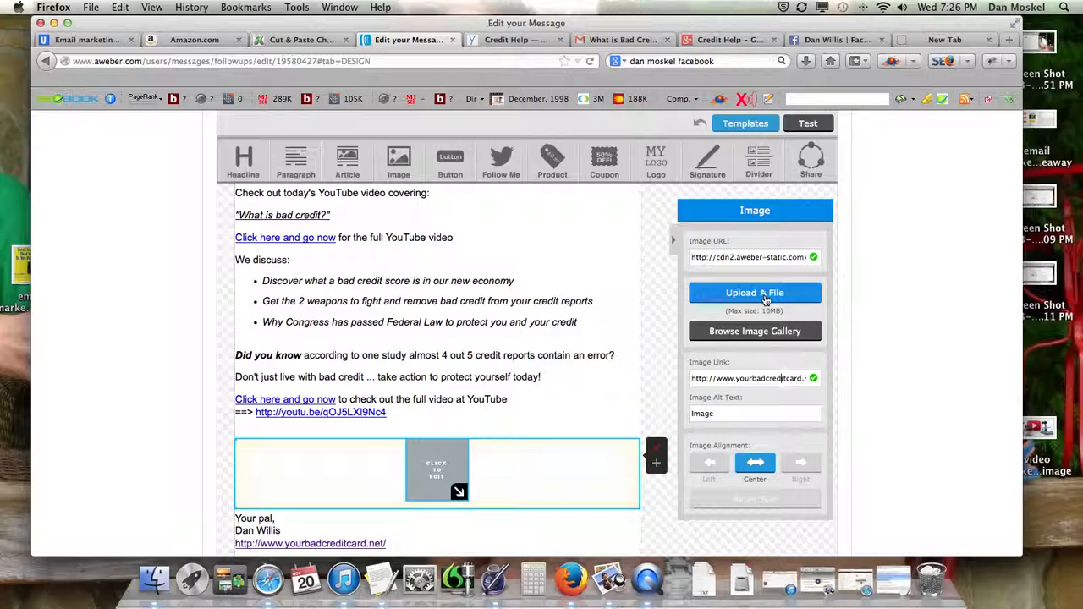
click(758, 336)
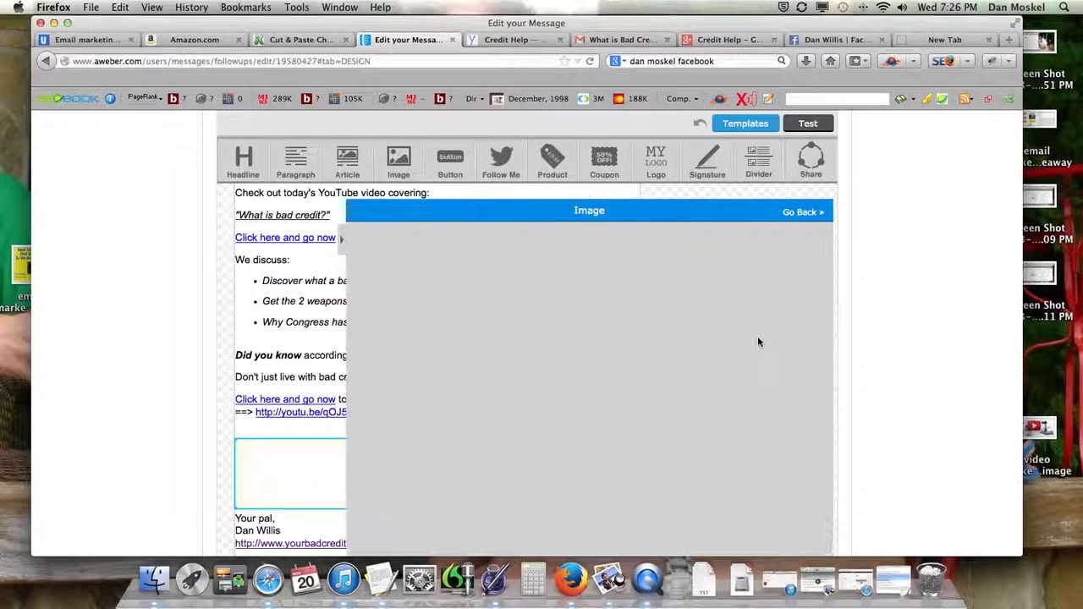
click(817, 581)
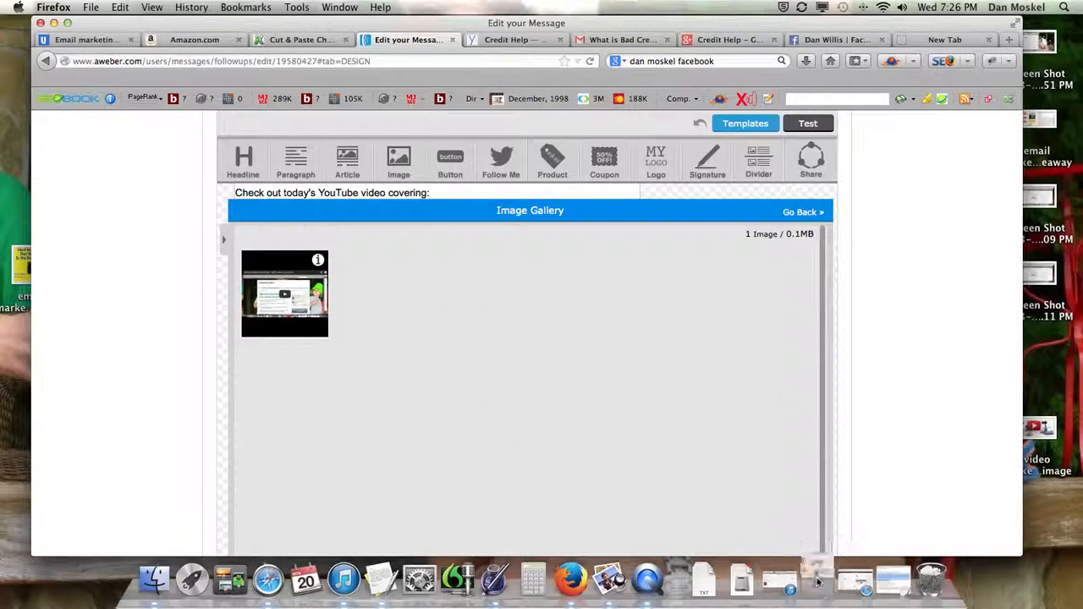
drag(228, 34, 530, 67)
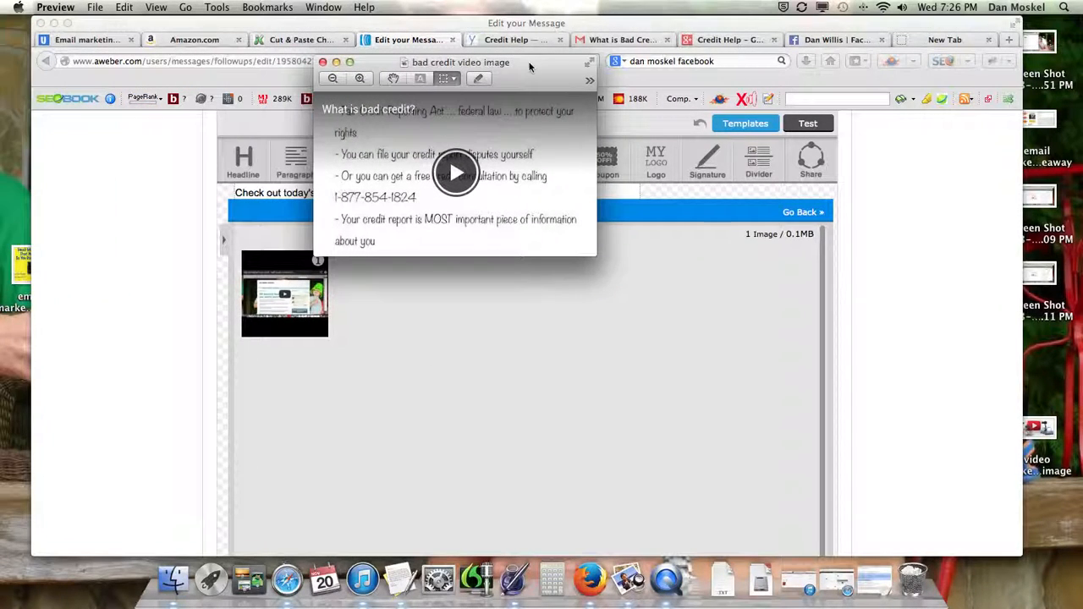
click(336, 62)
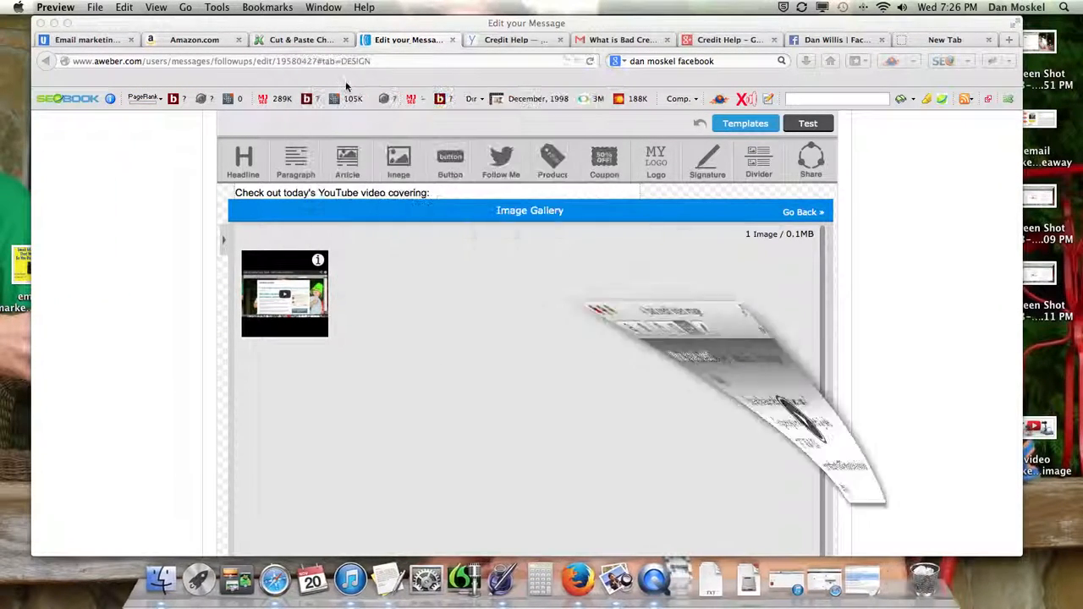
click(806, 212)
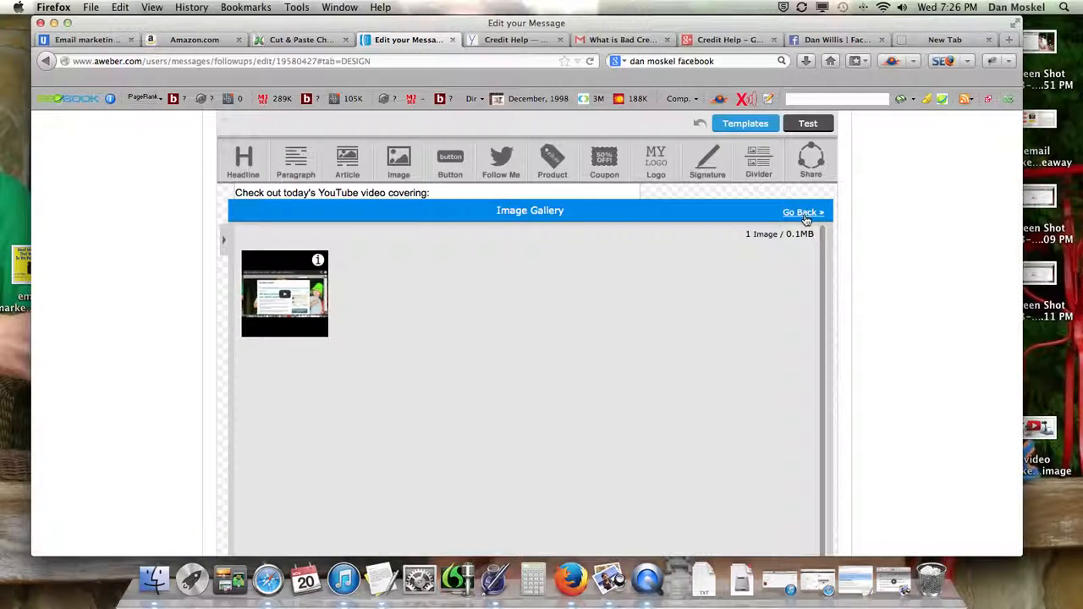
click(806, 212)
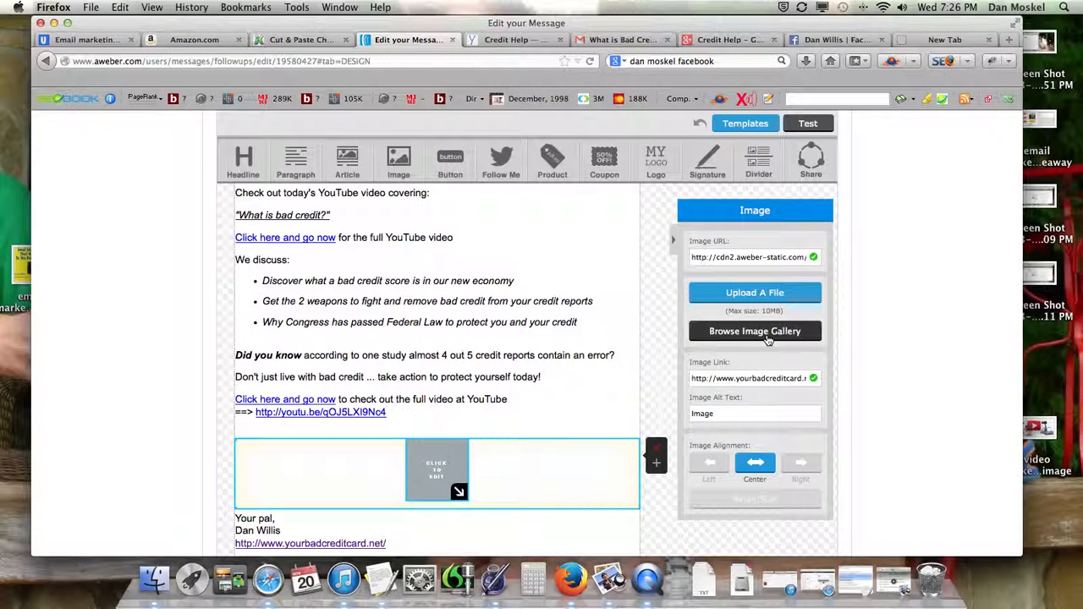
Upload the "bad credit video image" file from the Desktop into the image block
click(754, 294)
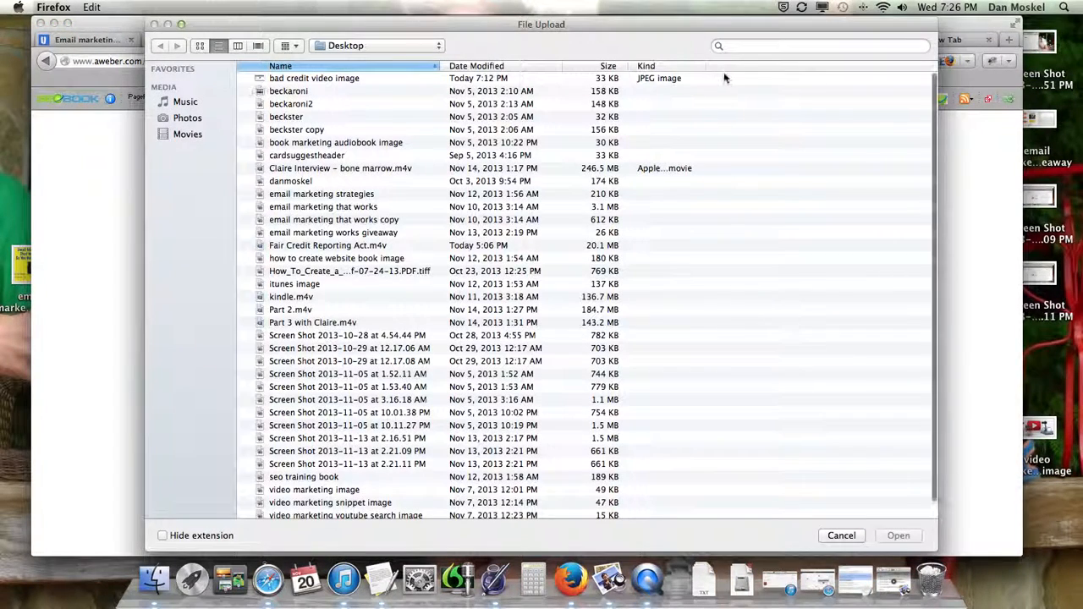
click(342, 78)
click(898, 535)
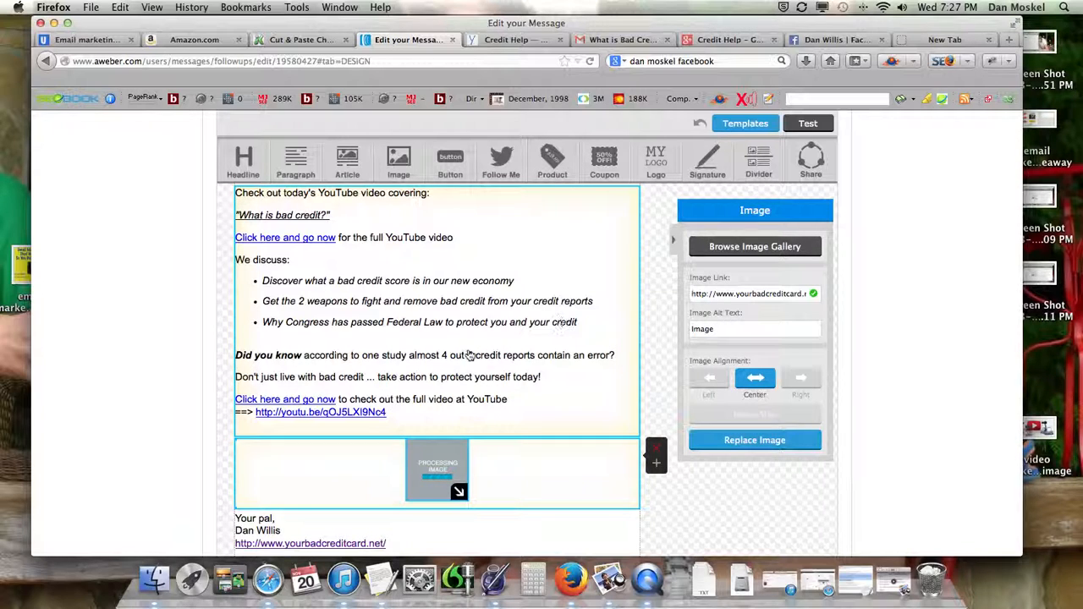
Copy the youtu.be video address from the end of the main paragraph and set it as the uploaded image's link
click(394, 417)
drag(391, 414, 269, 412)
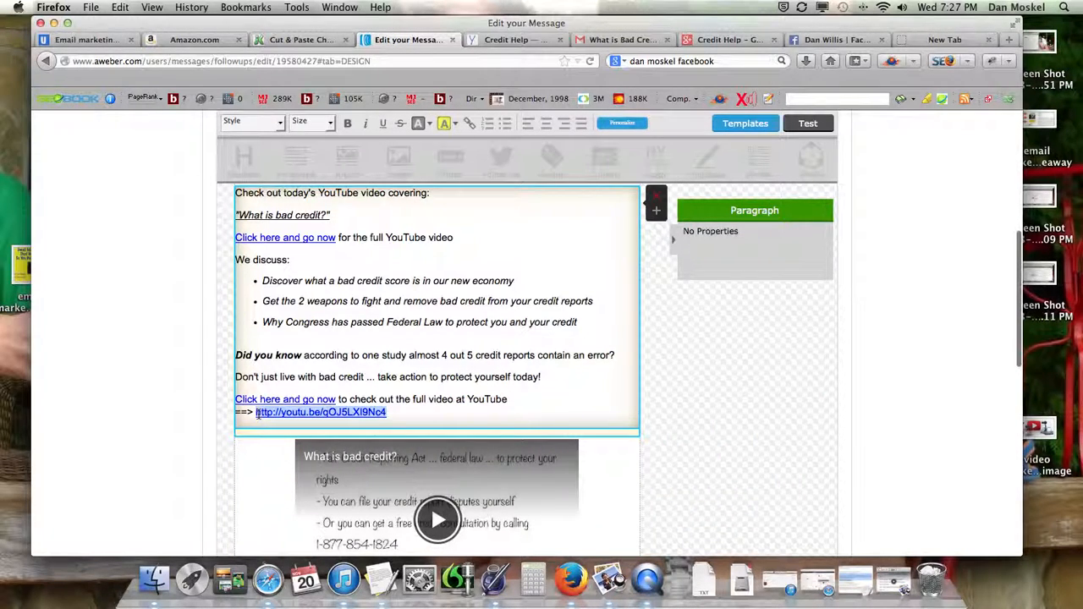
key(super+c)
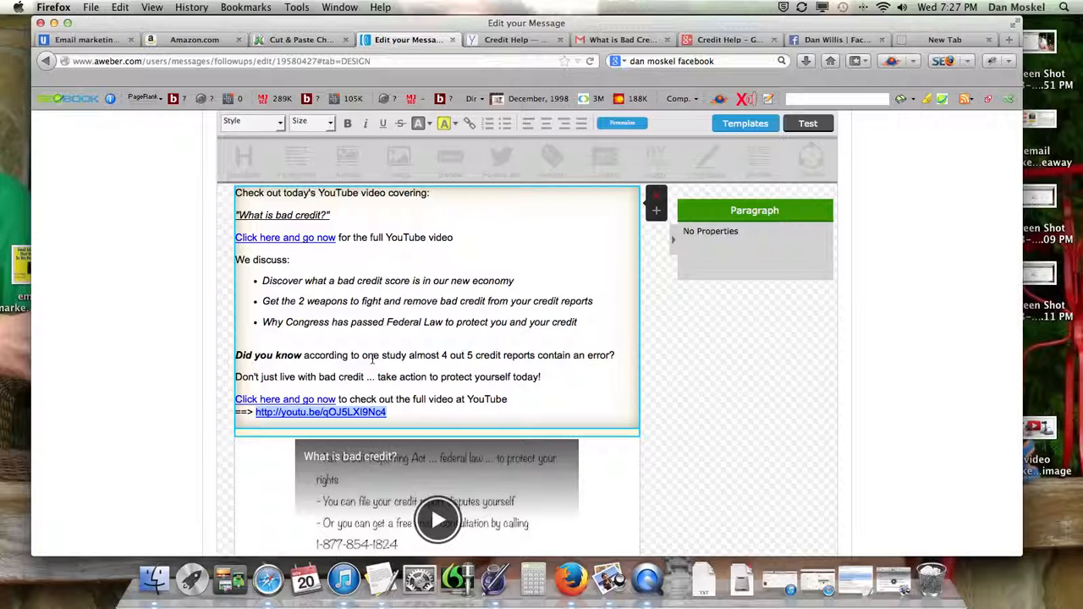
click(472, 511)
scroll(476, 503, down, 2)
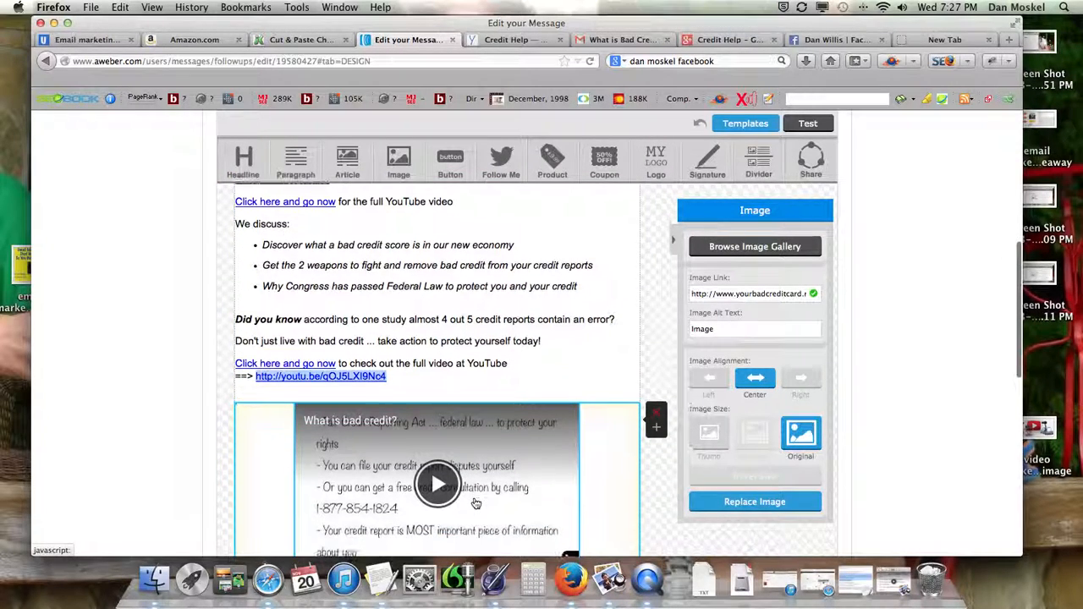
click(766, 294)
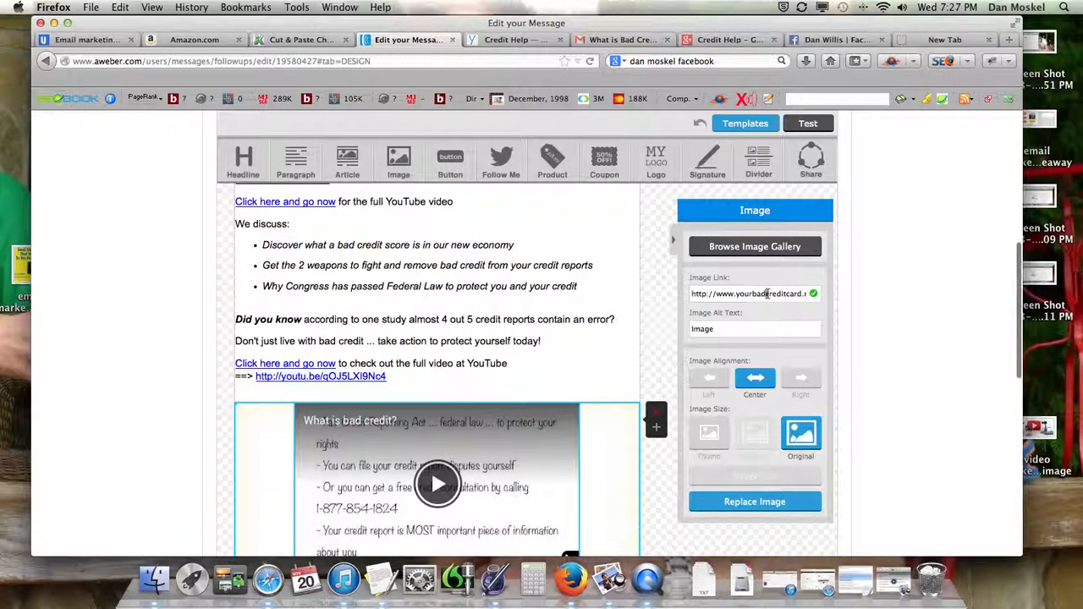
scroll(793, 294, right, 1)
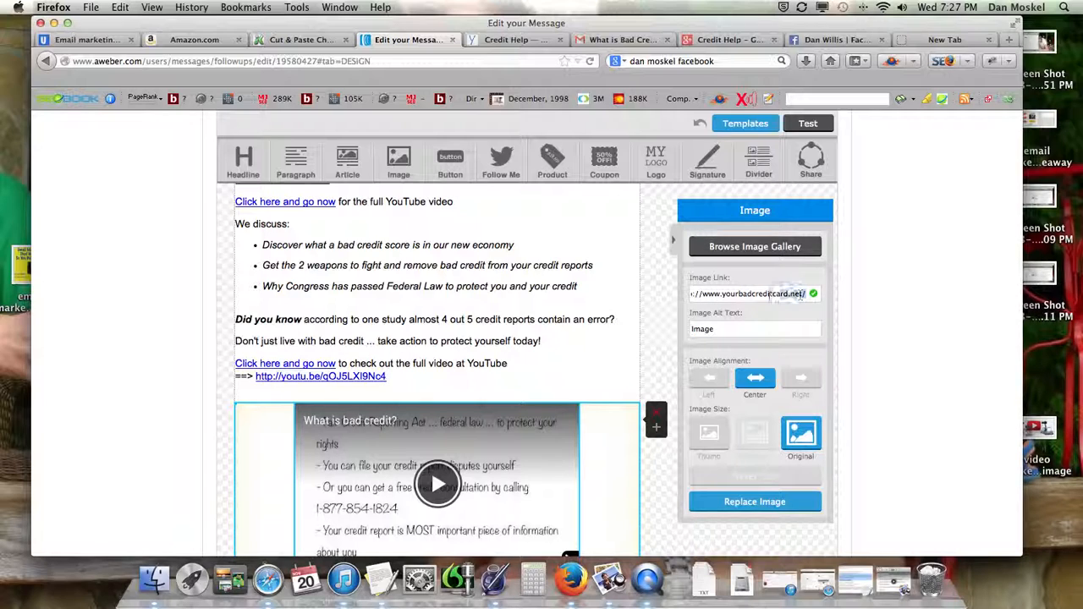
drag(801, 293, 630, 297)
key(super+v)
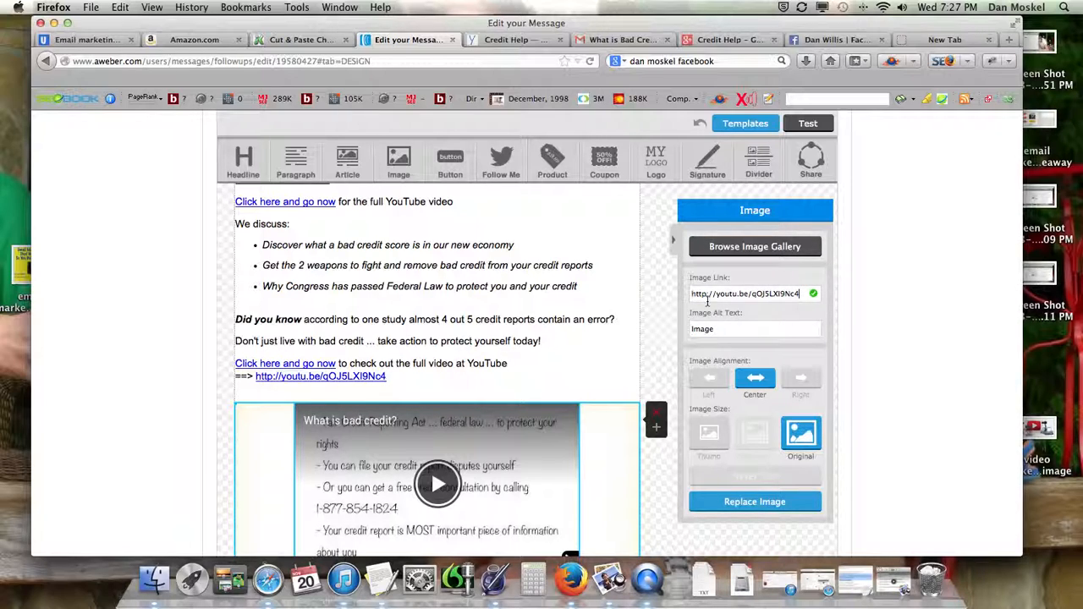
Review the whole follow-up message, from the subject line and main paragraph to the video image and the sign-off links
click(507, 357)
scroll(558, 352, down, 5)
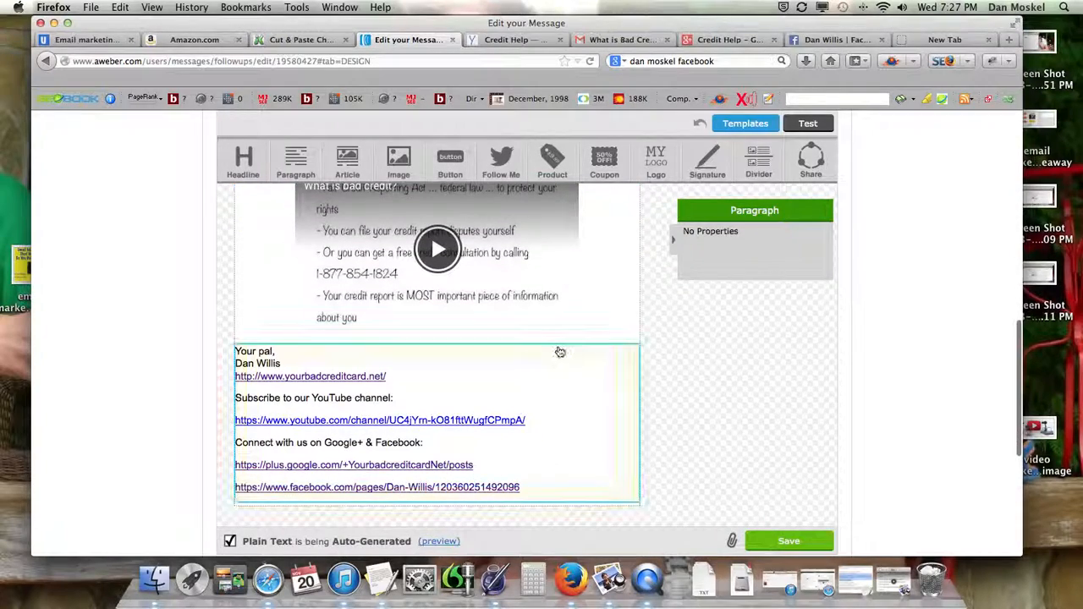
scroll(558, 352, up, 10)
scroll(554, 348, down, 3)
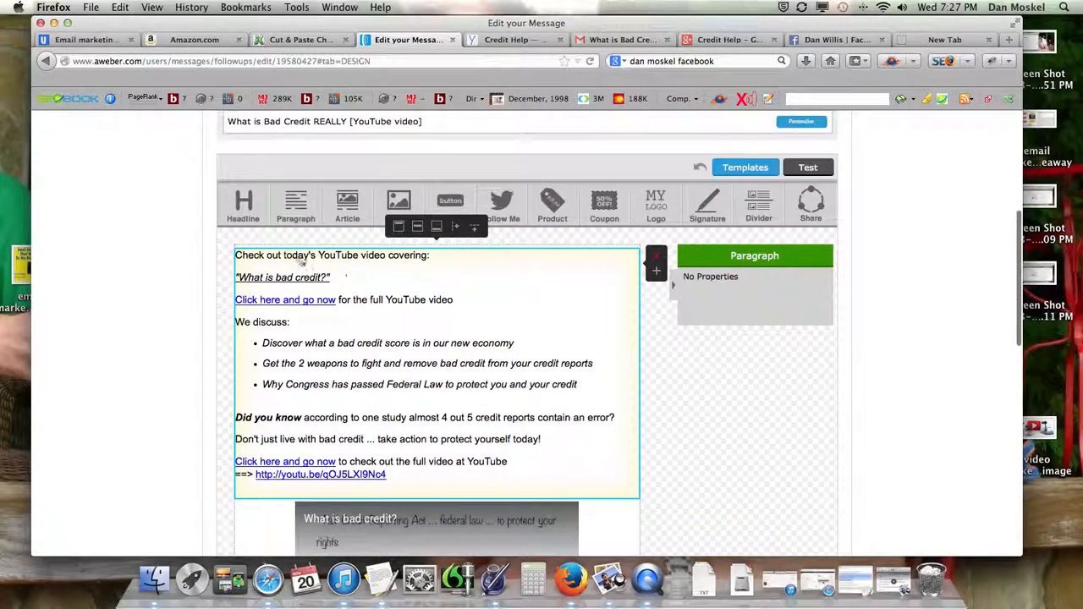
scroll(370, 273, down, 8)
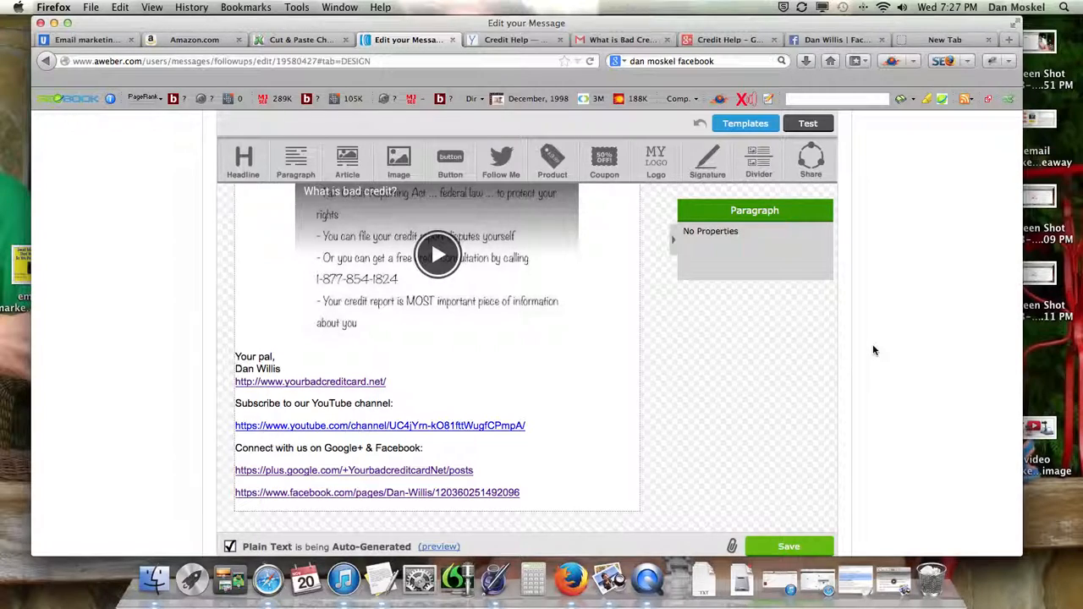
scroll(872, 345, up, 4)
scroll(874, 350, down, 6)
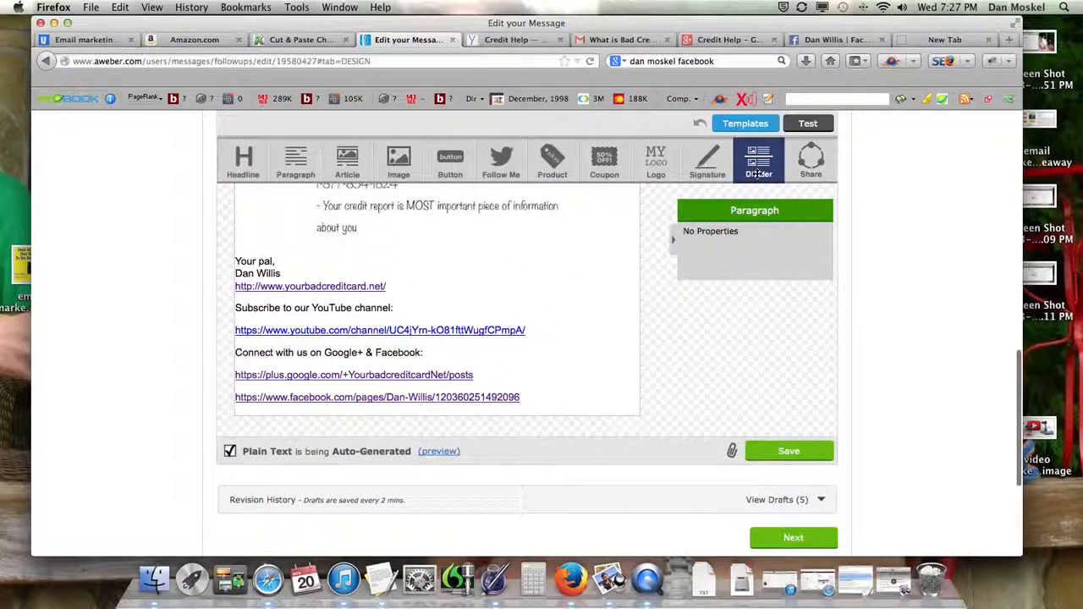
scroll(755, 177, up, 10)
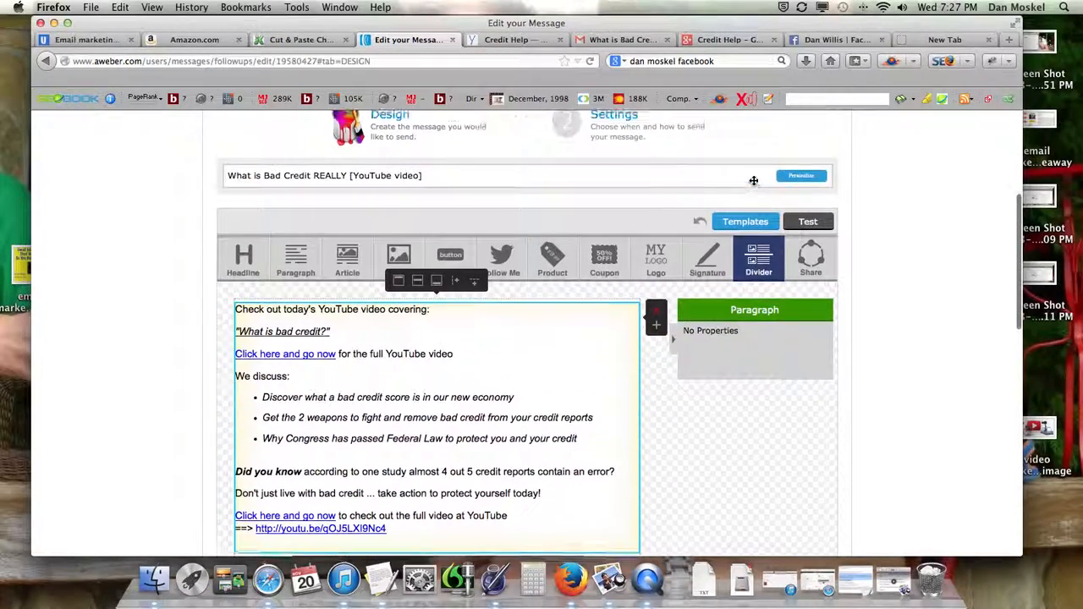
Save the message design, proceed to the delivery settings, and save and exit with the existing interval and send window
scroll(753, 186, down, 8)
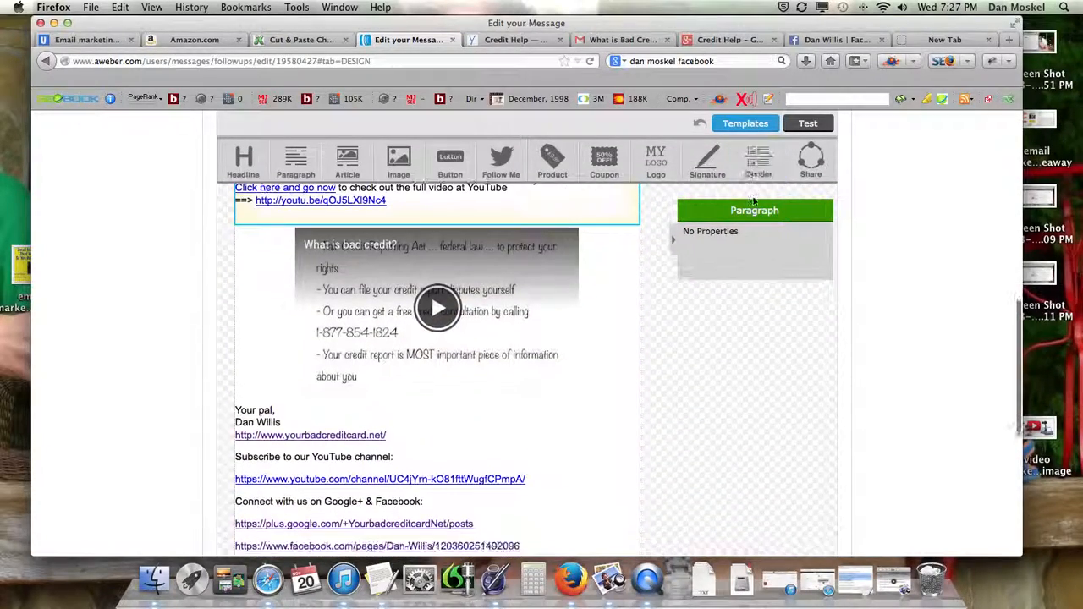
scroll(753, 201, down, 6)
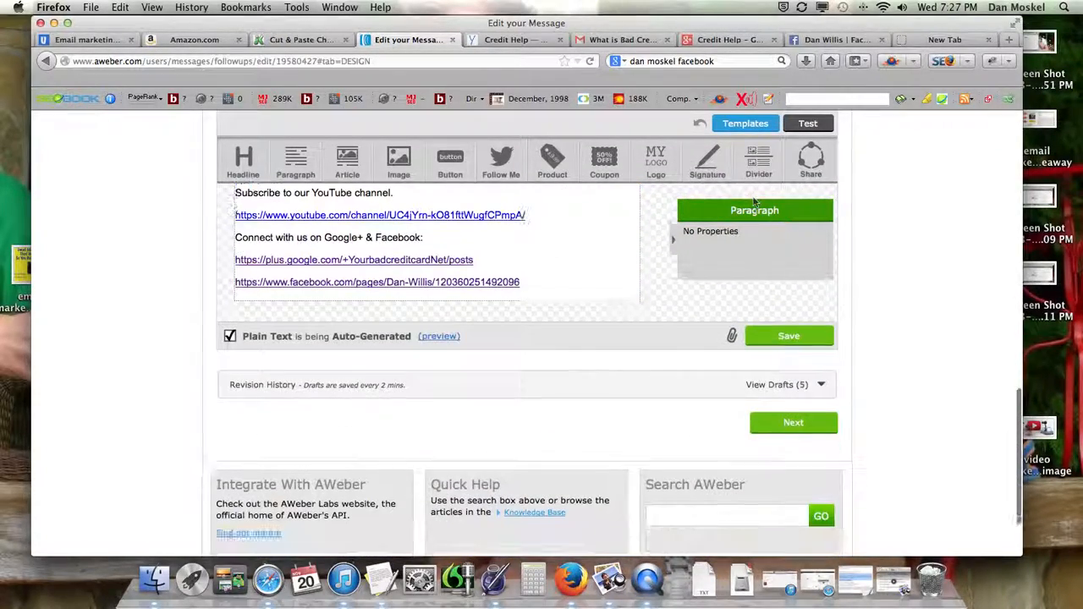
click(788, 336)
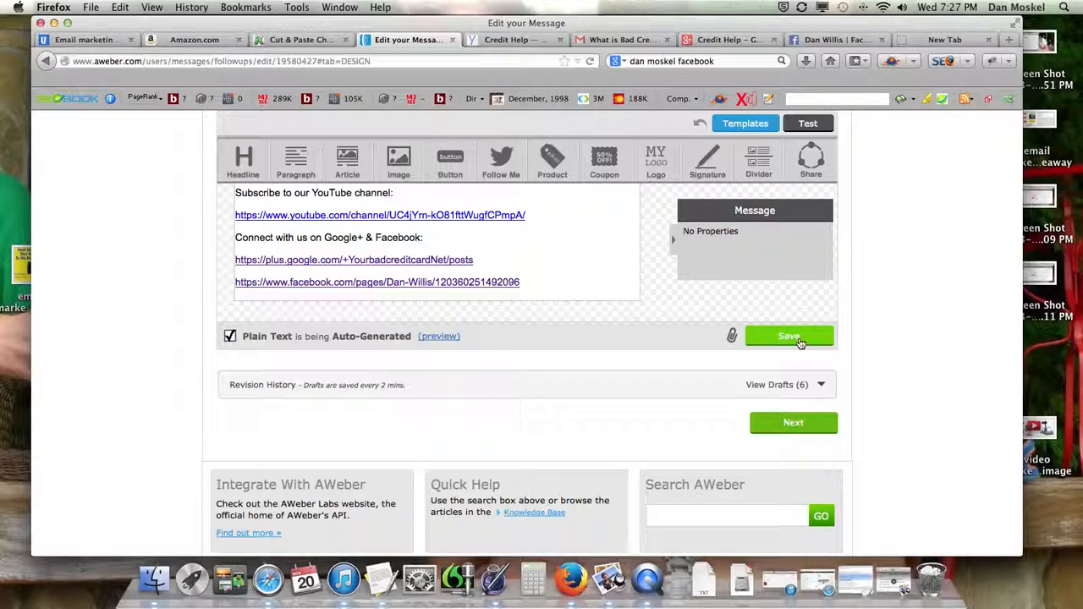
click(791, 423)
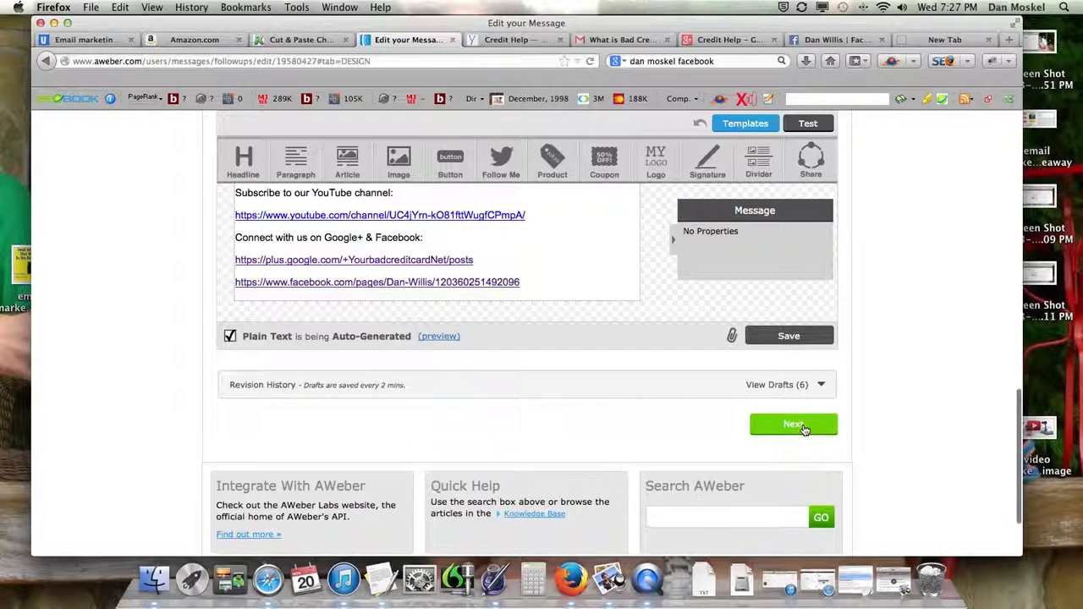
scroll(645, 358, down, 4)
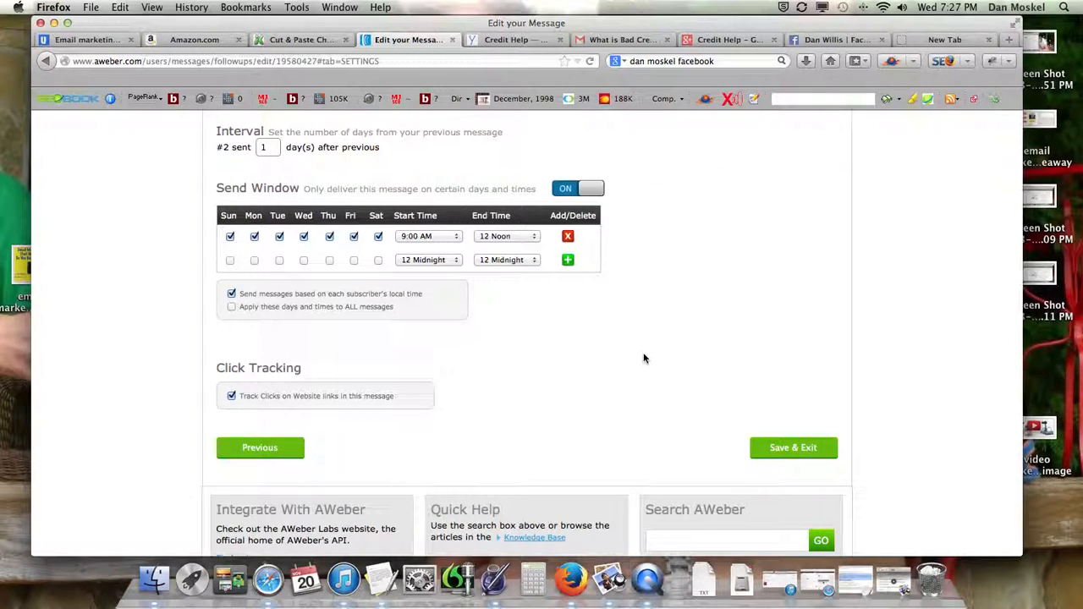
click(794, 451)
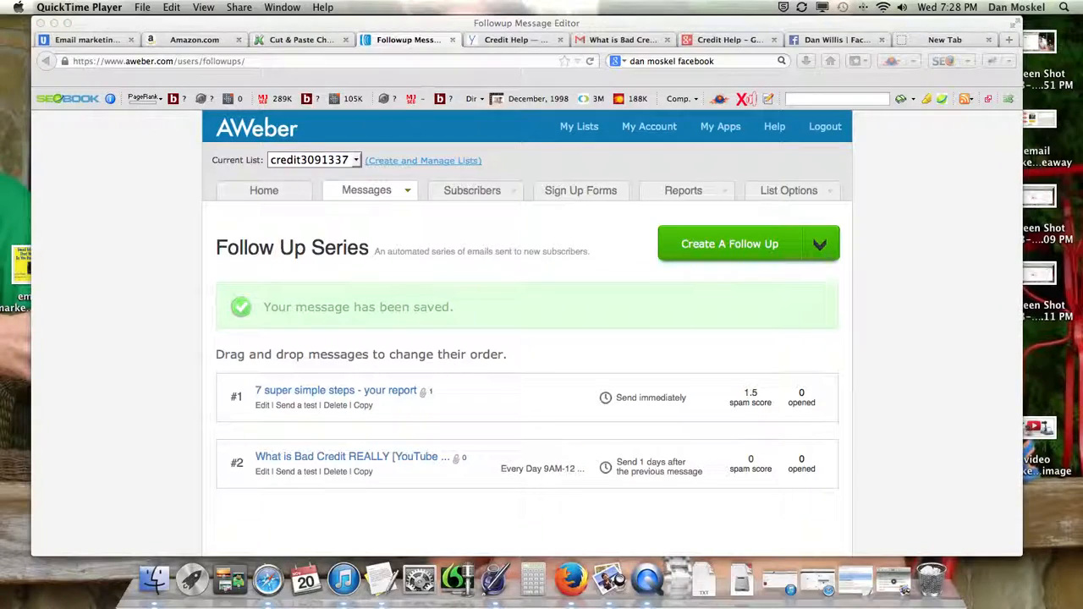
Switch to the Amazon search results and highlight the book title "Email Marketing That Works ... So You Don't Have To"
click(206, 40)
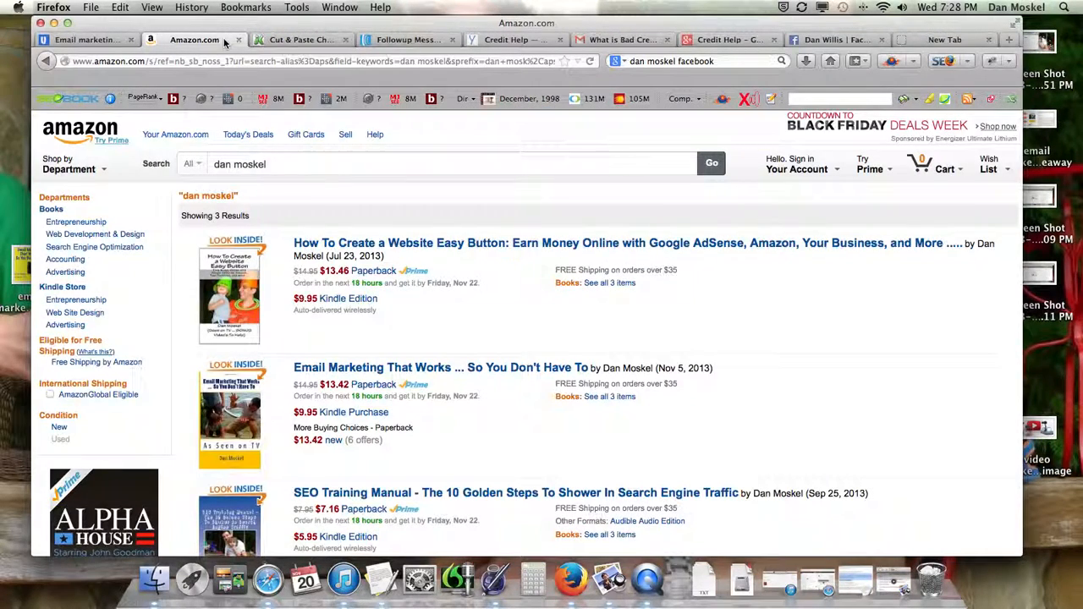
scroll(449, 275, down, 2)
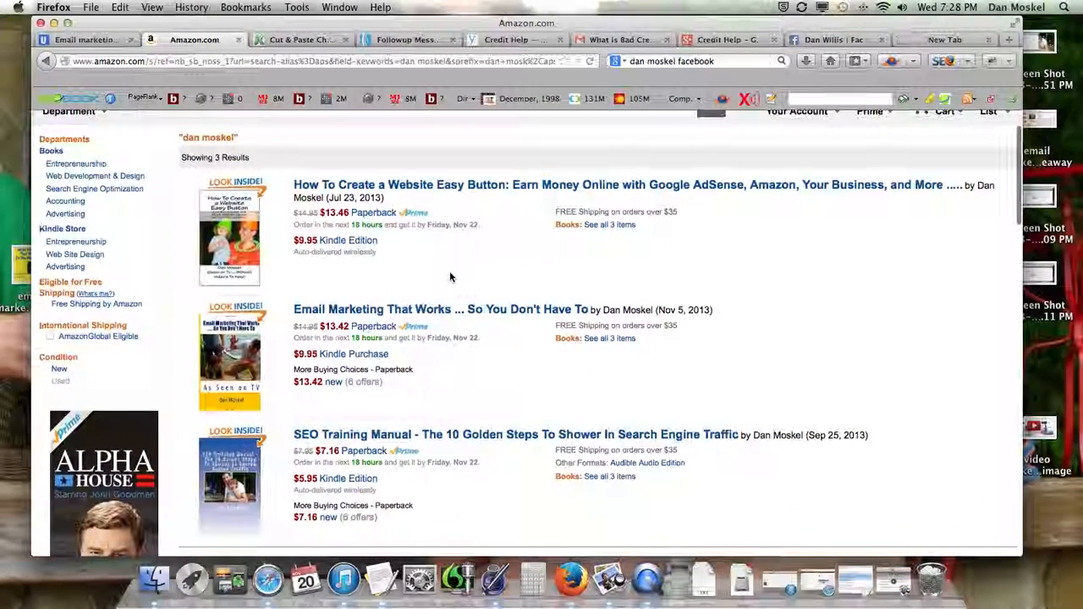
click(294, 309)
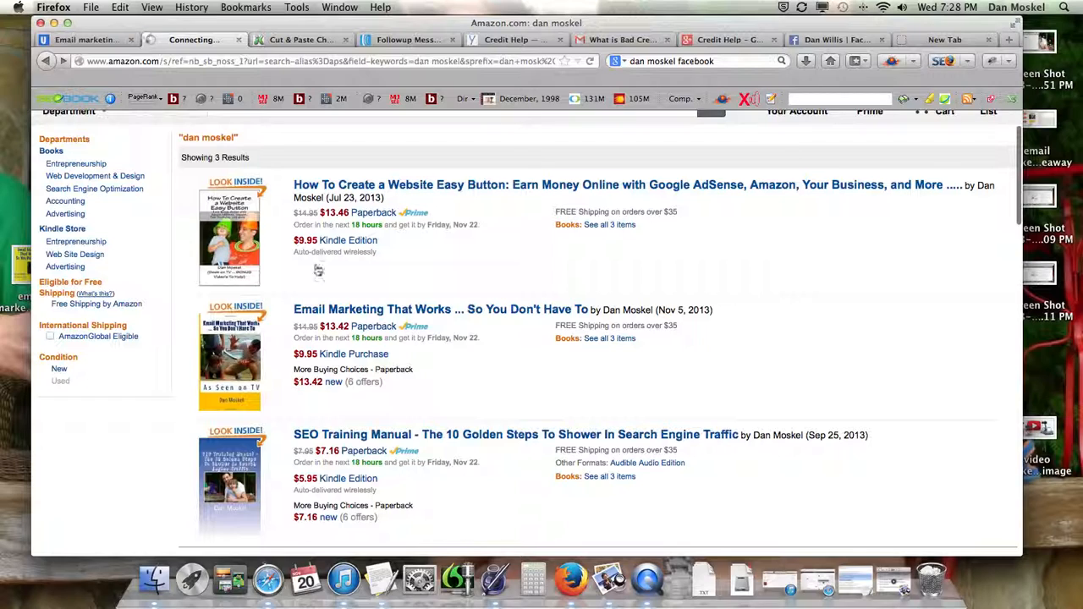
click(317, 310)
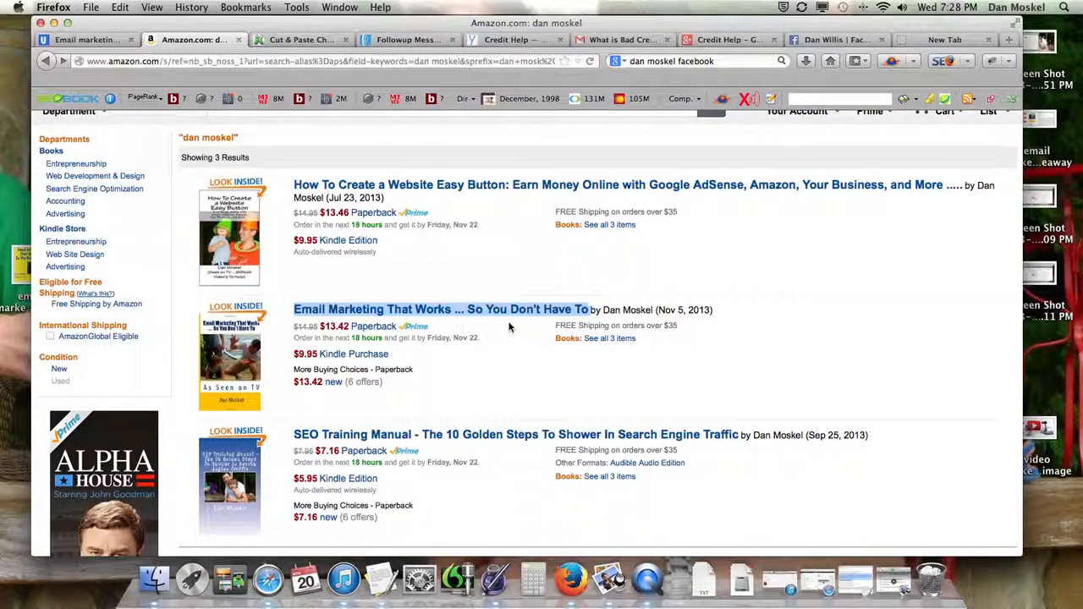
Examine the email marketing best practices blog post, highlighting its web address, the "Sign up and Grab your copy for FREE!" heading and the email field
click(88, 41)
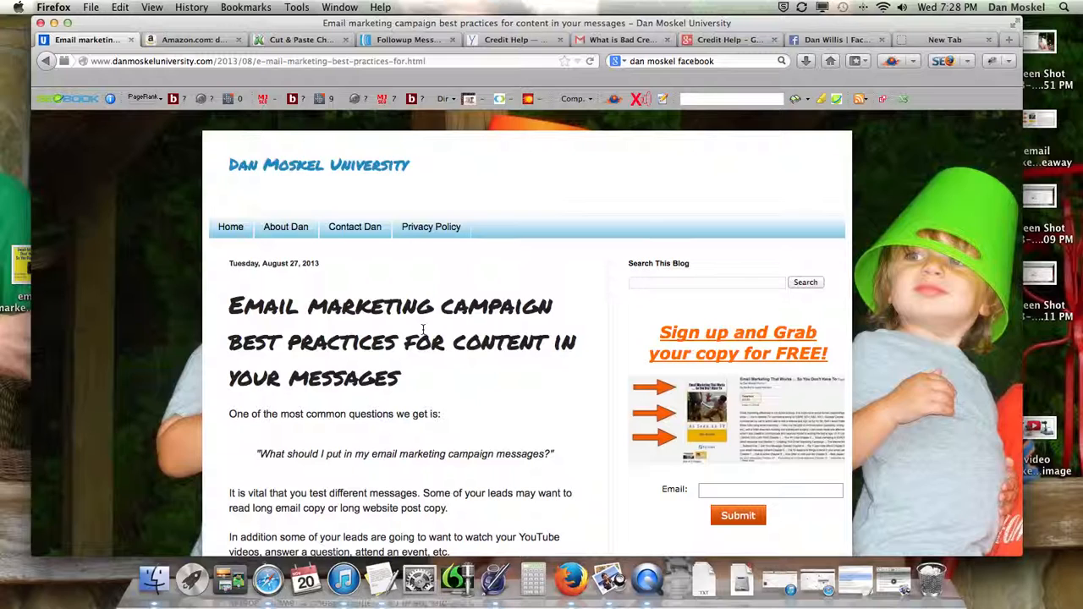
click(159, 64)
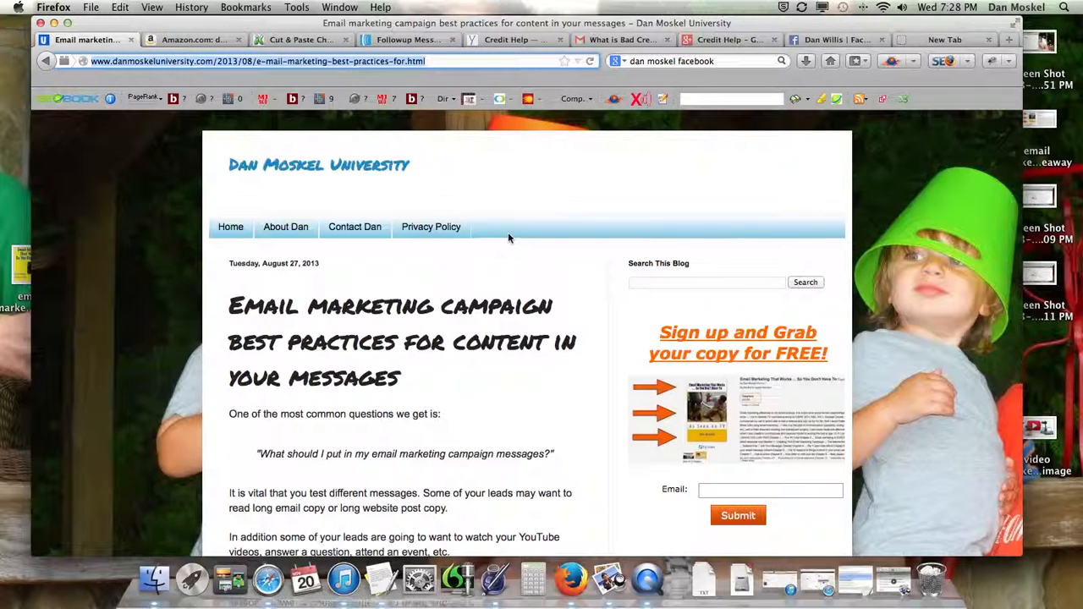
scroll(544, 288, down, 3)
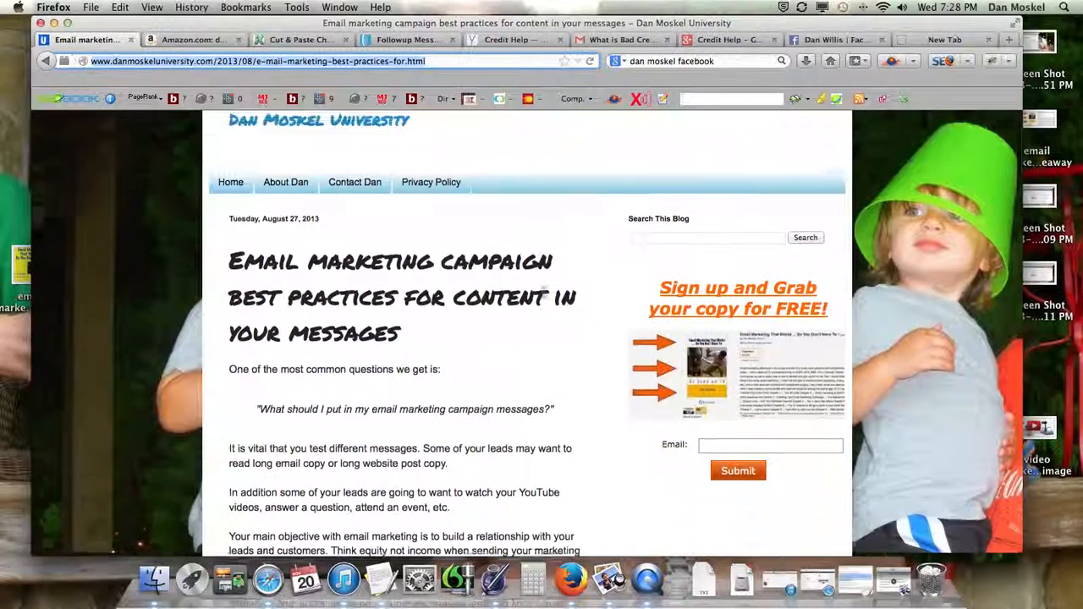
scroll(636, 295, up, 3)
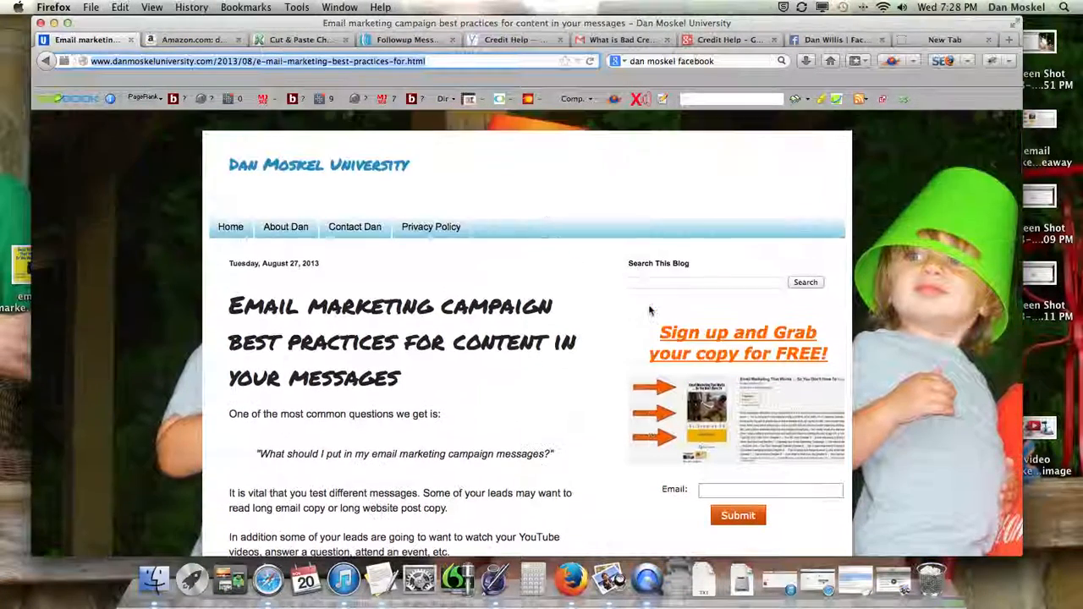
click(770, 491)
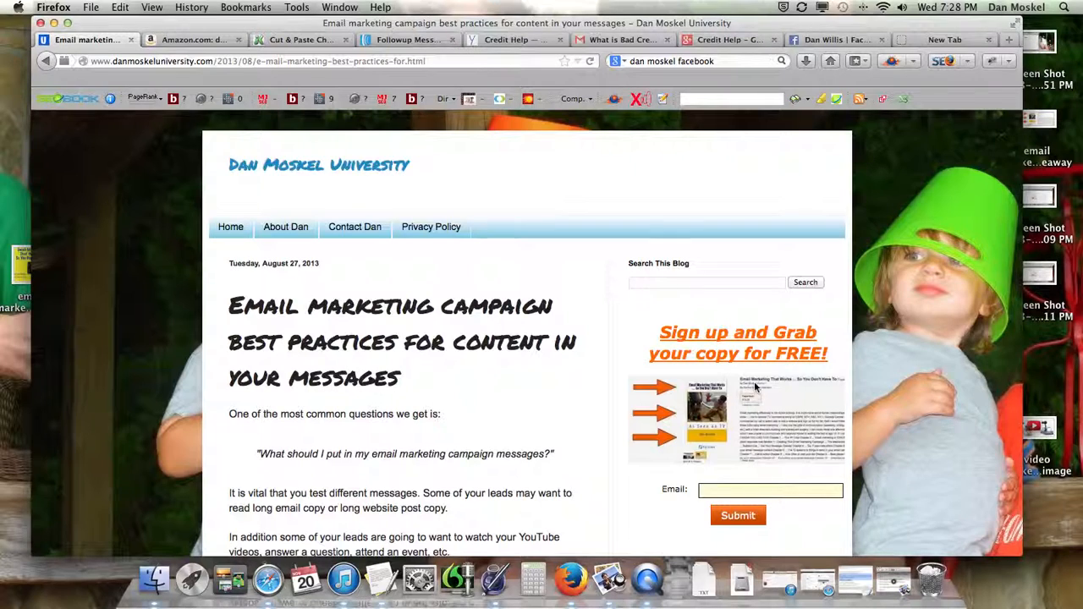
click(833, 358)
drag(825, 354, 654, 343)
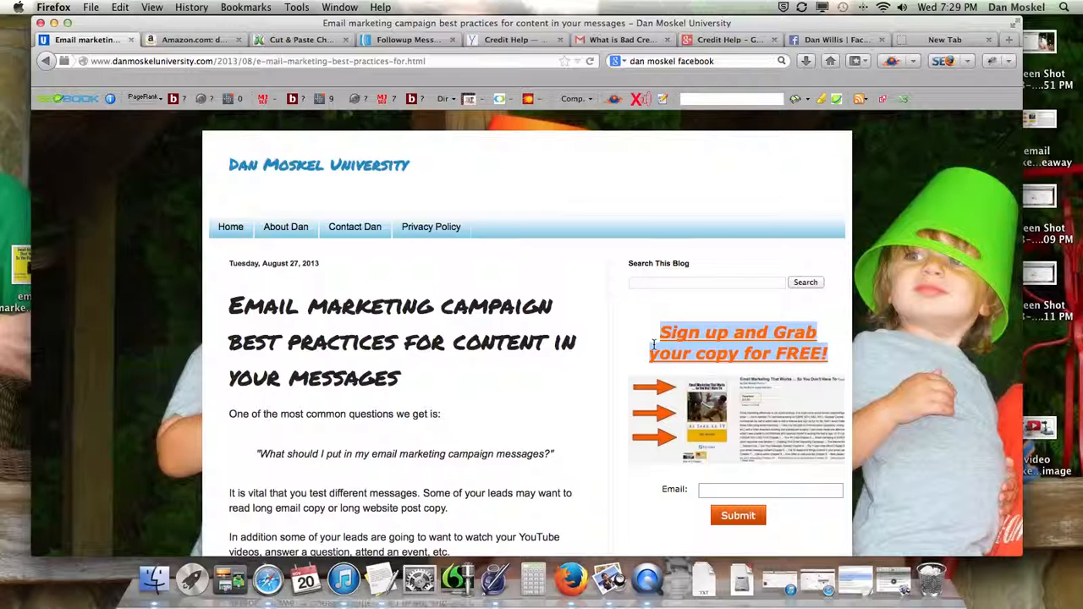
click(739, 489)
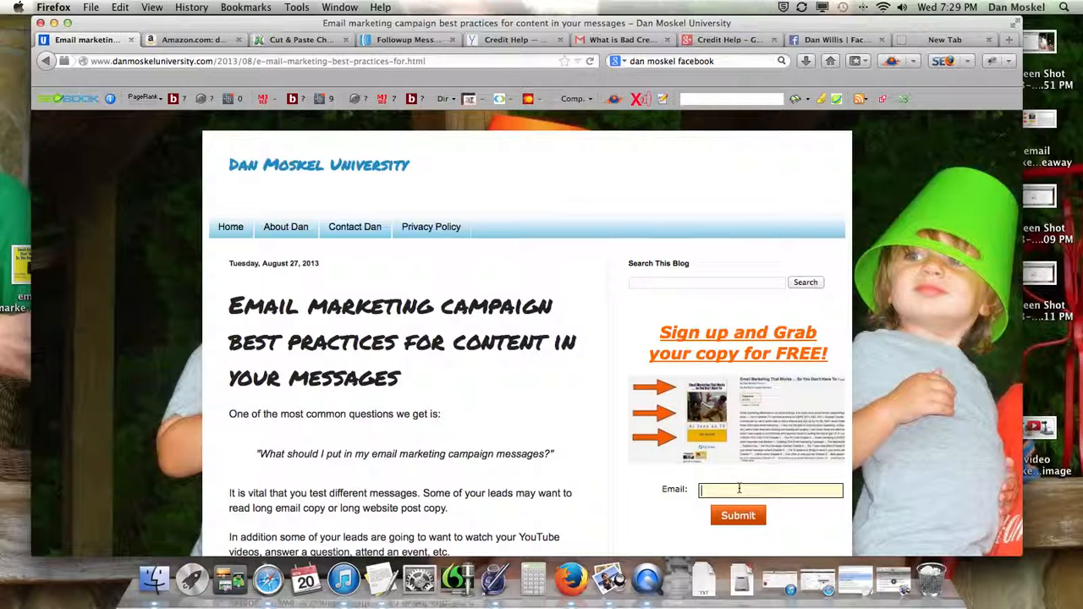
Look over the author's book listings on Amazon and in the iTunes Store, and return to the email marketing blog post
click(203, 40)
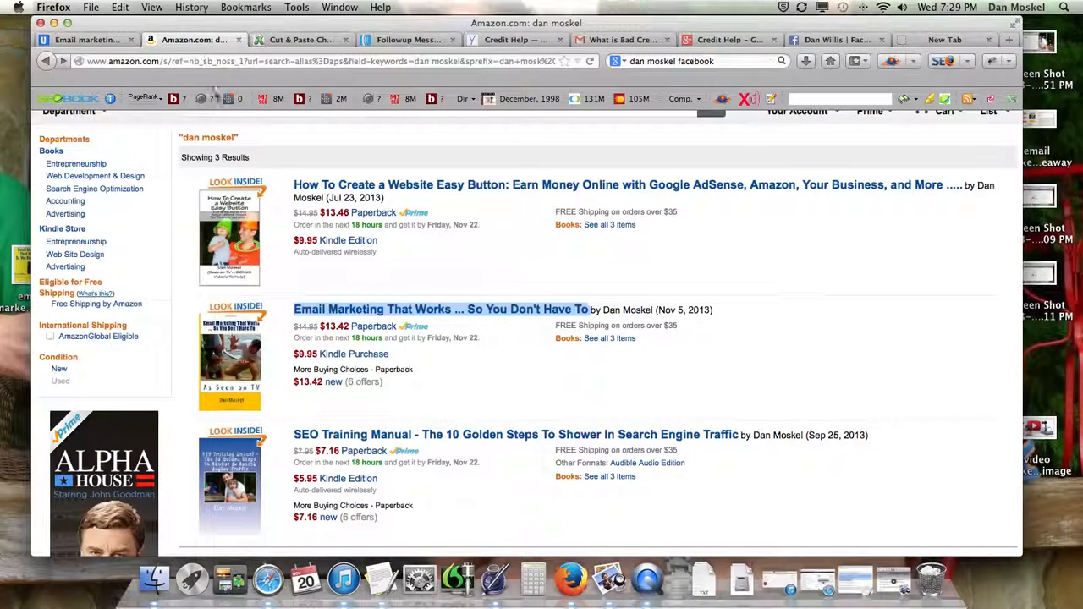
scroll(453, 269, down, 2)
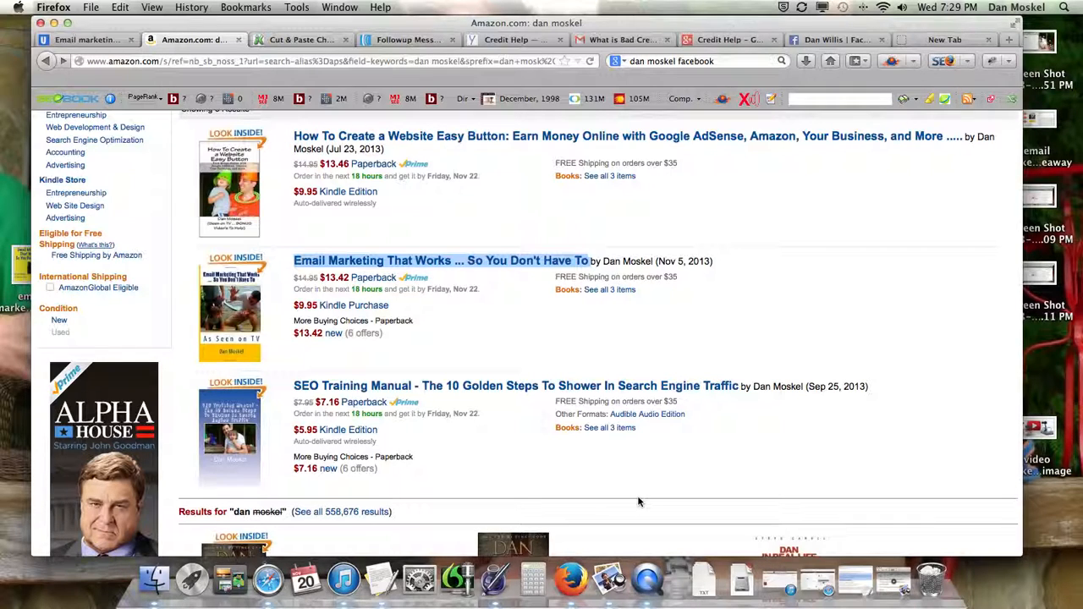
scroll(423, 288, up, 3)
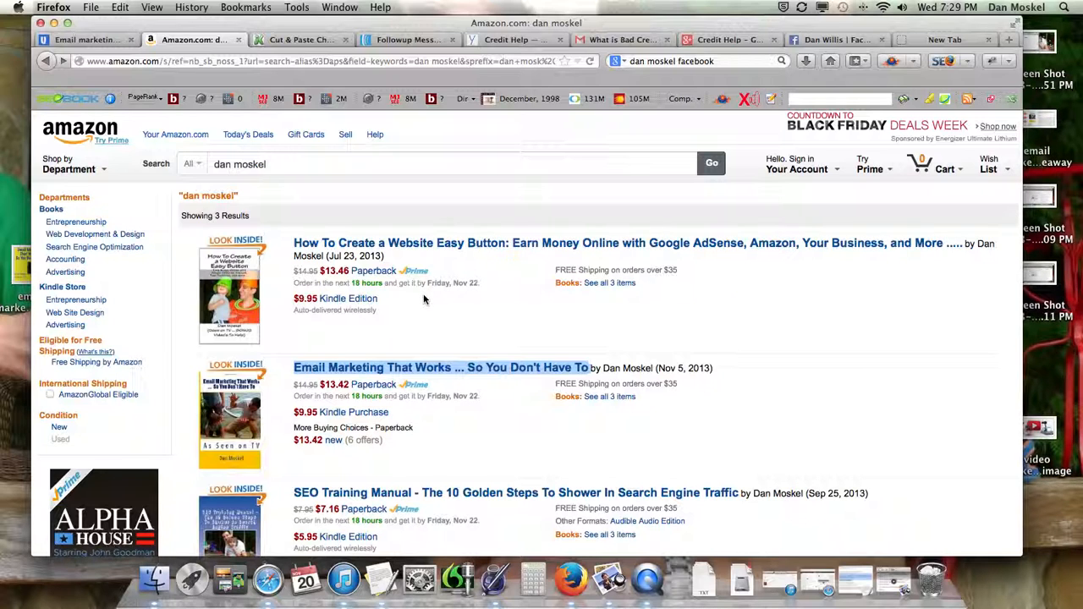
click(784, 582)
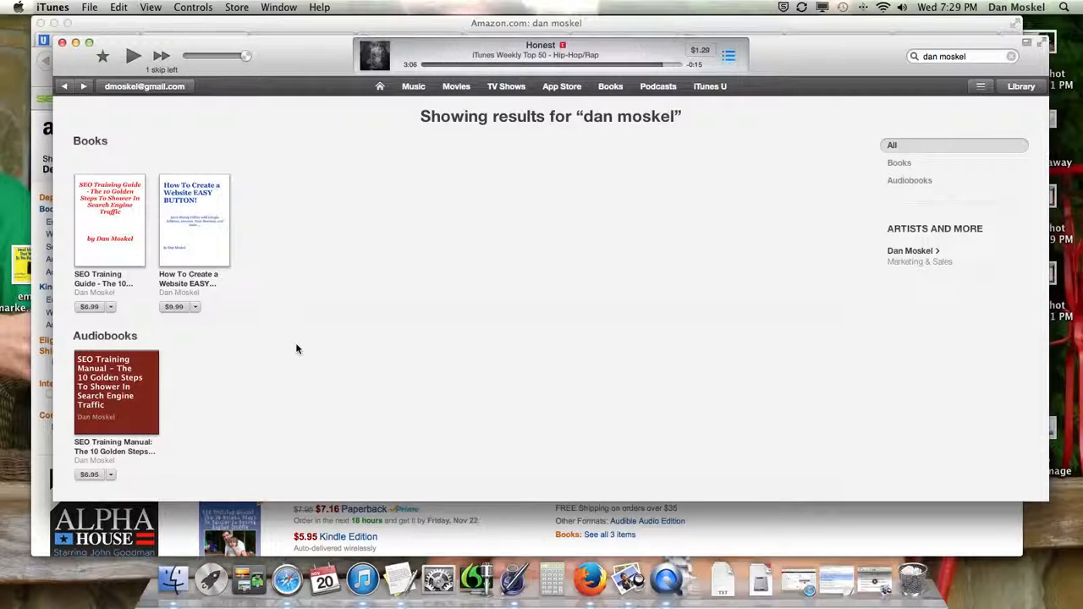
click(64, 43)
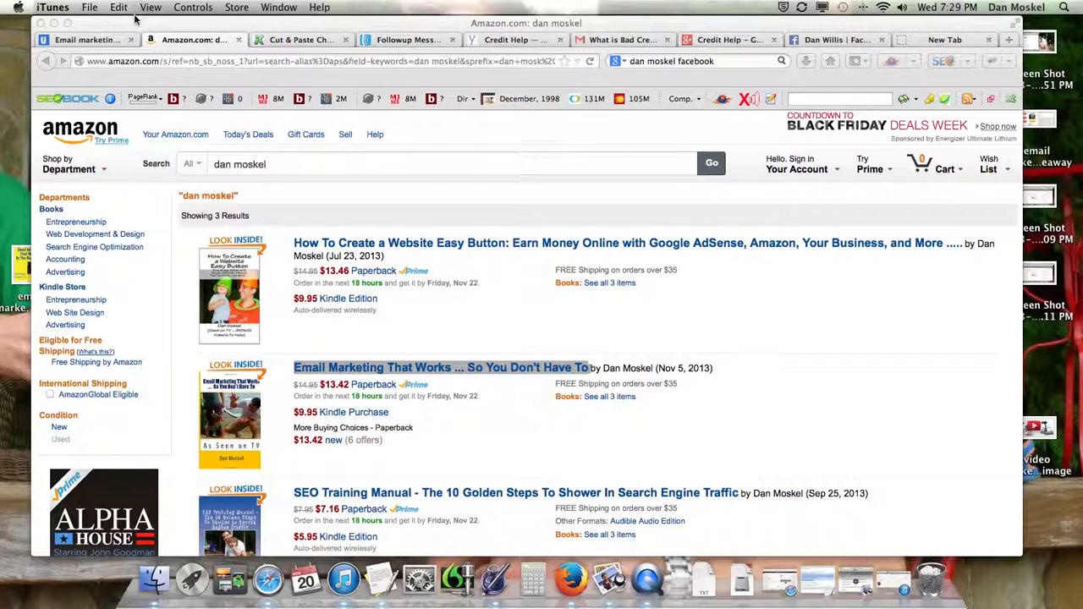
click(100, 40)
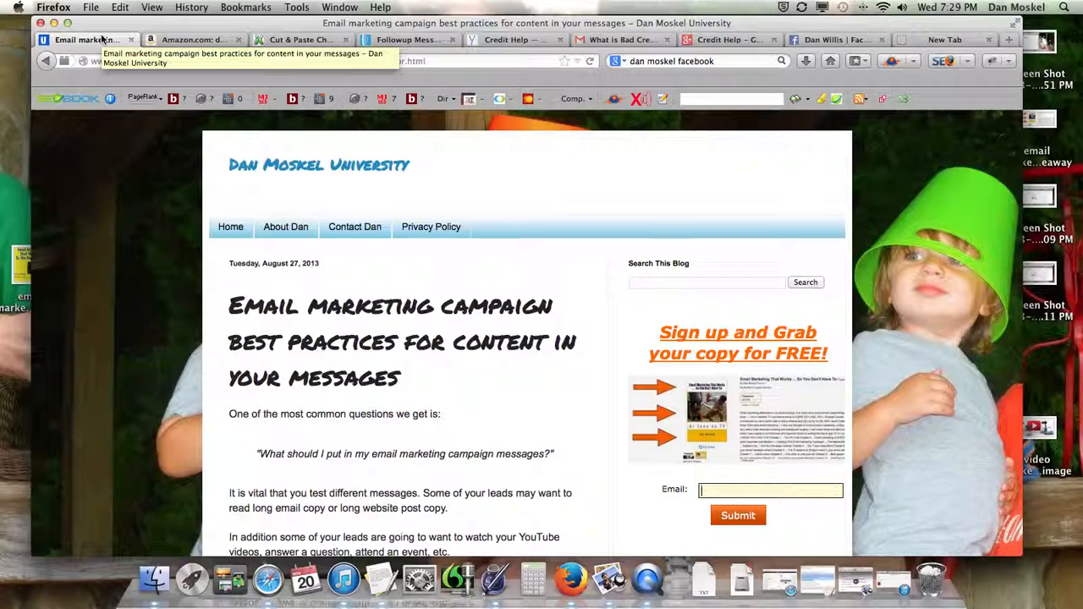